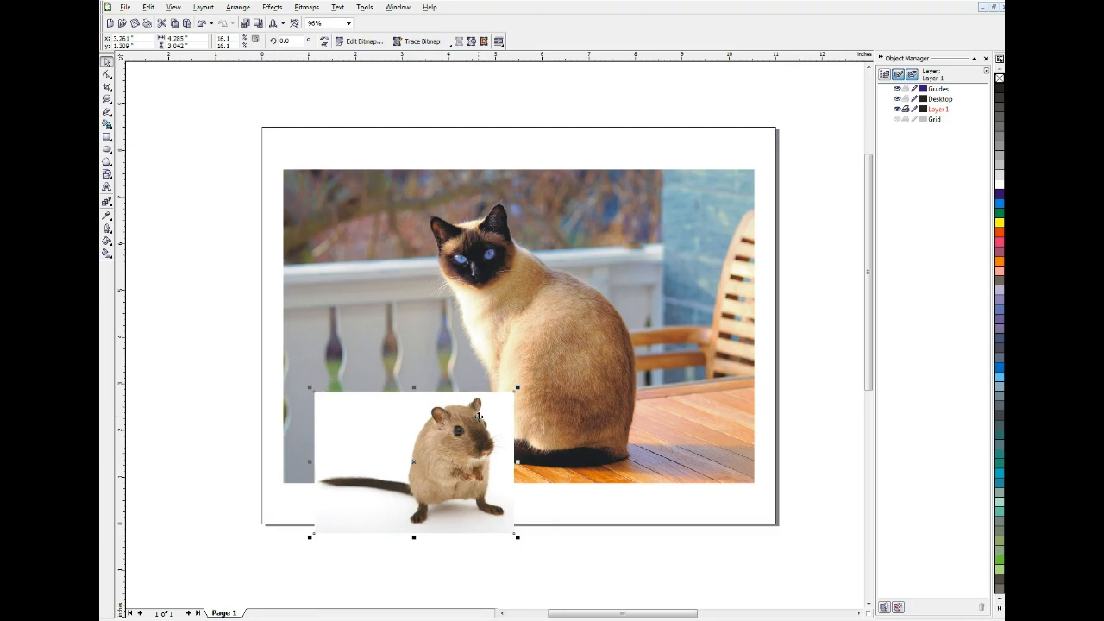
Shrink the gerbil photo to about 3.7 by 2.65 inches and place it over the table at the cat photo's lower right.
left_click_drag(473, 412, 419, 383)
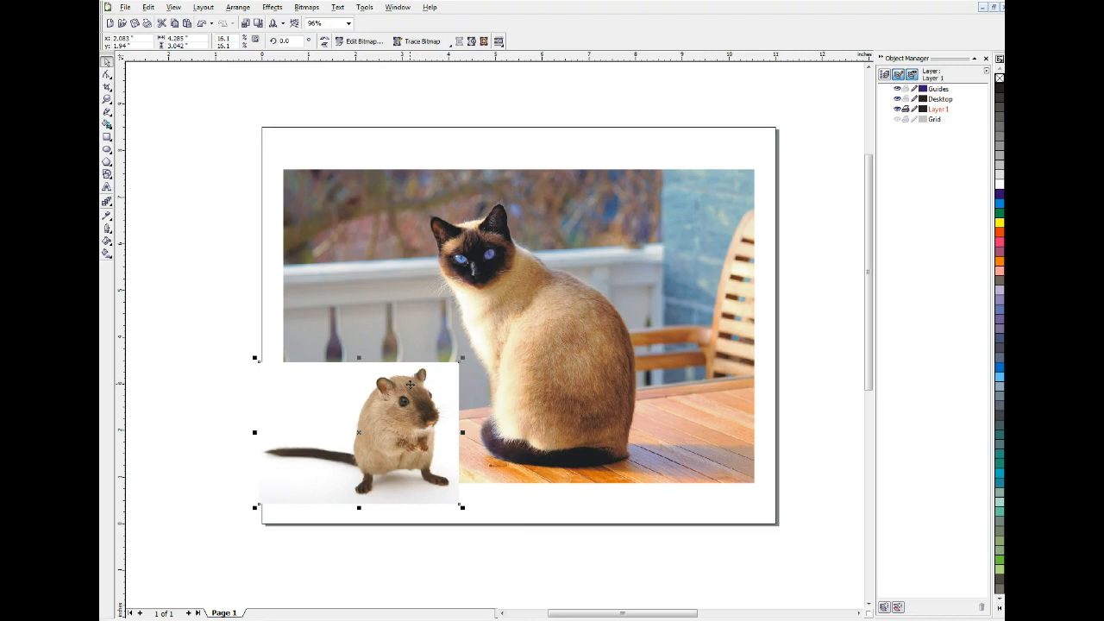
left_click_drag(410, 383, 473, 401)
left_click_drag(438, 440, 632, 390)
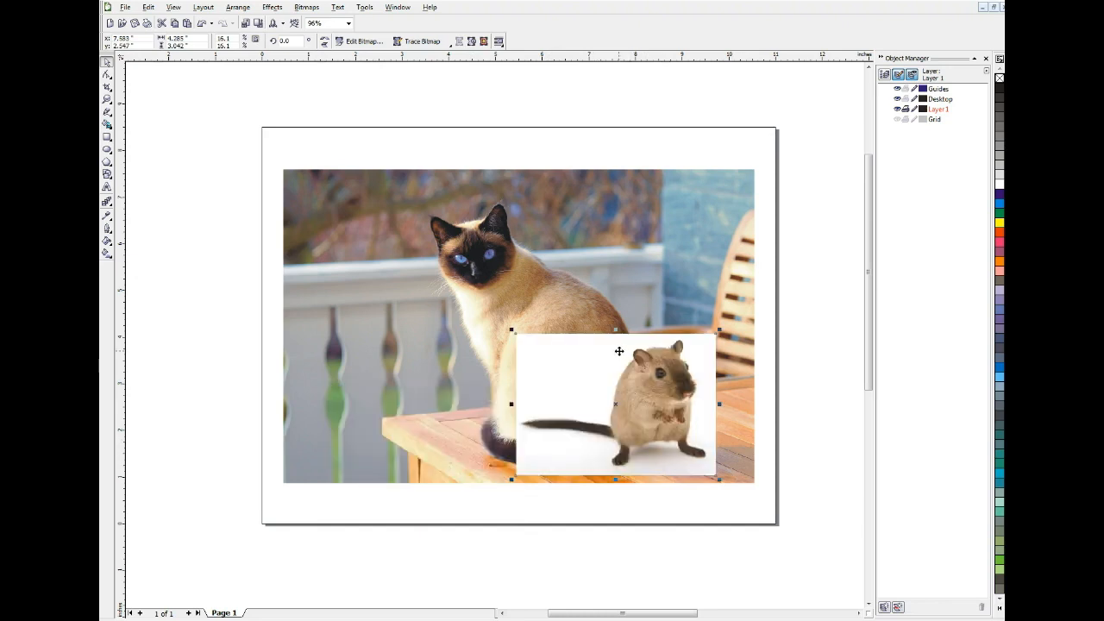
left_click_drag(639, 369, 656, 454)
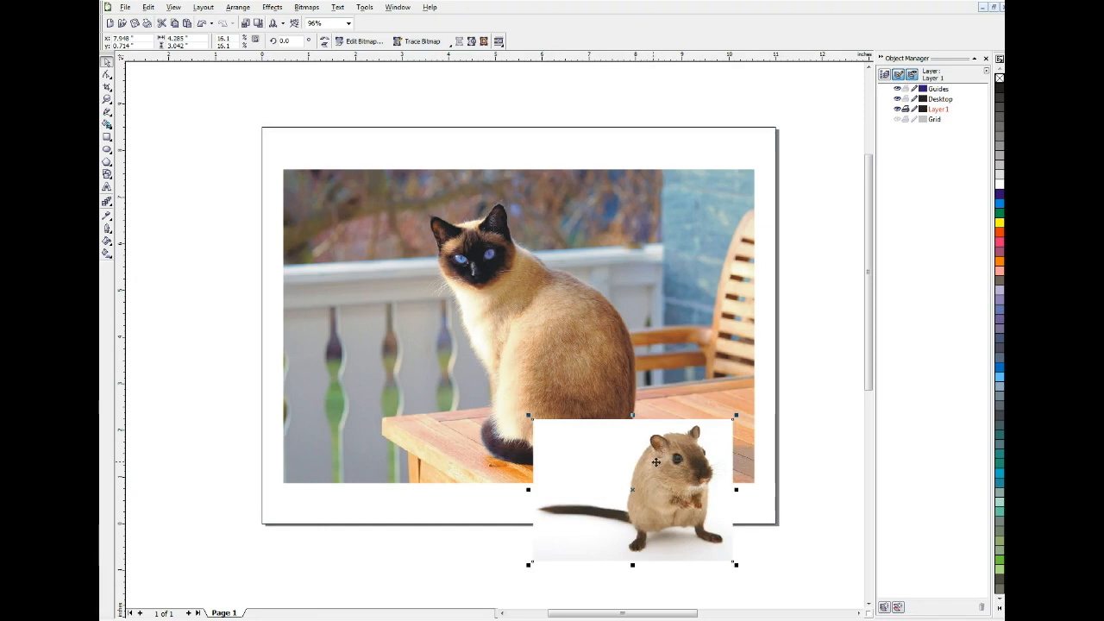
left_click_drag(726, 427, 700, 445)
left_click_drag(670, 485, 680, 430)
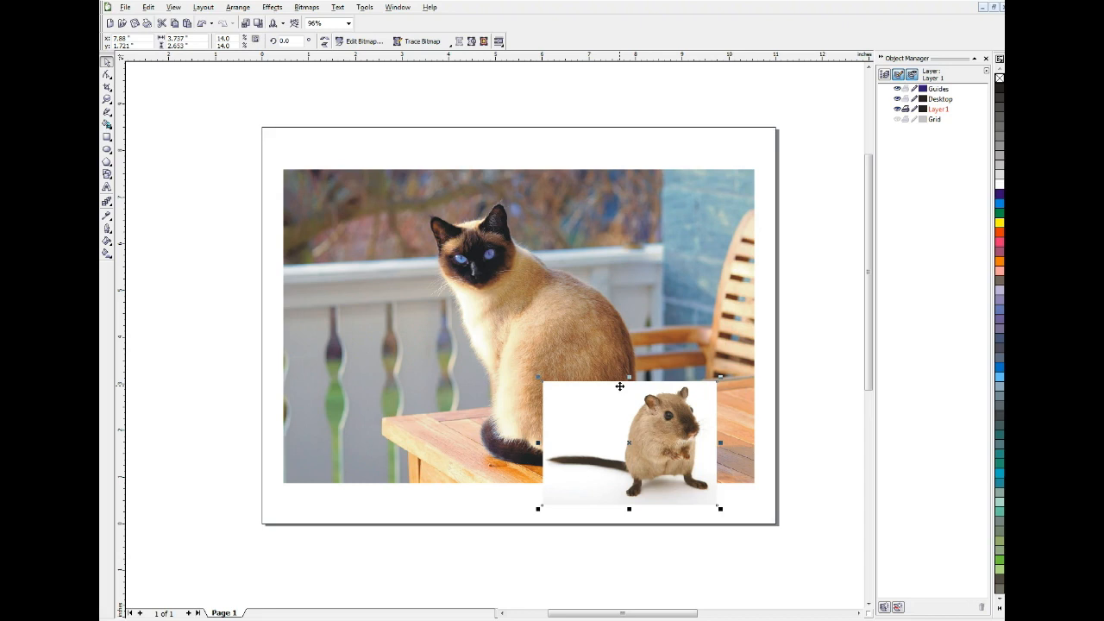
Convert the cat photo to a bitmap at 150 dpi in RGB Color (24-bit) with a transparent background.
left_click(606, 311)
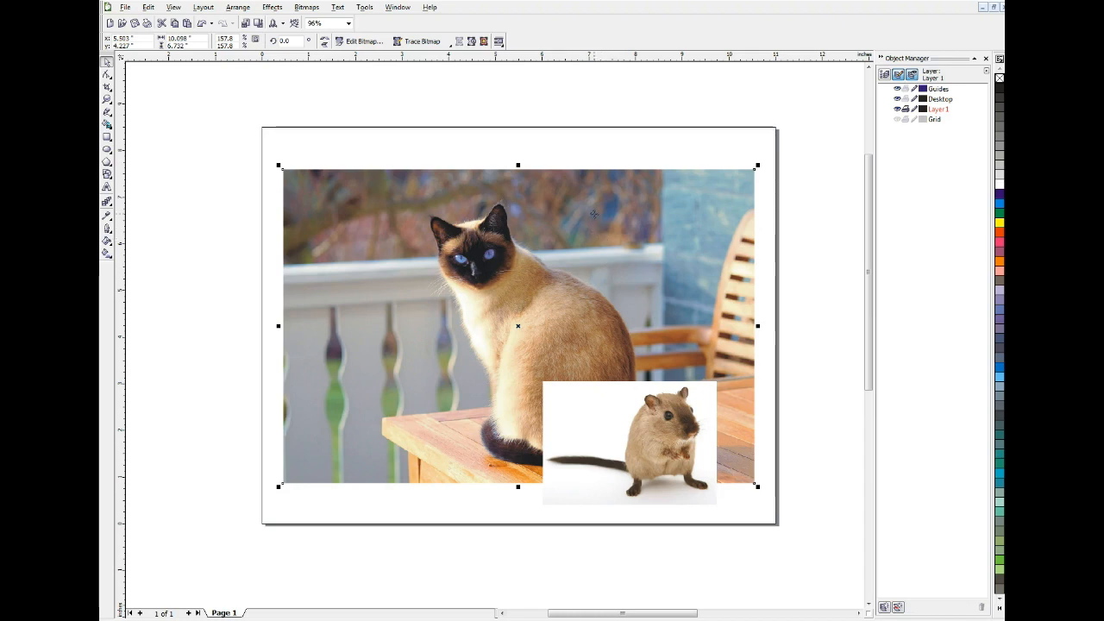
left_click(311, 8)
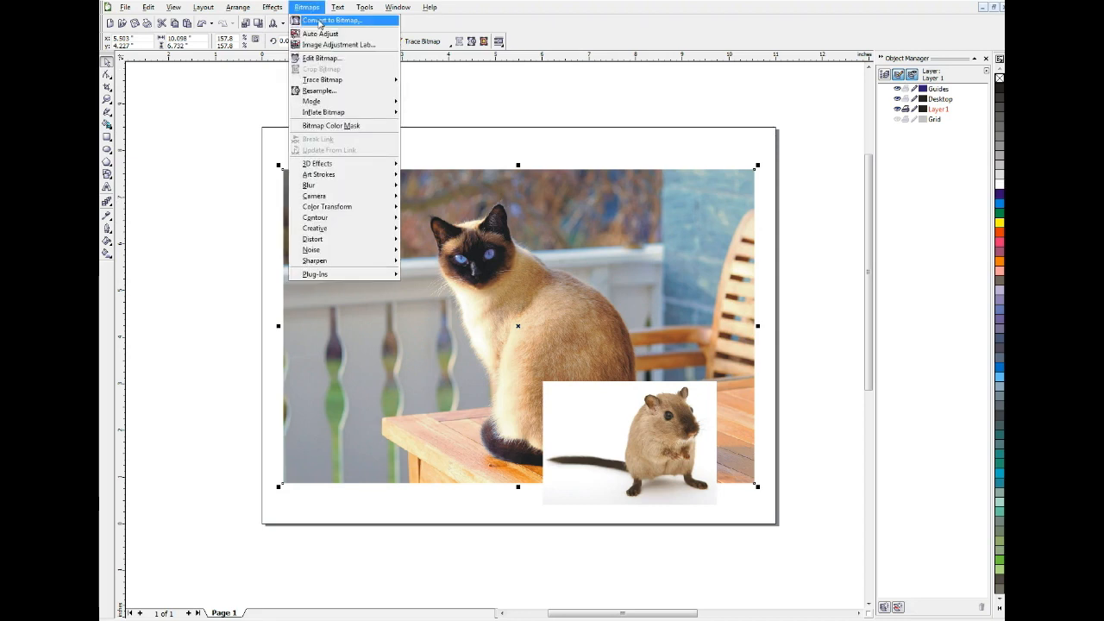
left_click(321, 19)
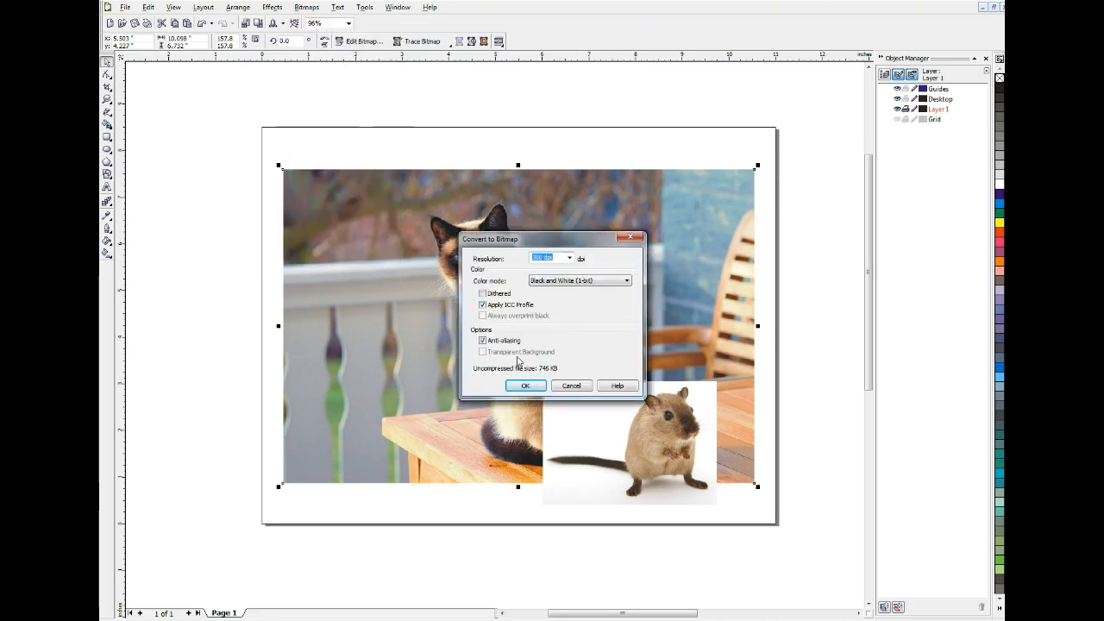
left_click(563, 281)
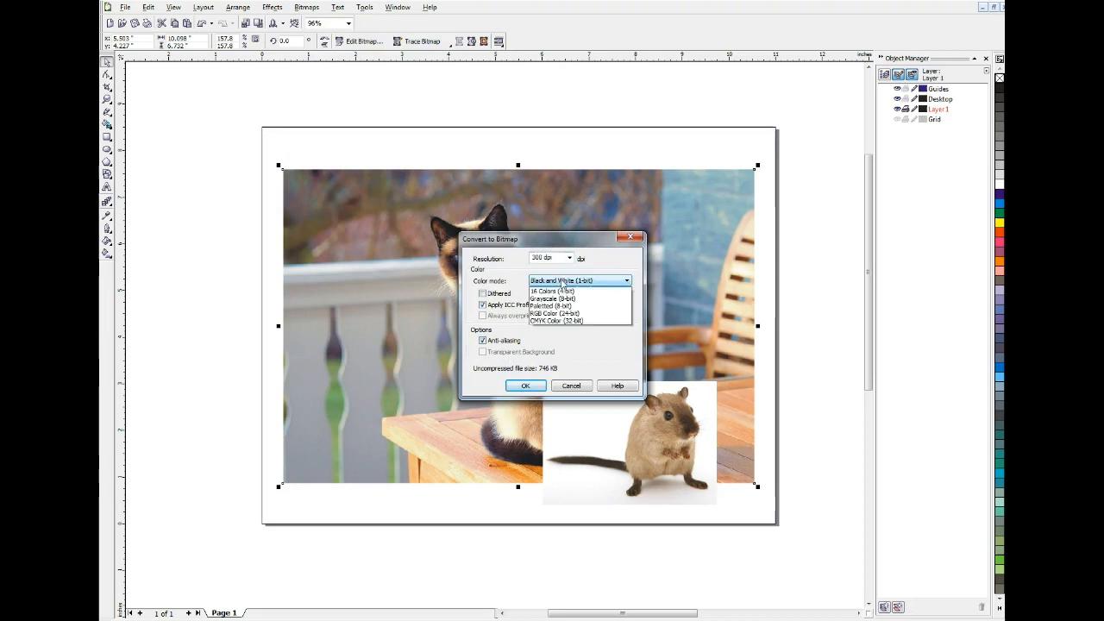
left_click(551, 313)
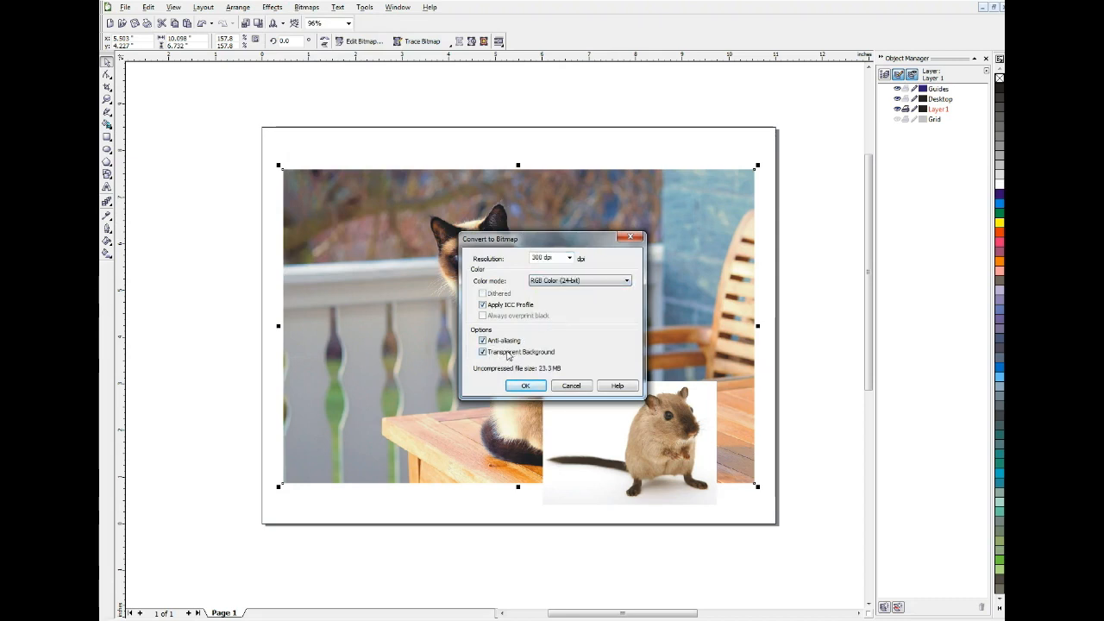
double_click(552, 257)
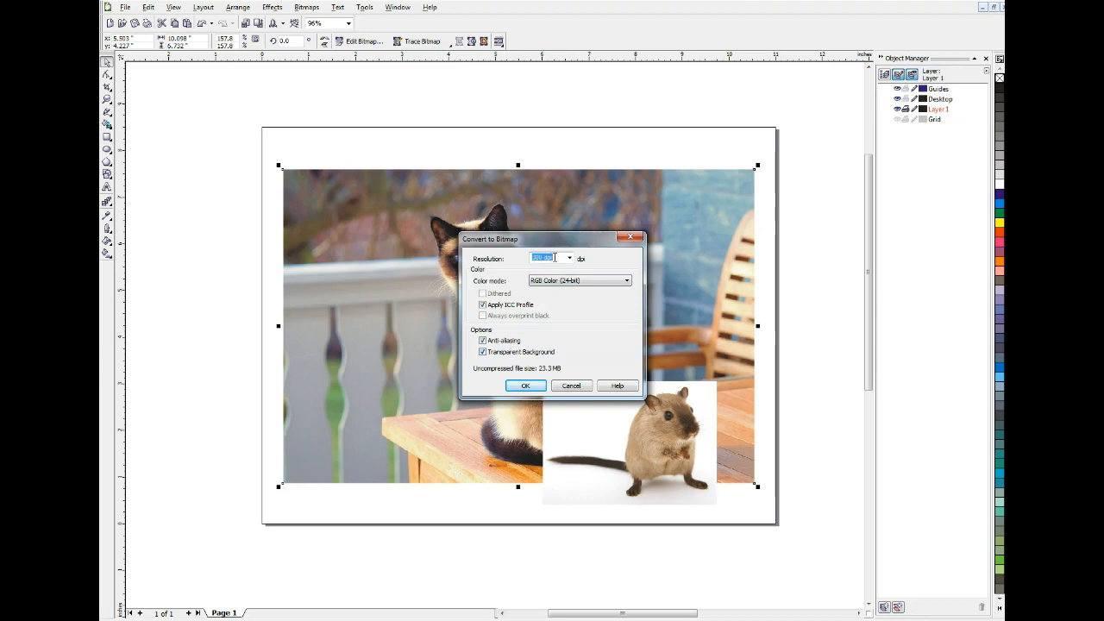
type("150")
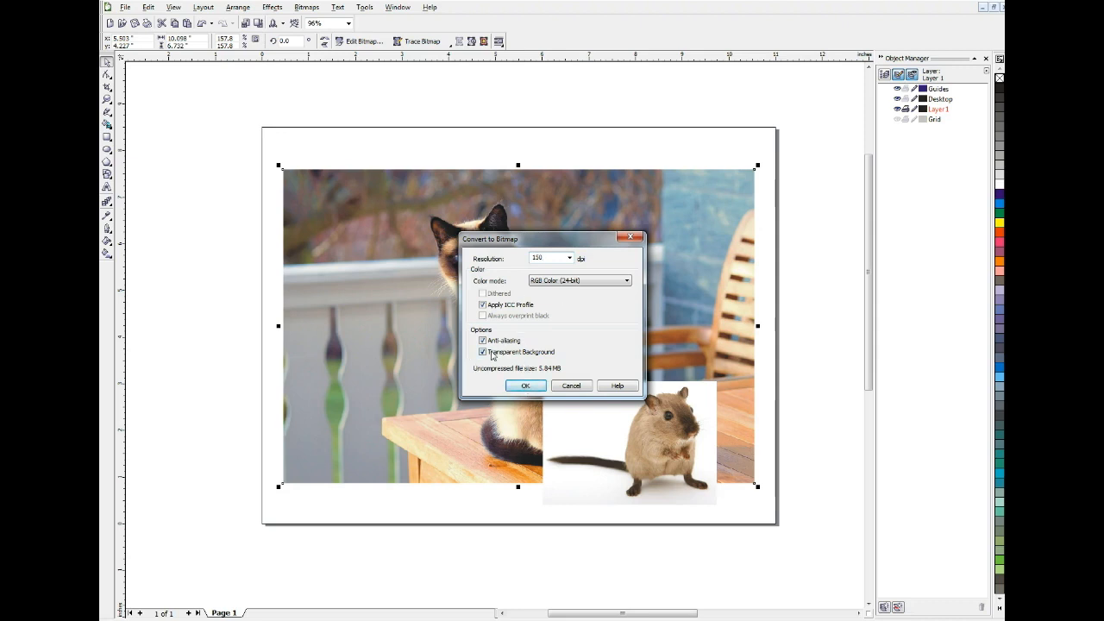
left_click(523, 386)
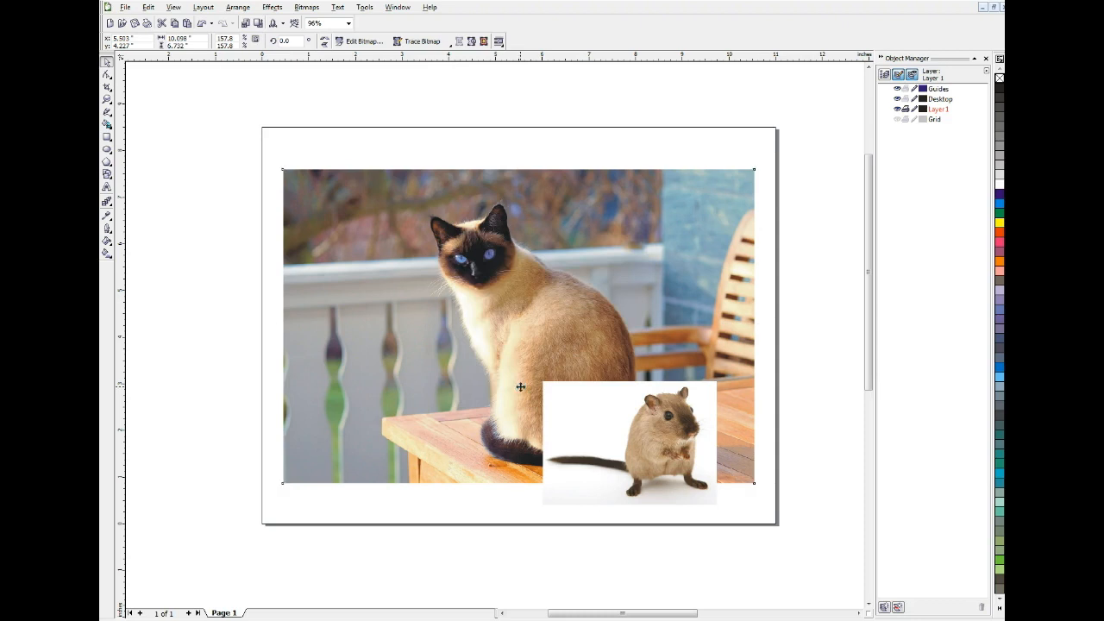
Convert the gerbil photo to a 150 dpi RGB bitmap with a transparent background and shift it slightly up toward the cat.
left_click(575, 406)
left_click(312, 8)
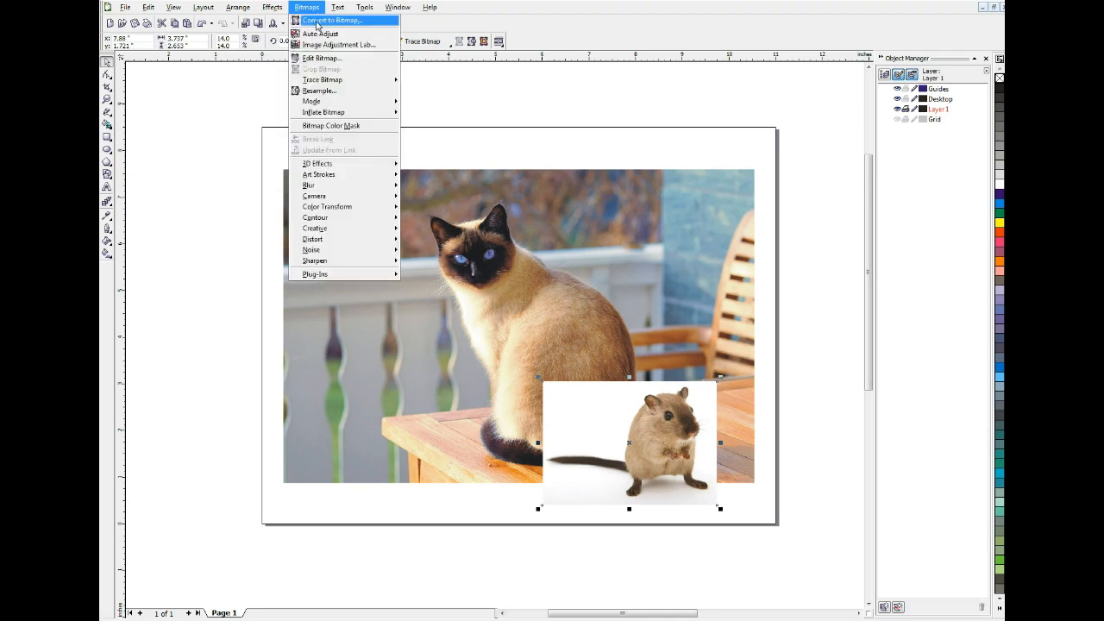
left_click(321, 20)
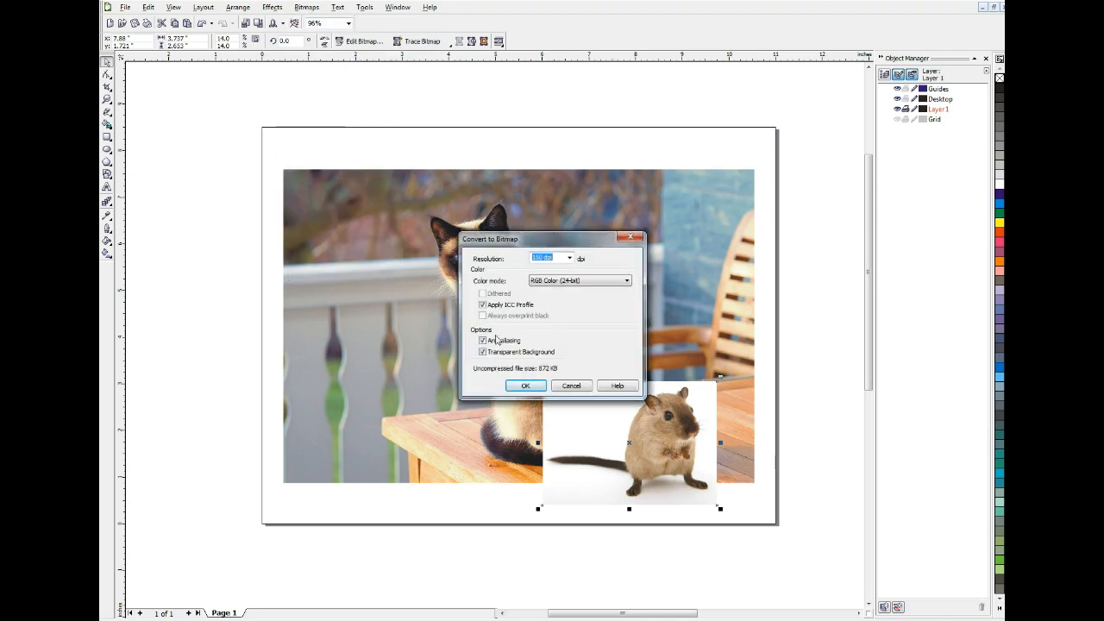
left_click(524, 387)
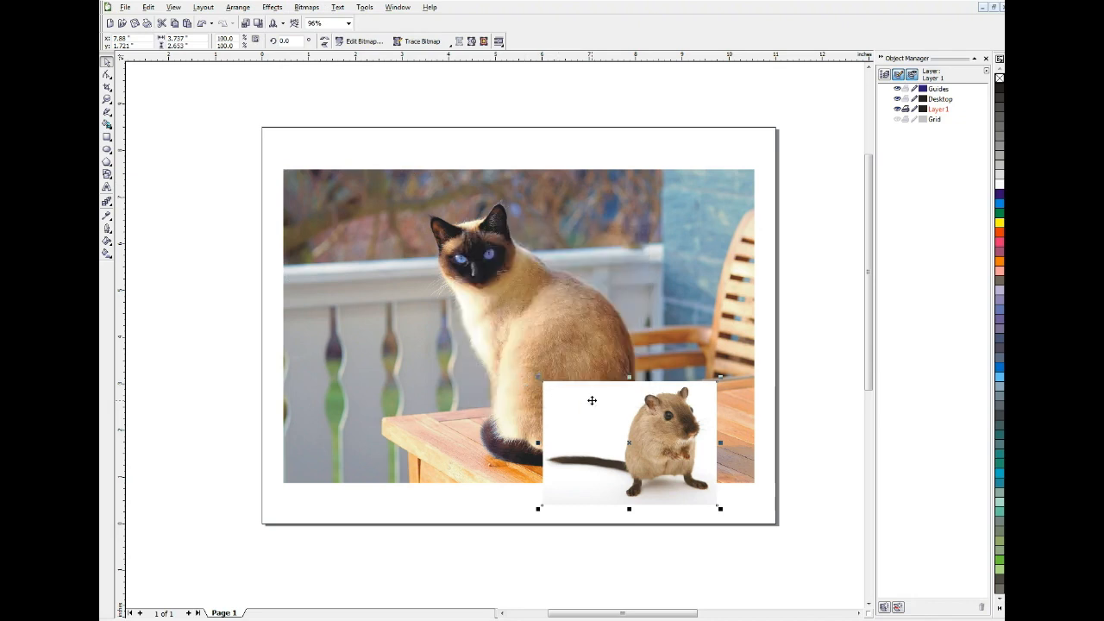
left_click_drag(612, 402, 595, 392)
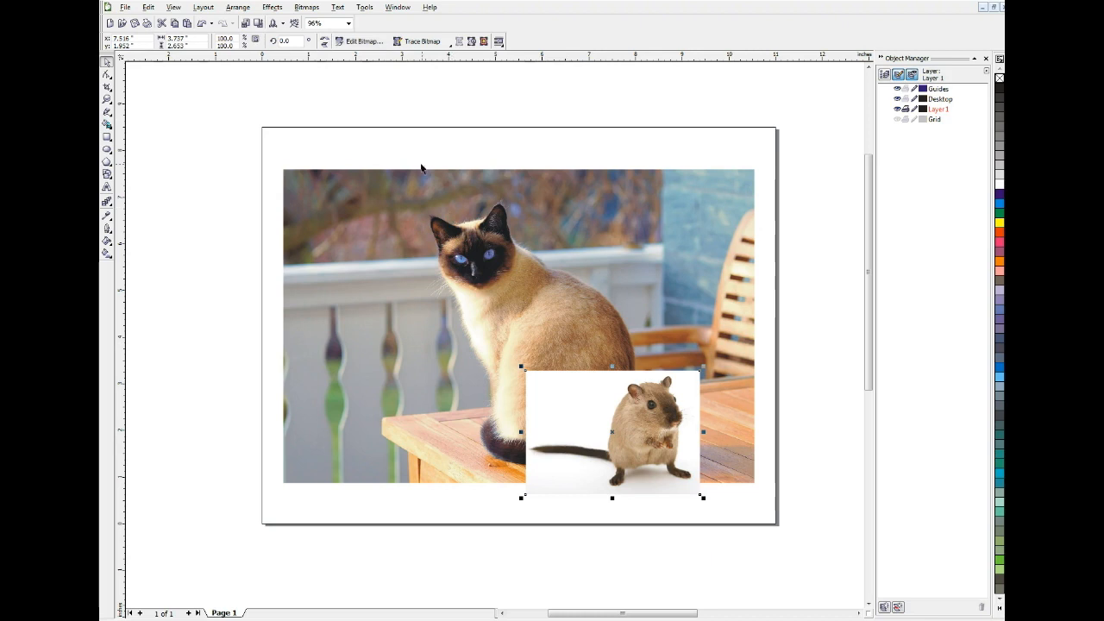
Open the gerbil bitmap for editing in Corel PHOTO-PAINT and maximize both the program and image windows.
left_click(354, 42)
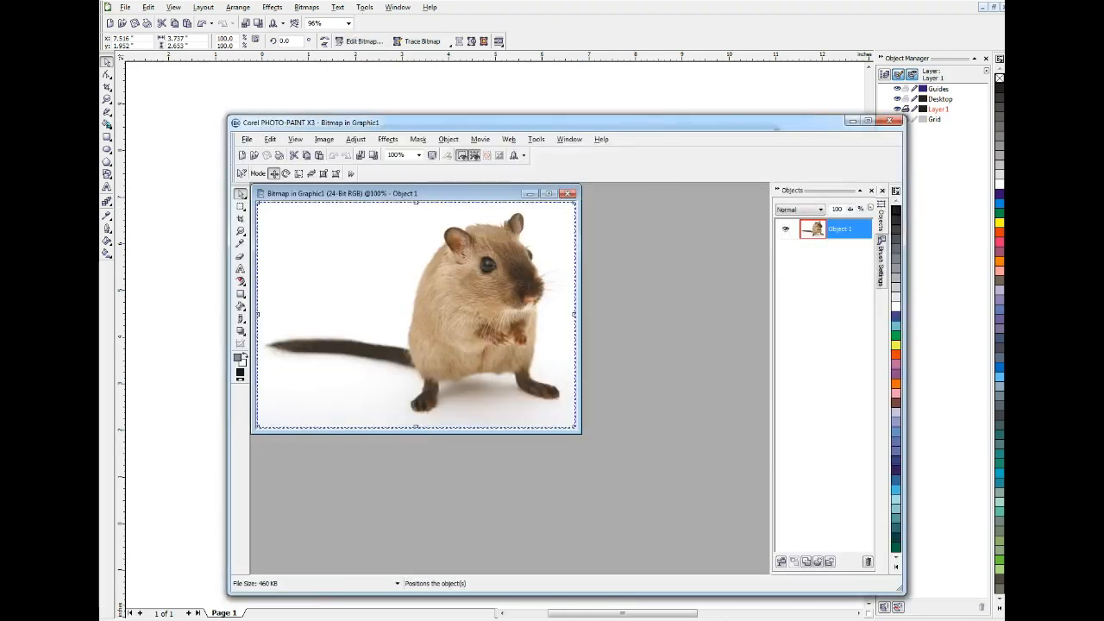
left_click(867, 120)
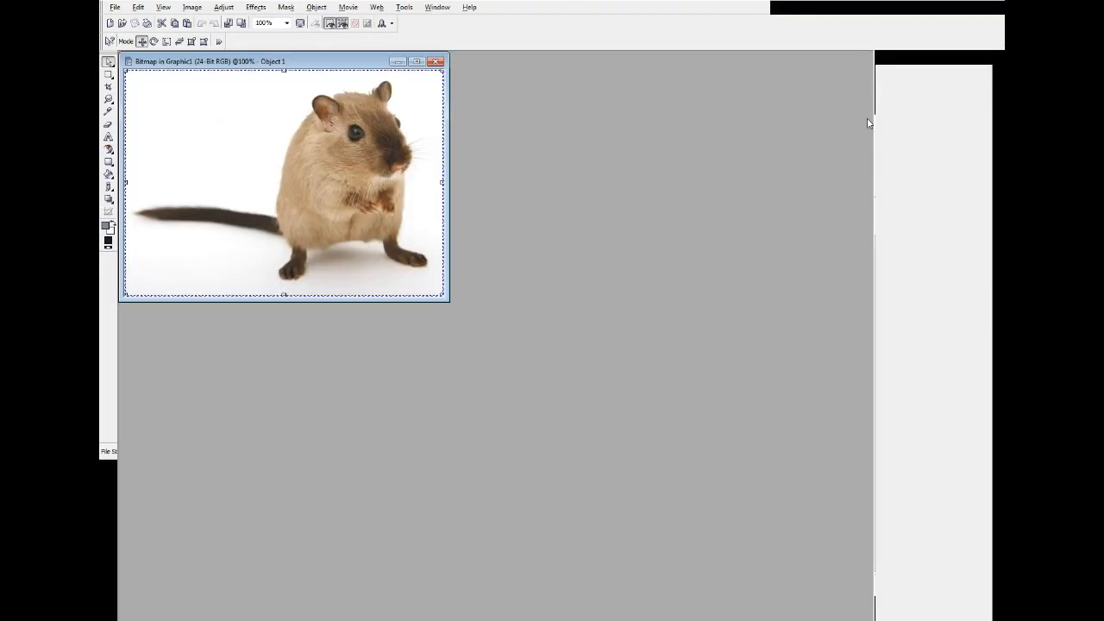
left_click(416, 63)
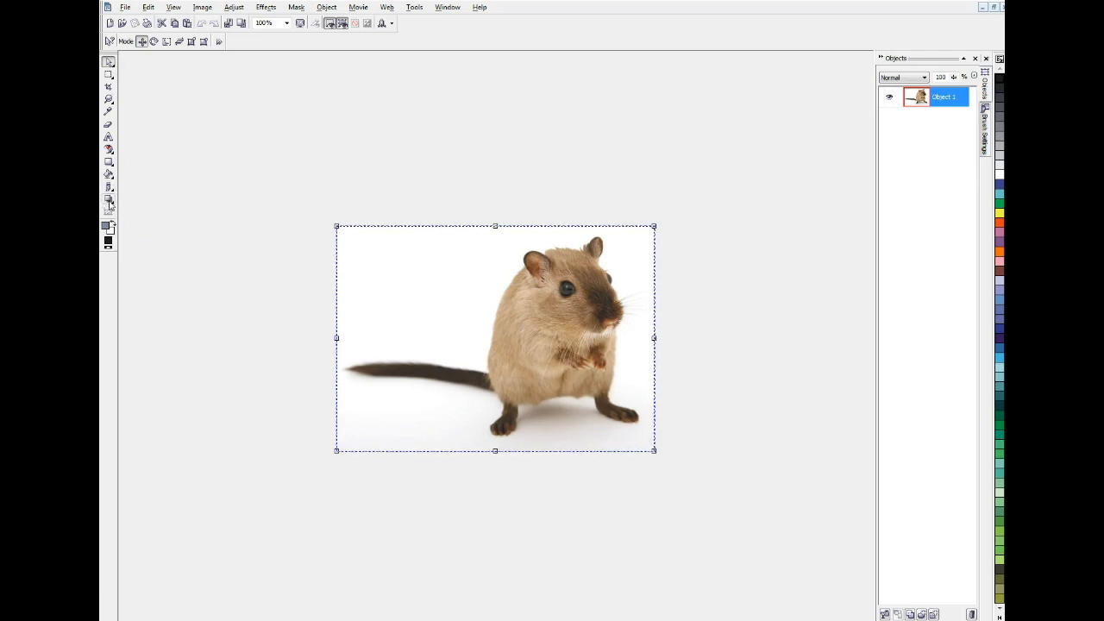
Try to make the gerbil's white background transparent with the Color Transparency tool at a tolerance of 22.
left_click(110, 202)
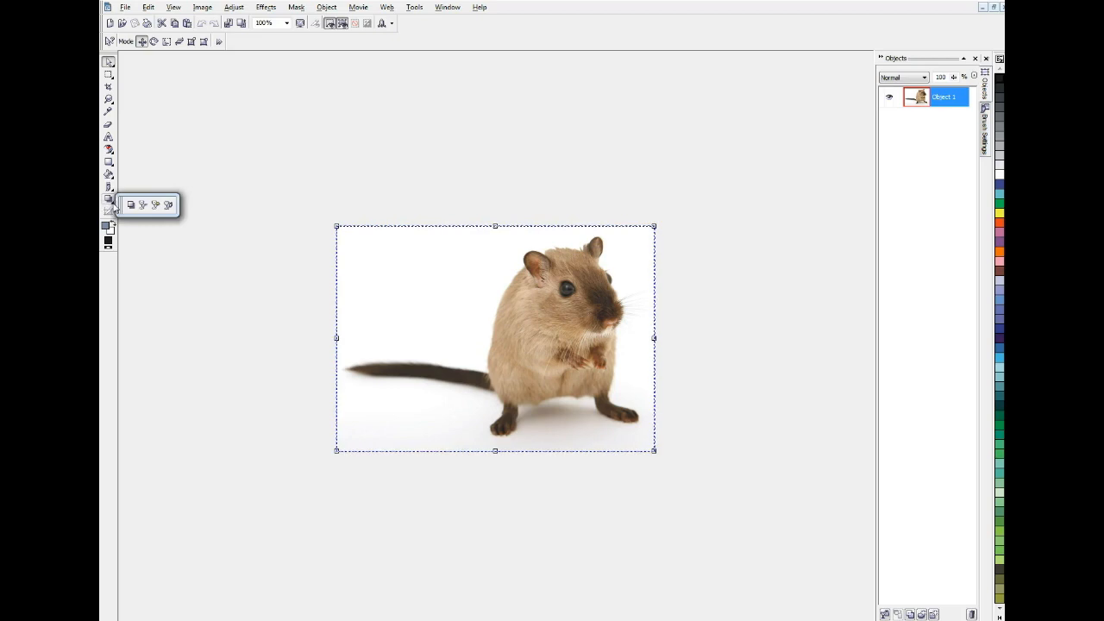
left_click(156, 205)
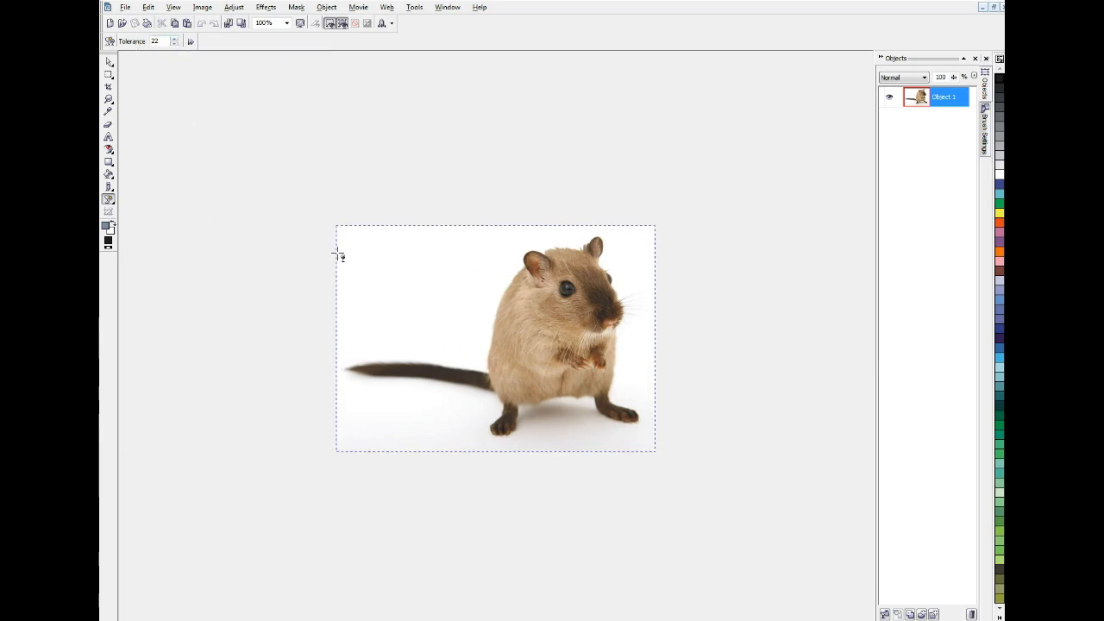
left_click(430, 279)
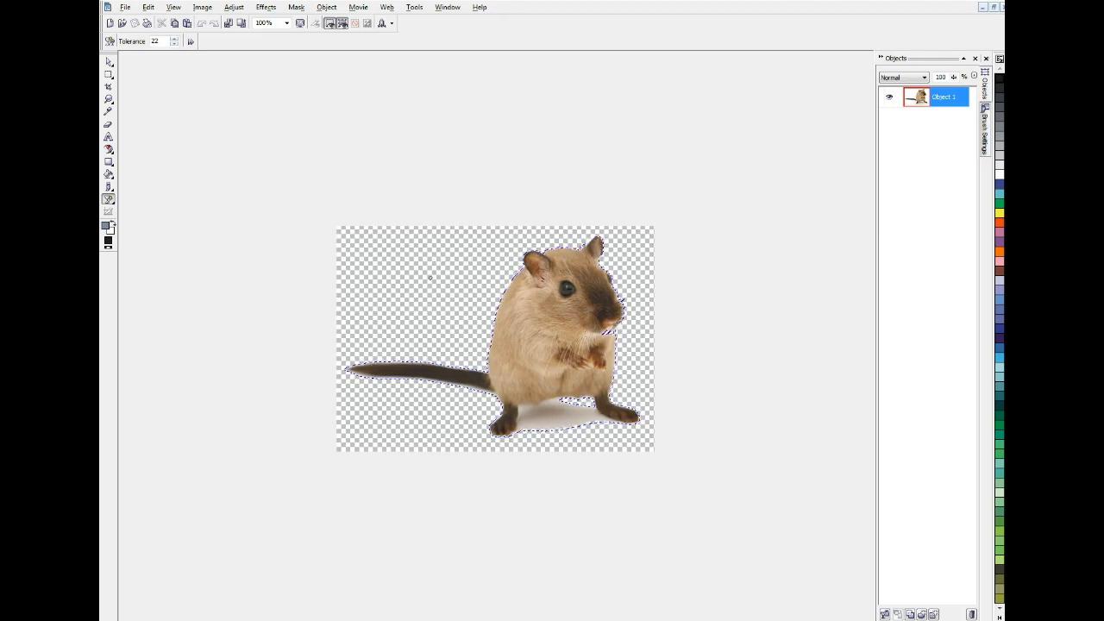
left_click(108, 62)
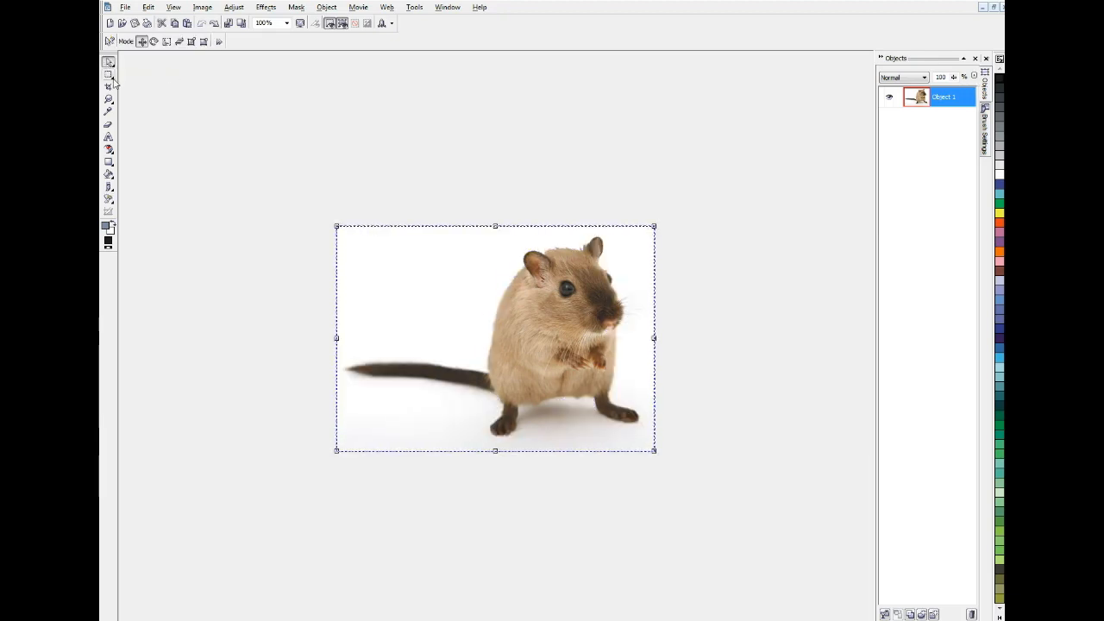
Try masking the gerbil's white background with the Magic Wand Mask tool and remove that mask.
left_click(111, 75)
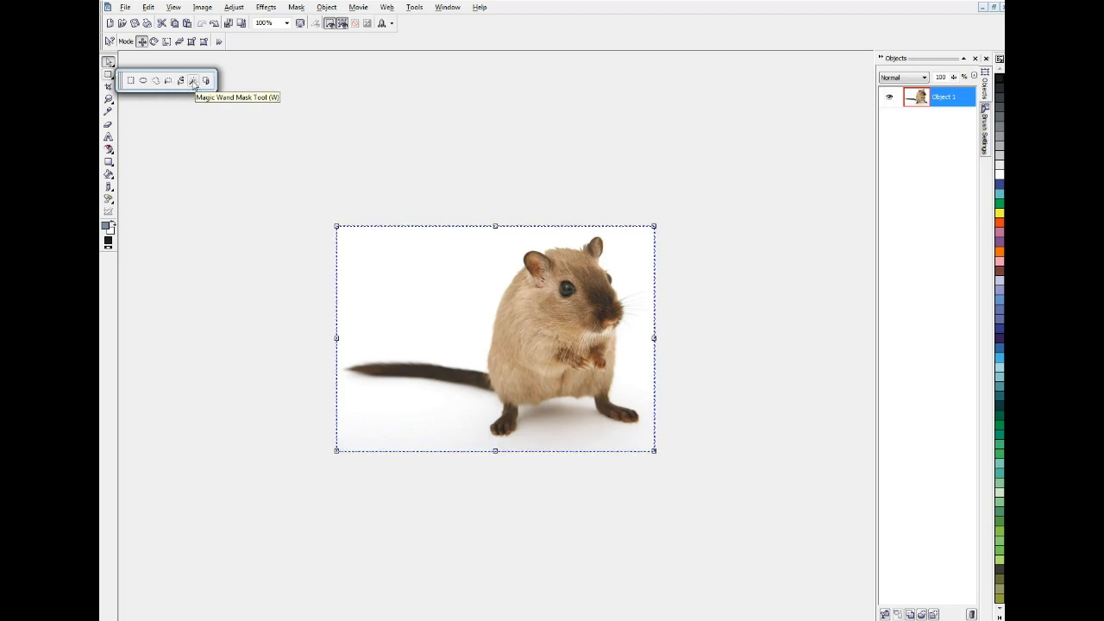
left_click(193, 81)
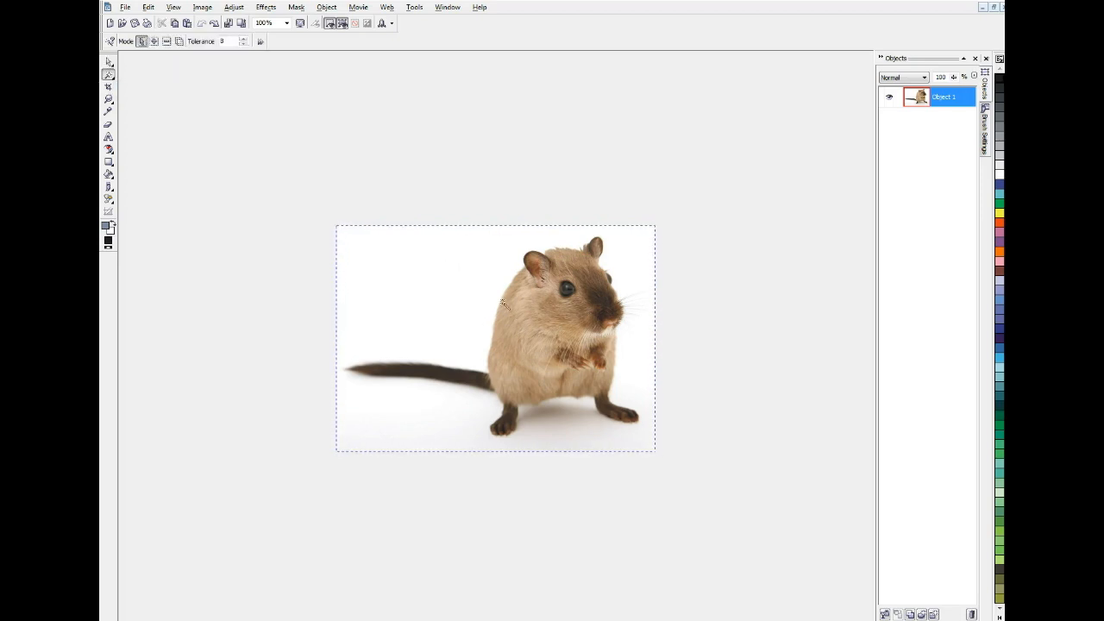
left_click(462, 263)
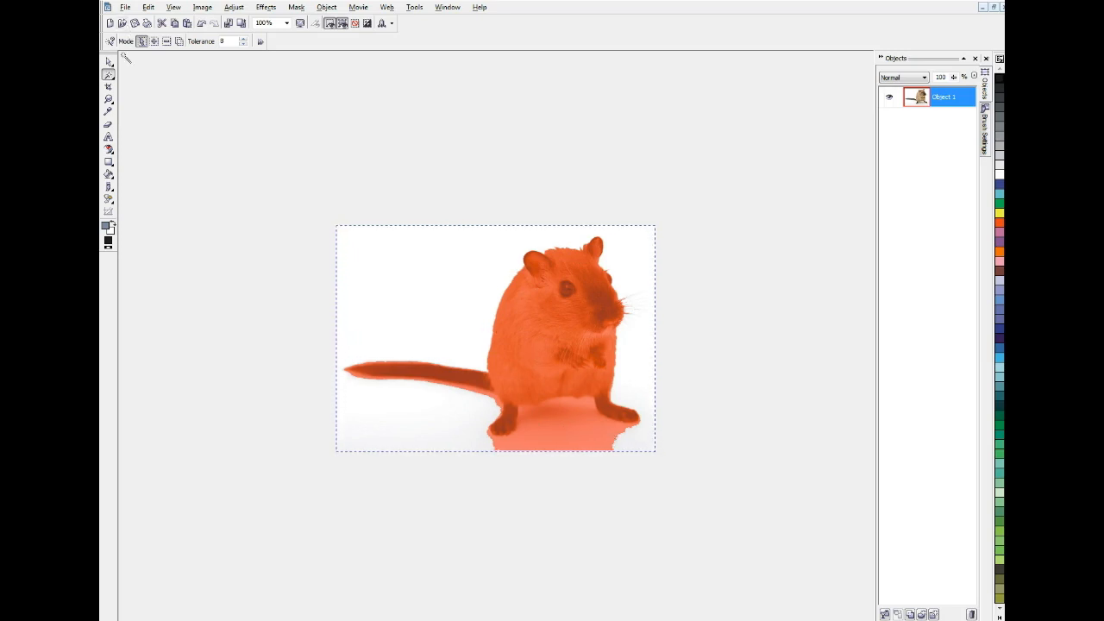
left_click(298, 8)
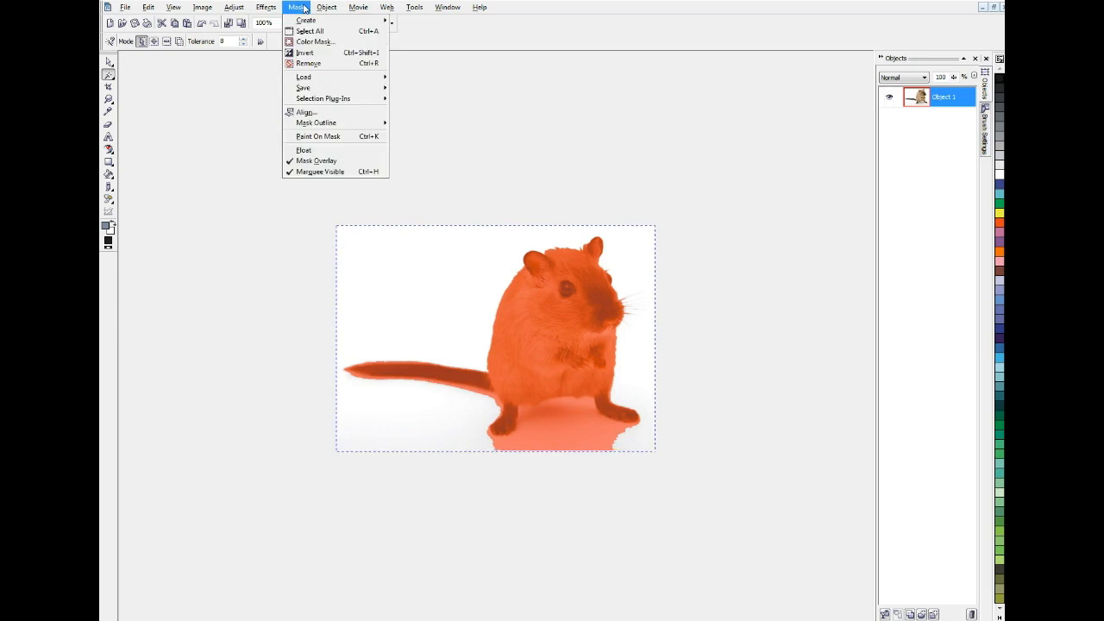
left_click(309, 63)
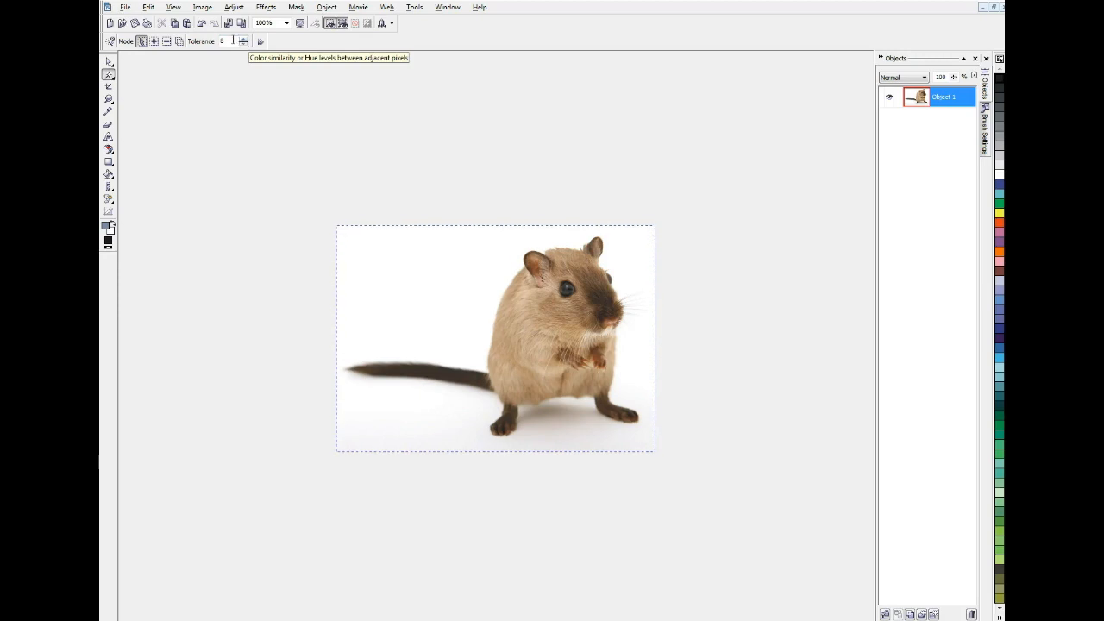
Mask the gerbil's white background with the Magic Wand at a tolerance of 20 and delete the masked area.
type("2")
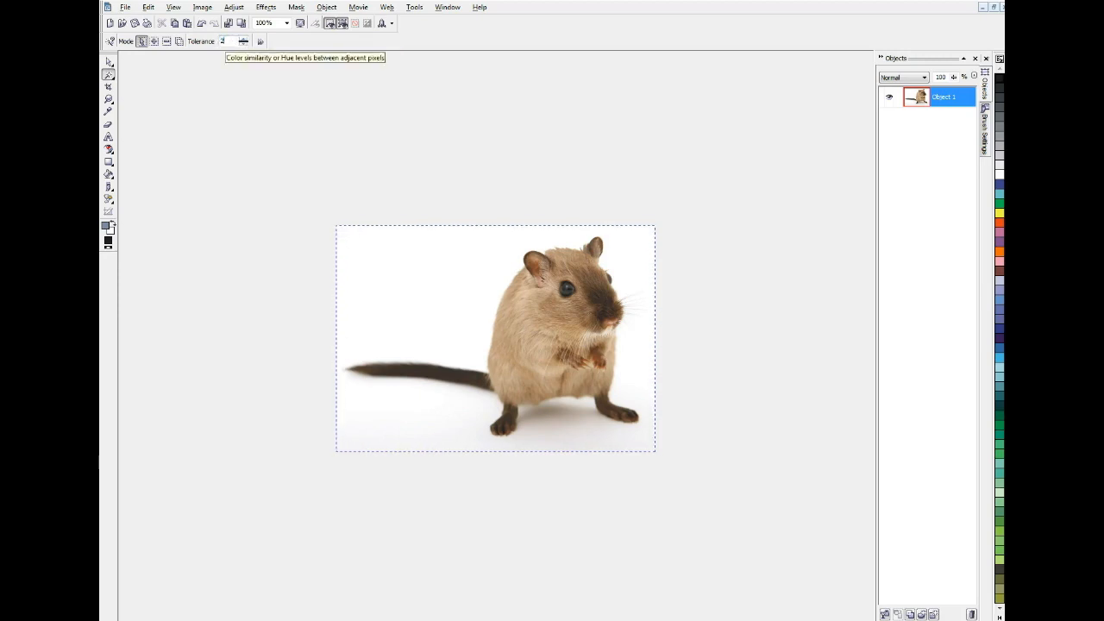
type("0")
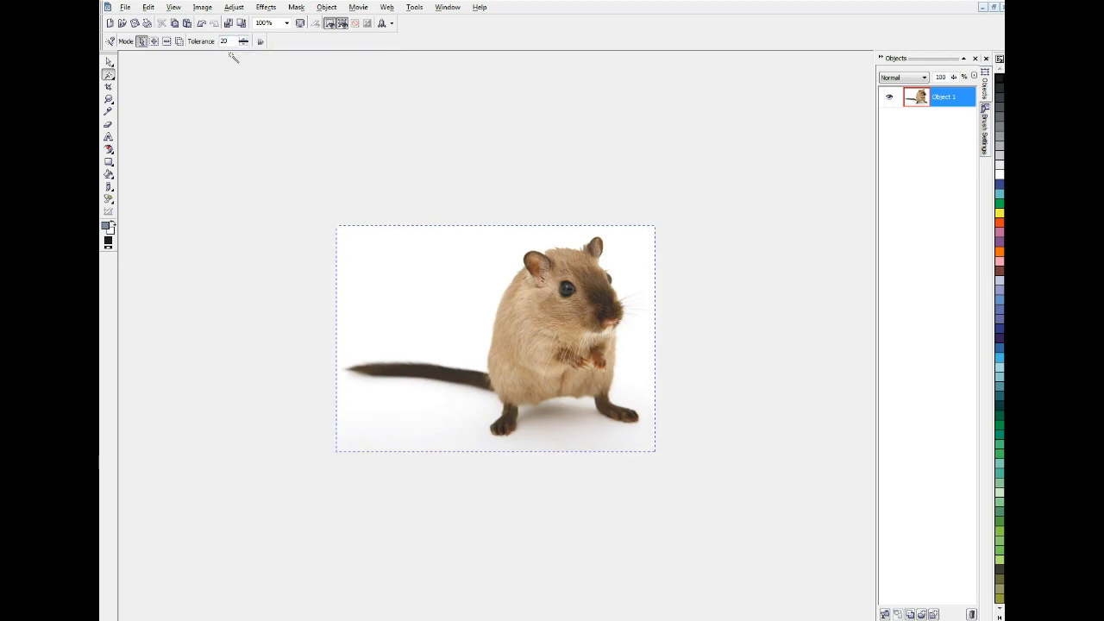
left_click(444, 282)
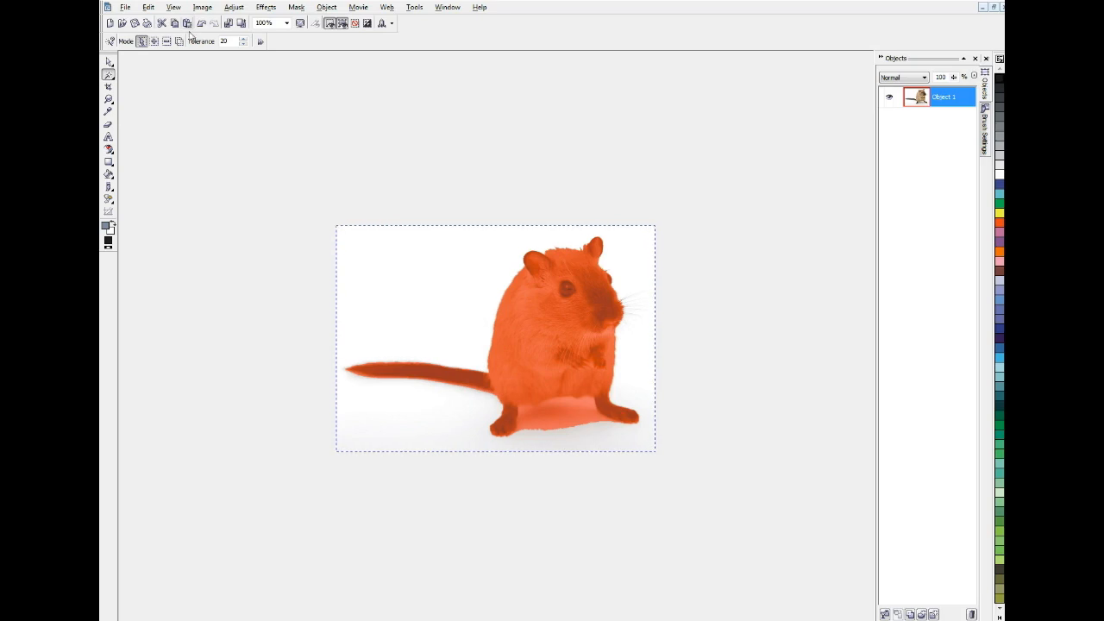
key("ctrl")
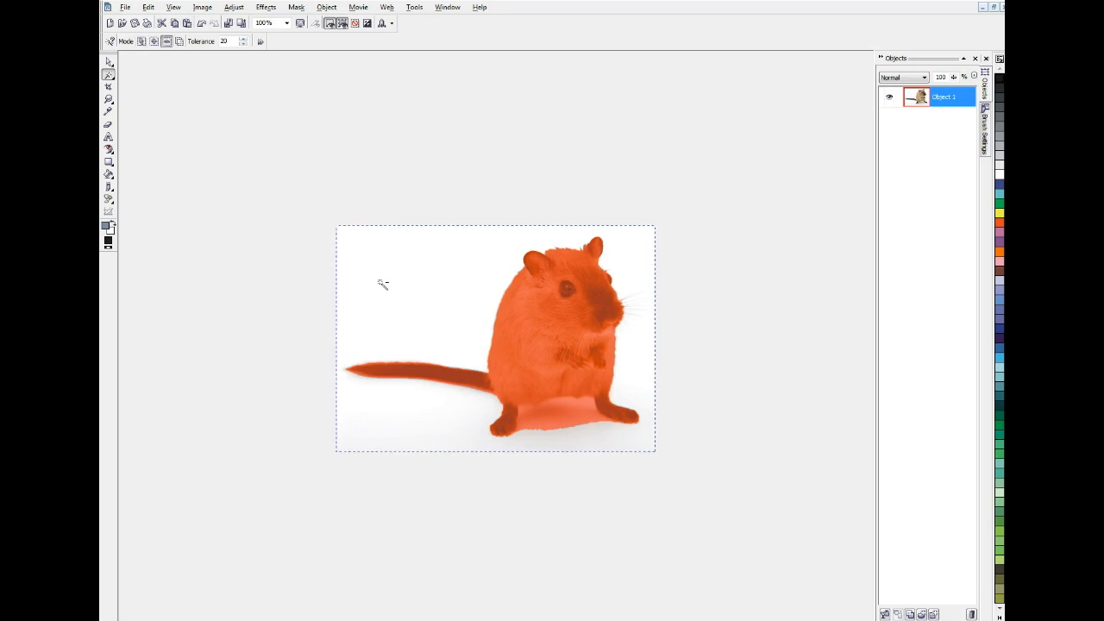
left_click(382, 284, "ctrl")
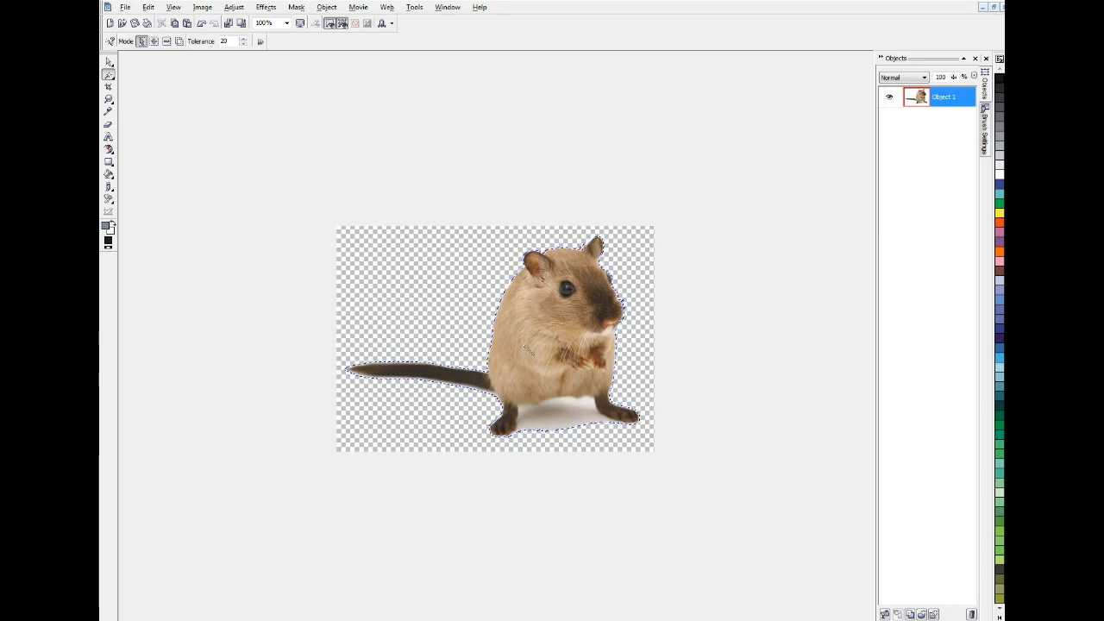
Mask the white area beneath the gerbil's belly with the Magic Wand at a tolerance of 20, keeping the fur out of the mask.
key("z")
left_click(562, 412)
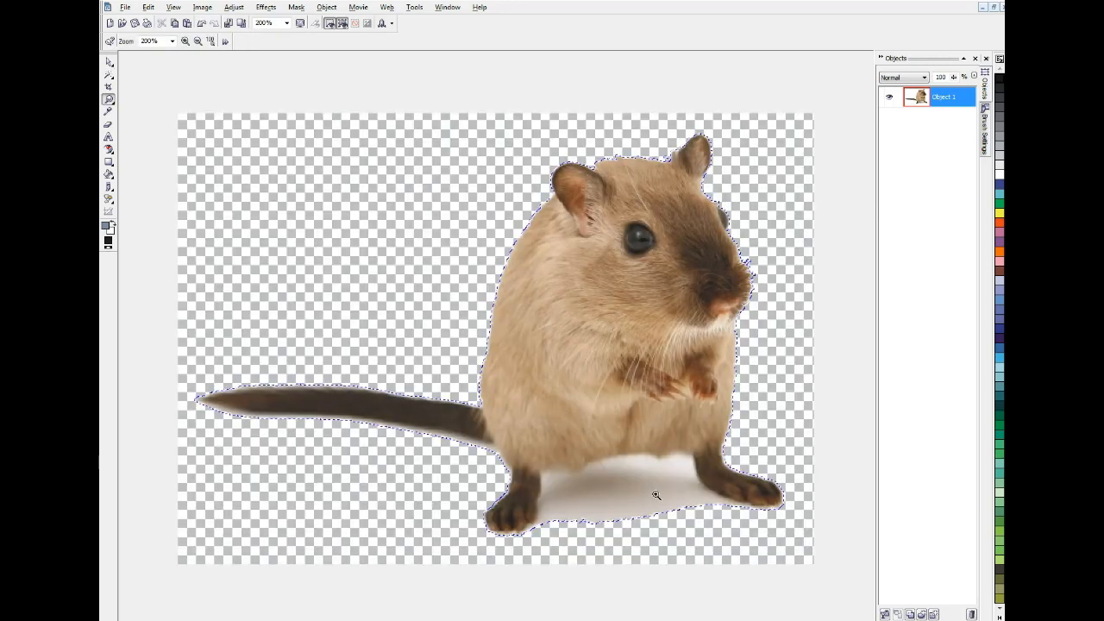
left_click(656, 495)
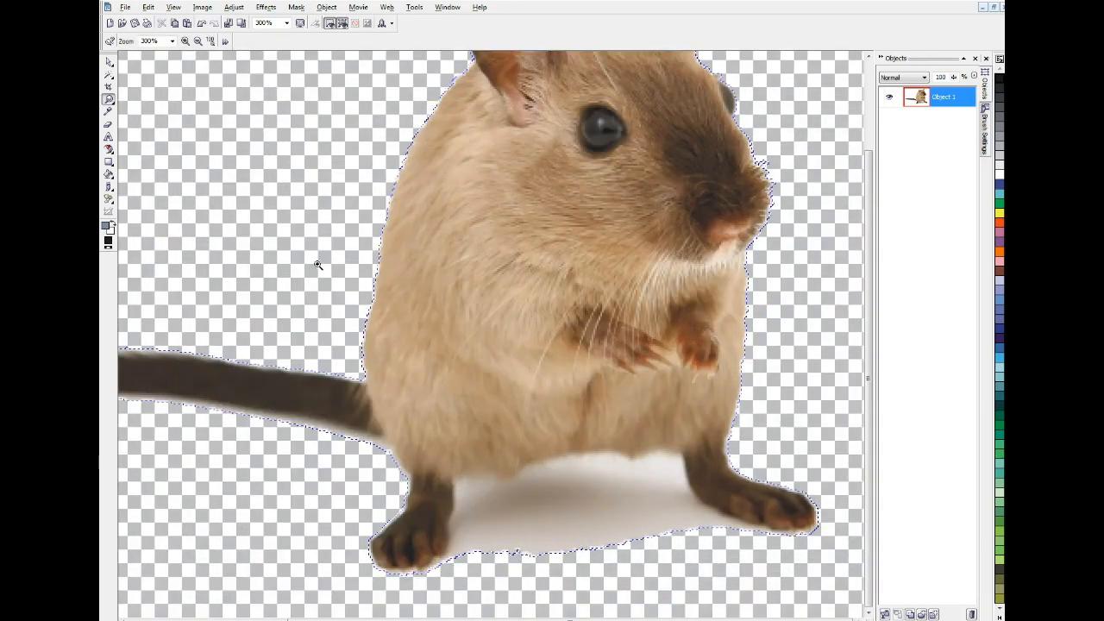
left_click(678, 463)
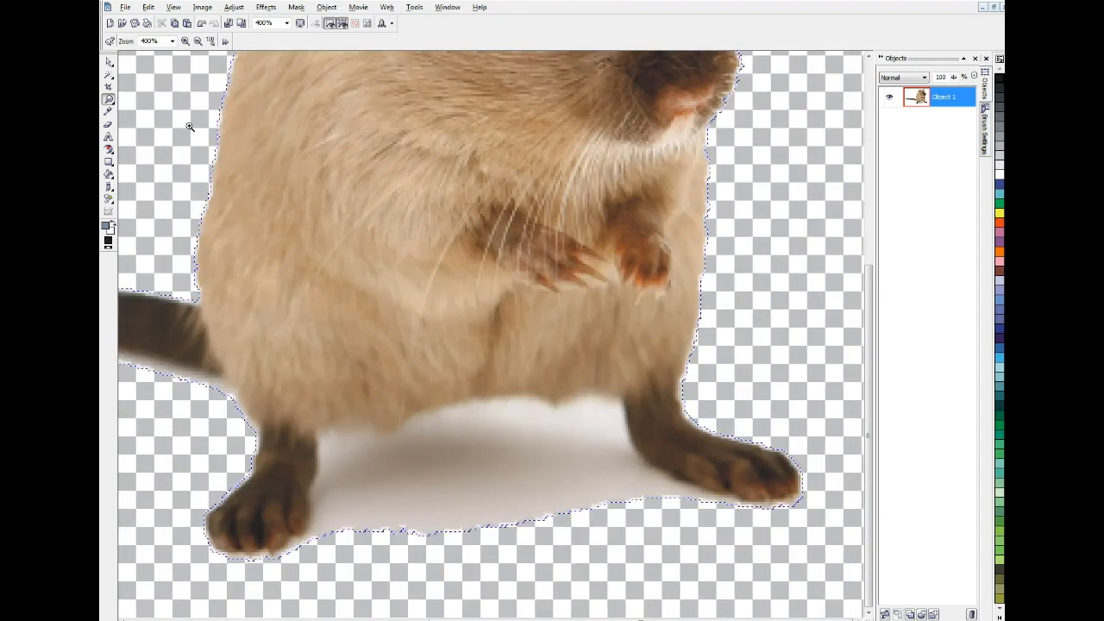
left_click(109, 74)
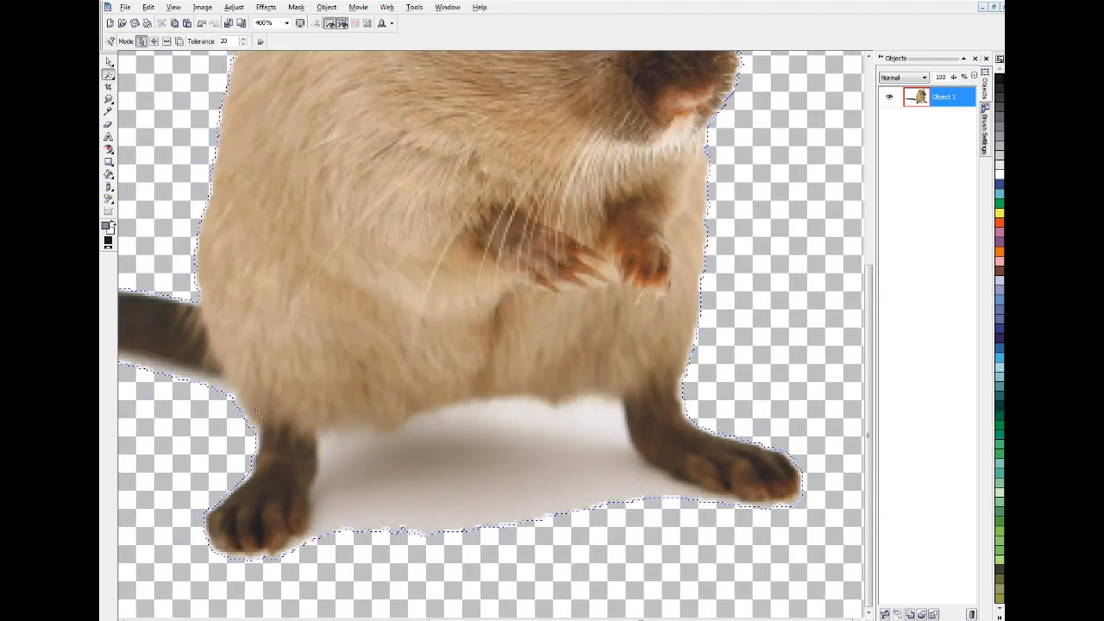
left_click(605, 418)
key("shift")
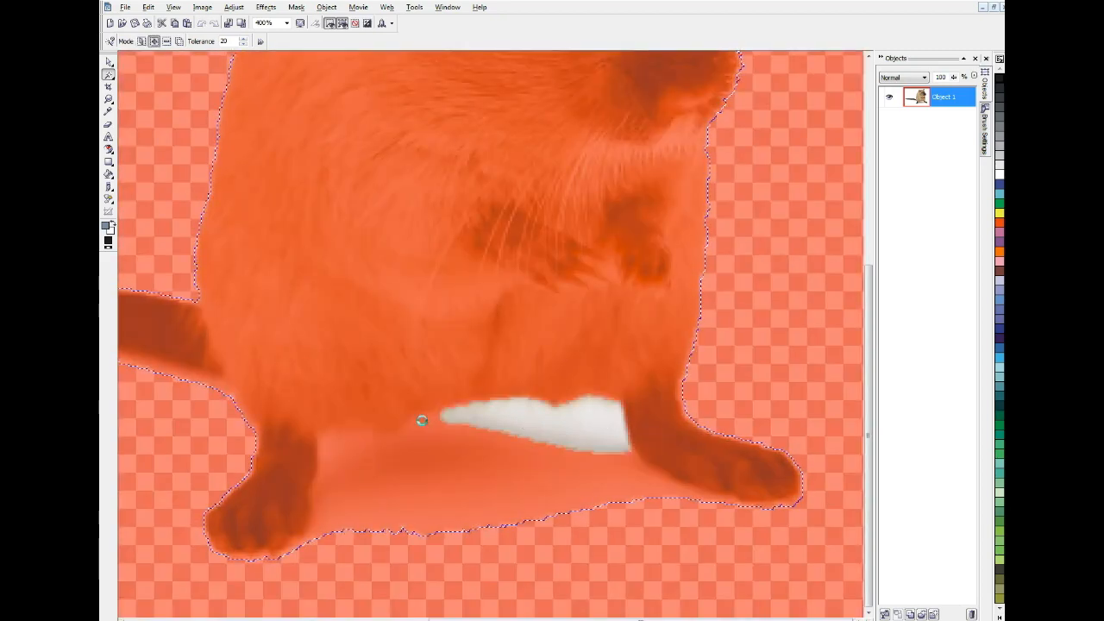
left_click(426, 422)
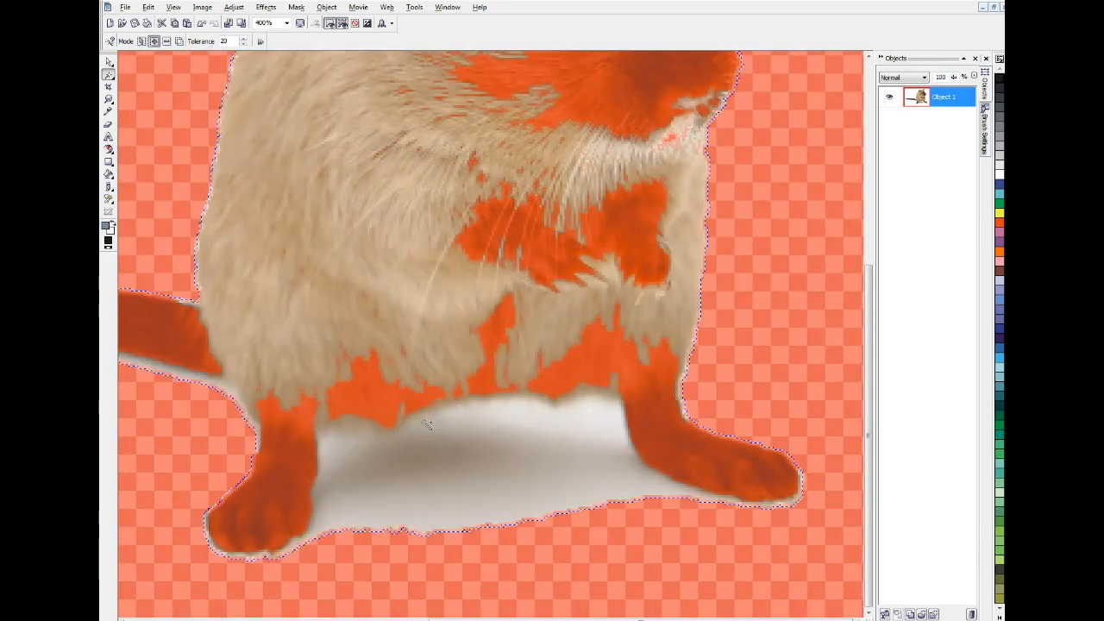
left_click(463, 266, "ctrl")
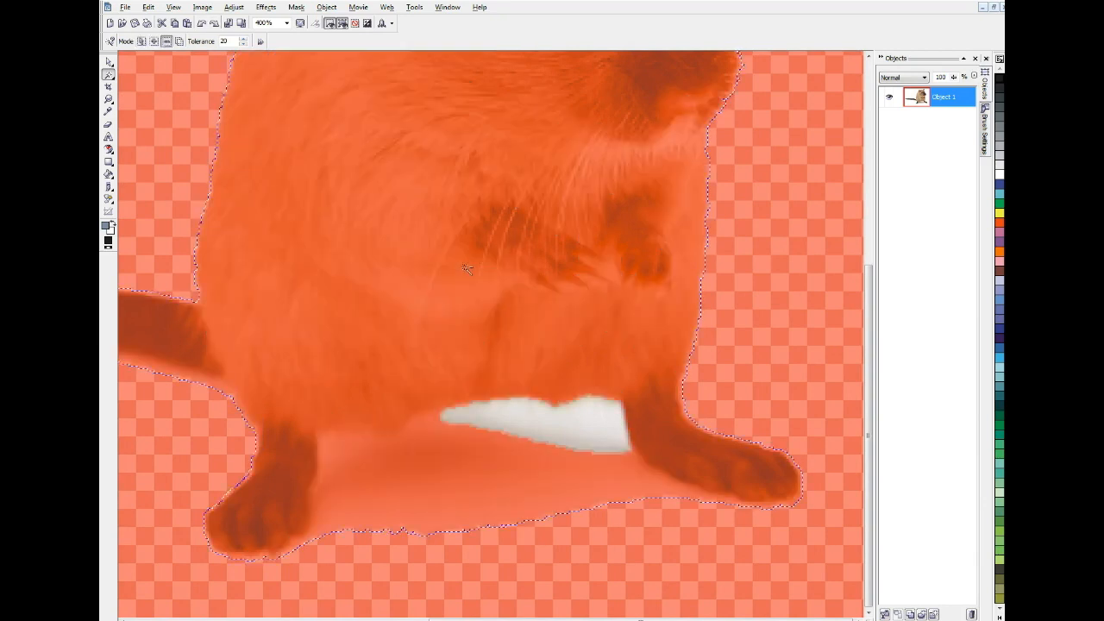
Extend the mask over the shadow between the gerbil's feet, delete it, and mask and delete the leftover grey patch.
left_click(629, 475, "shift")
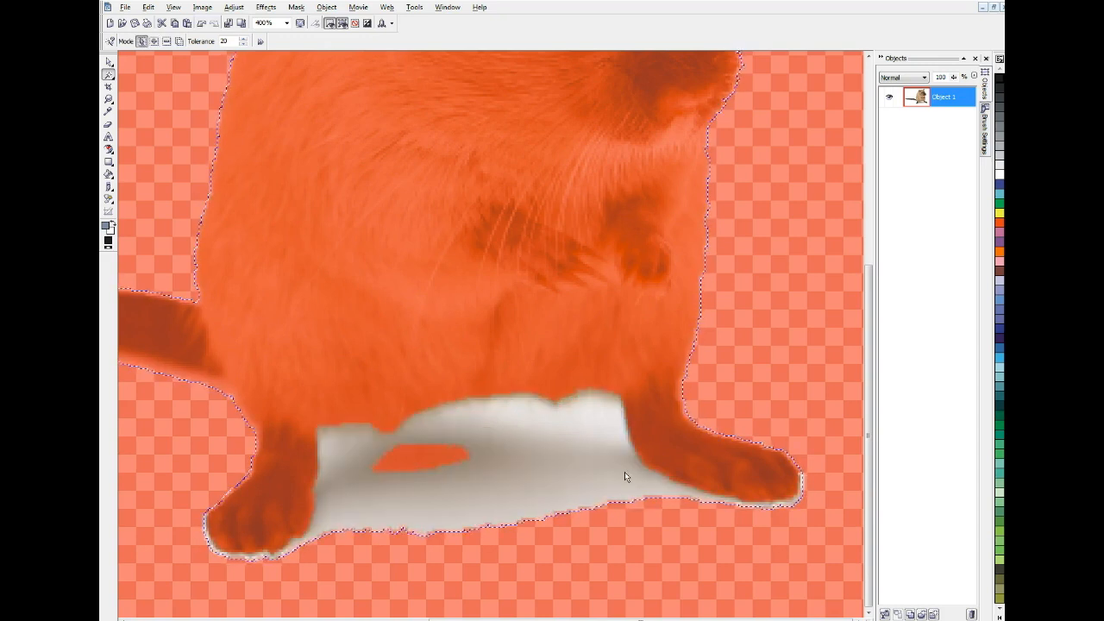
key("Delete")
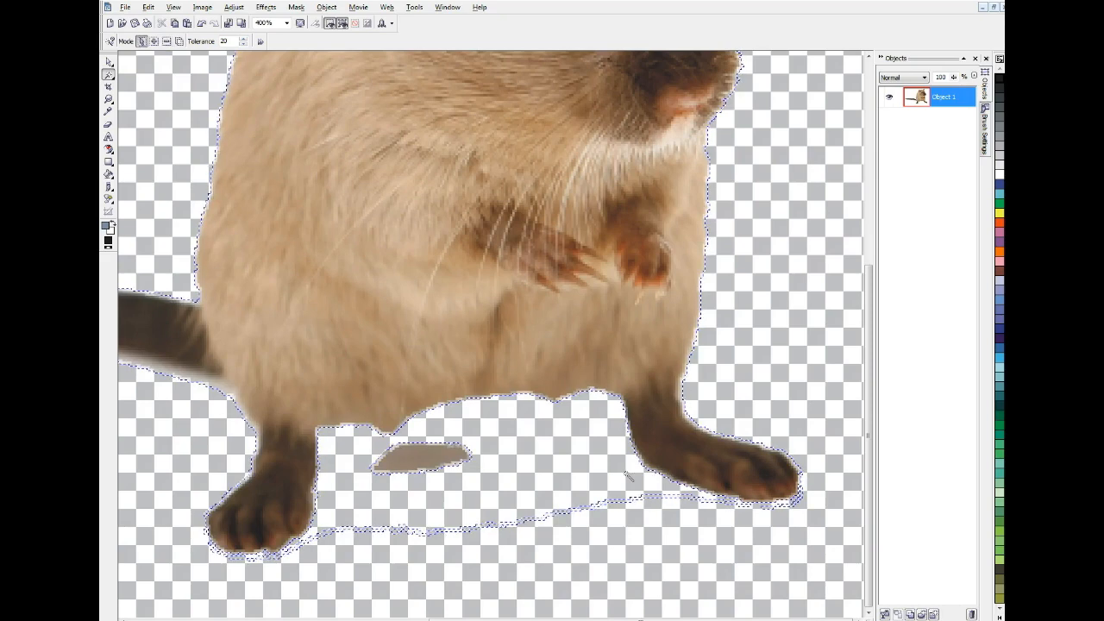
left_click(423, 462)
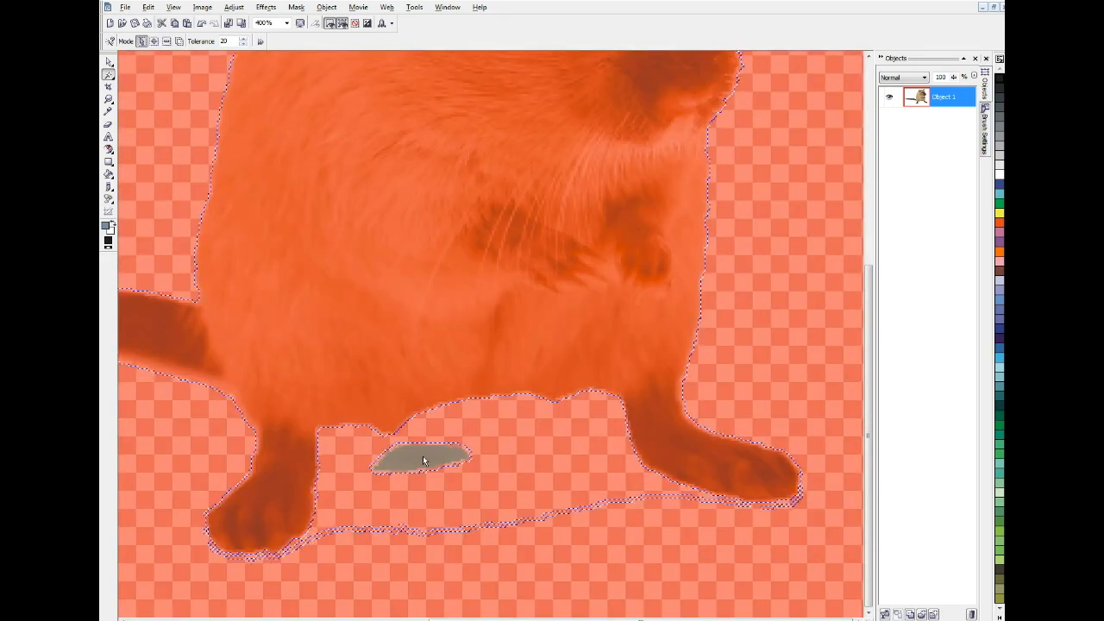
key("Delete")
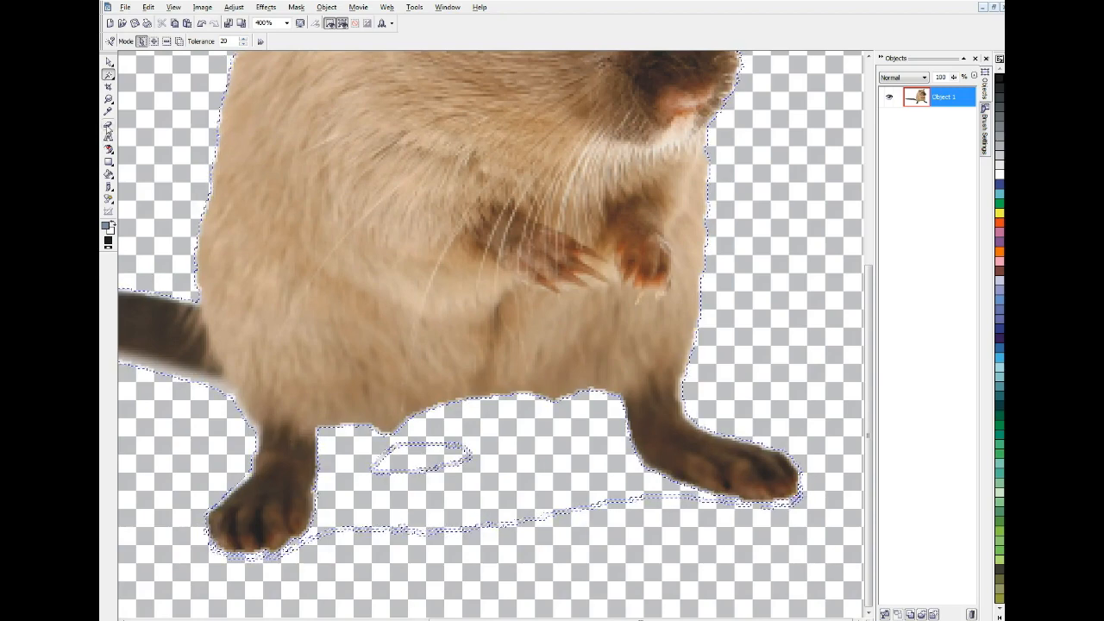
Erase the leftover edge remnants below the gerbil's belly with the Eraser tool at size 10.
left_click(108, 125)
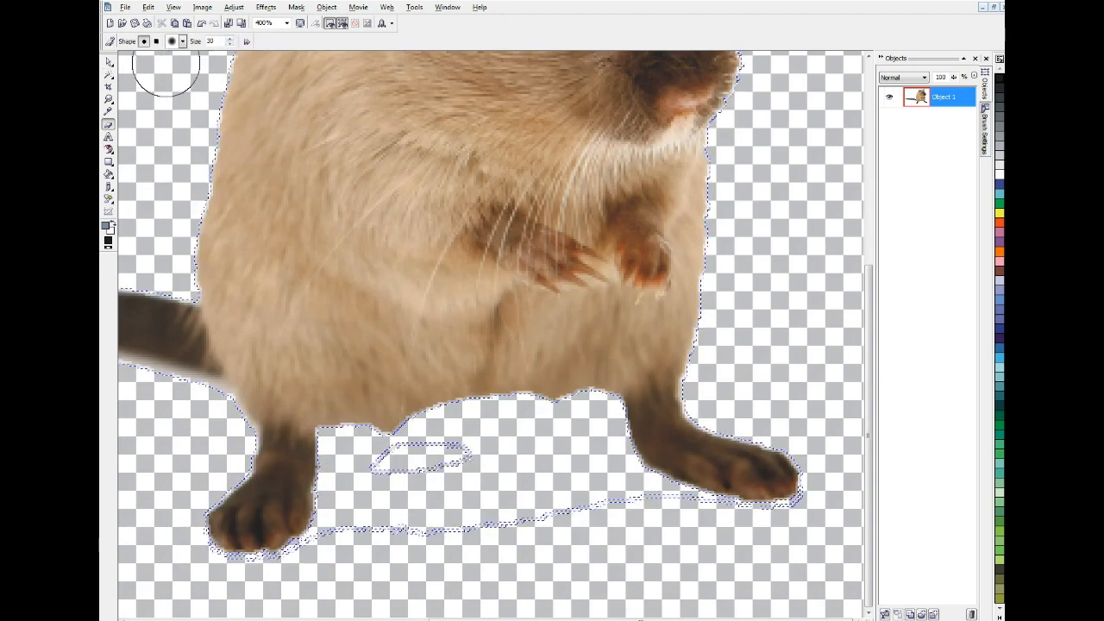
left_click_drag(216, 41, 207, 41)
type("10")
left_click(182, 41)
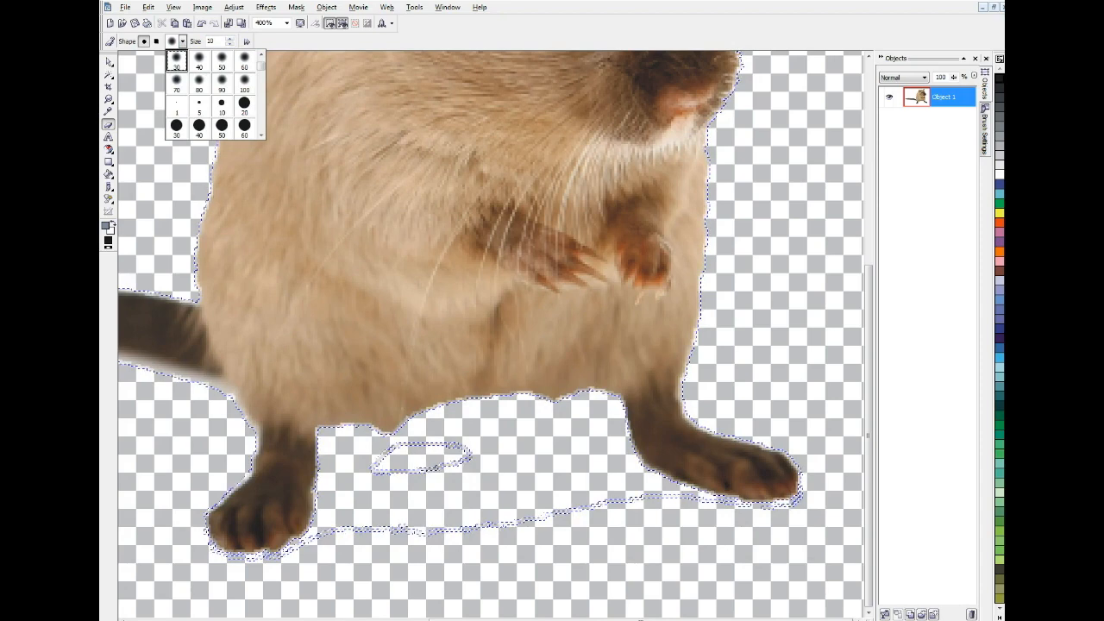
left_click(475, 467)
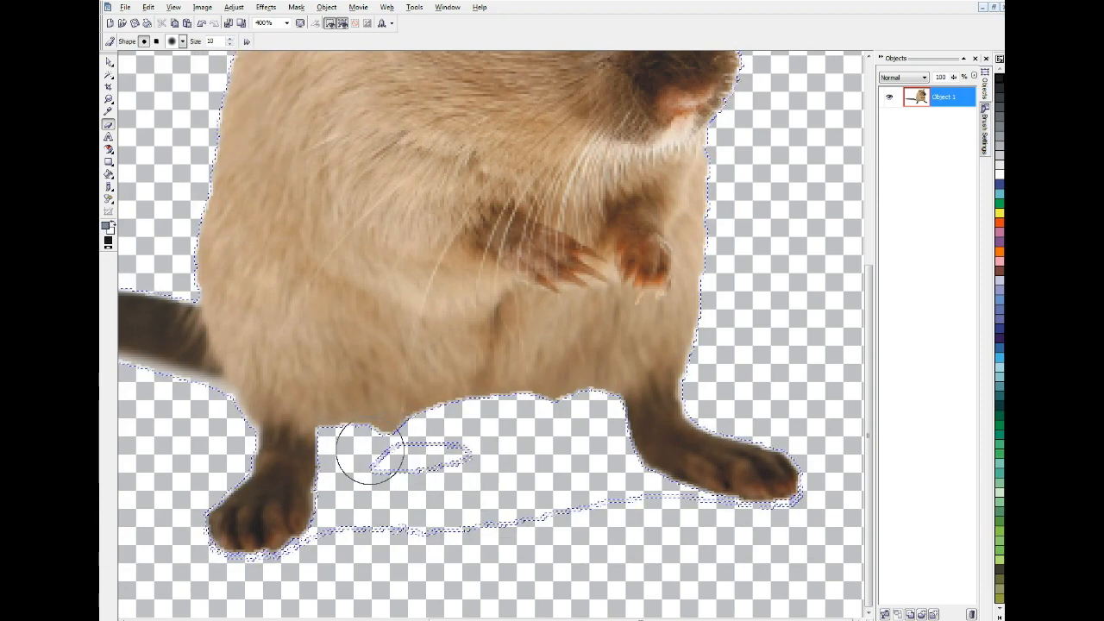
left_click_drag(462, 458, 426, 455)
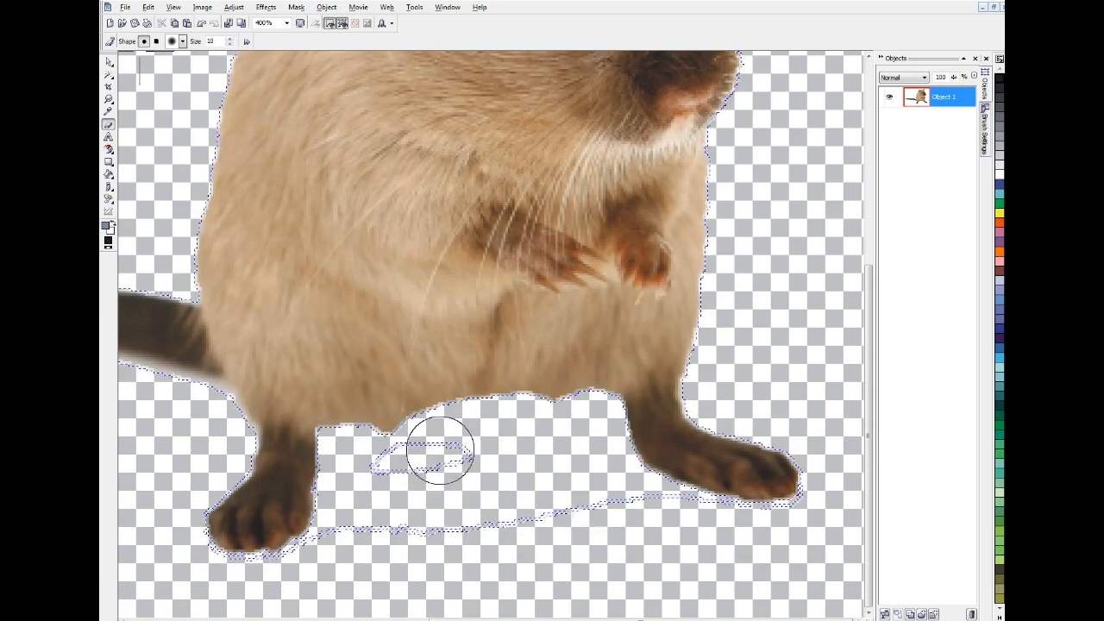
left_click_drag(439, 452, 407, 453)
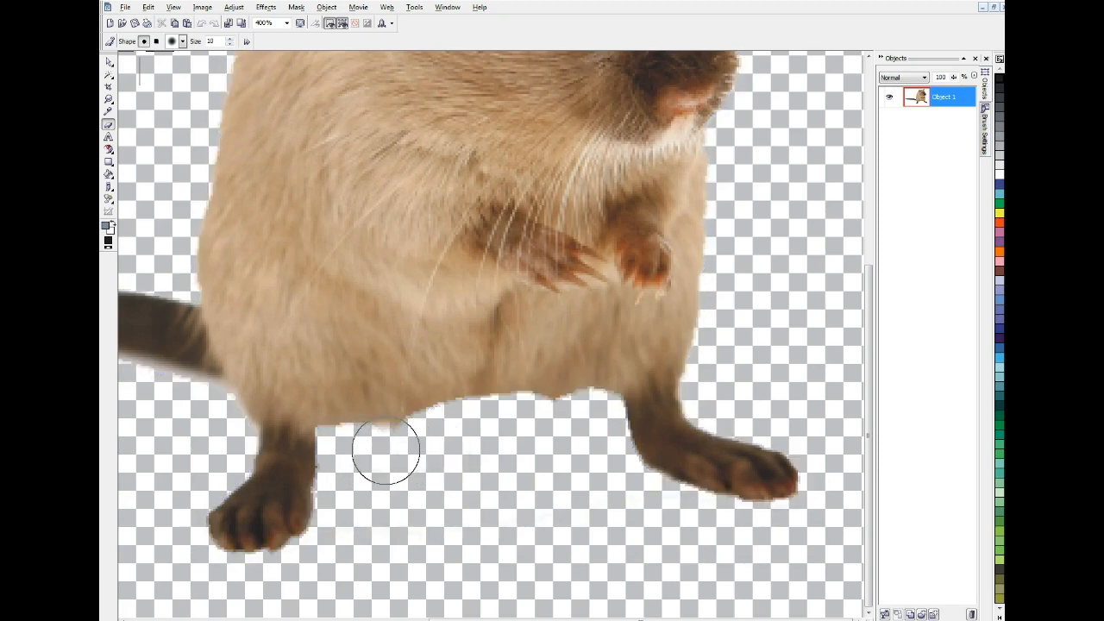
left_click_drag(397, 455, 413, 450)
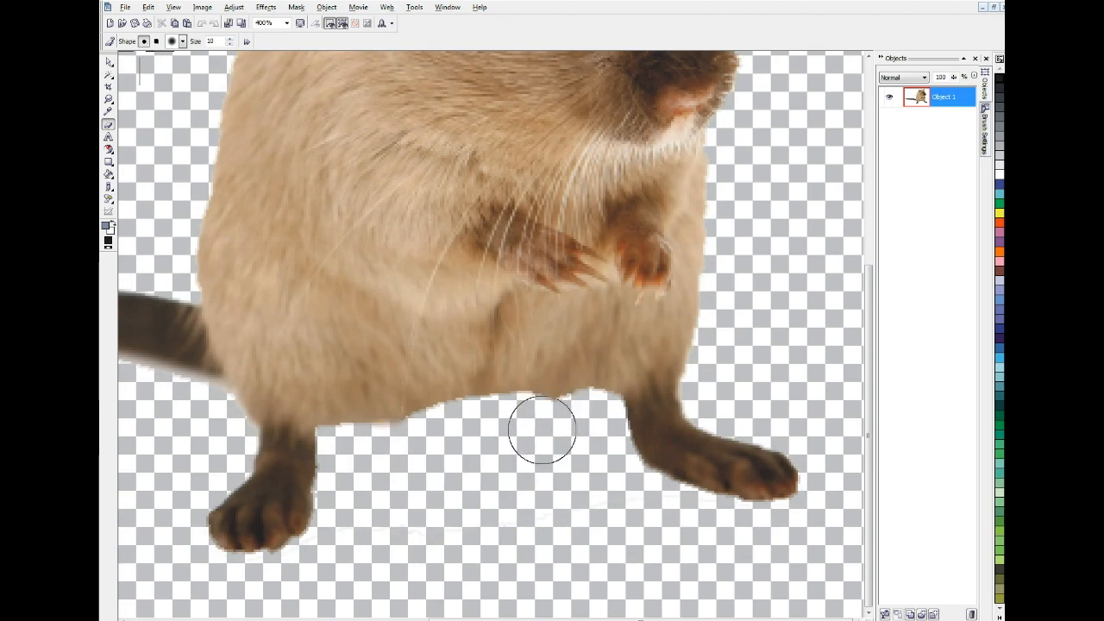
left_click_drag(537, 437, 539, 434)
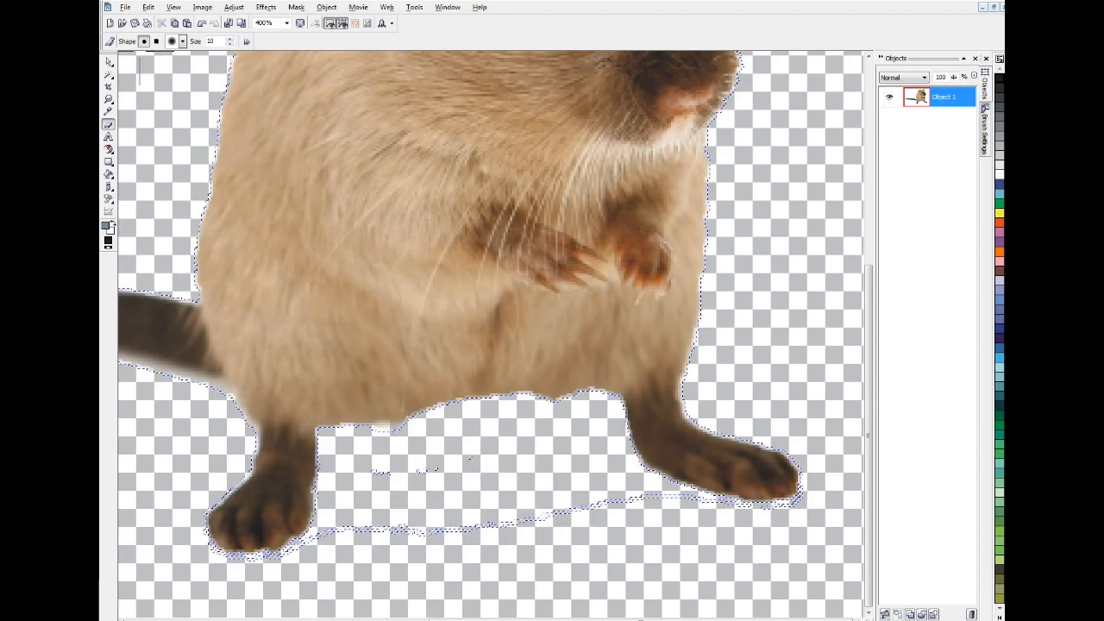
Close the gerbil image saving the changes, and exit PHOTO-PAINT back to CorelDRAW without leaving contents on the clipboard.
left_click(108, 62)
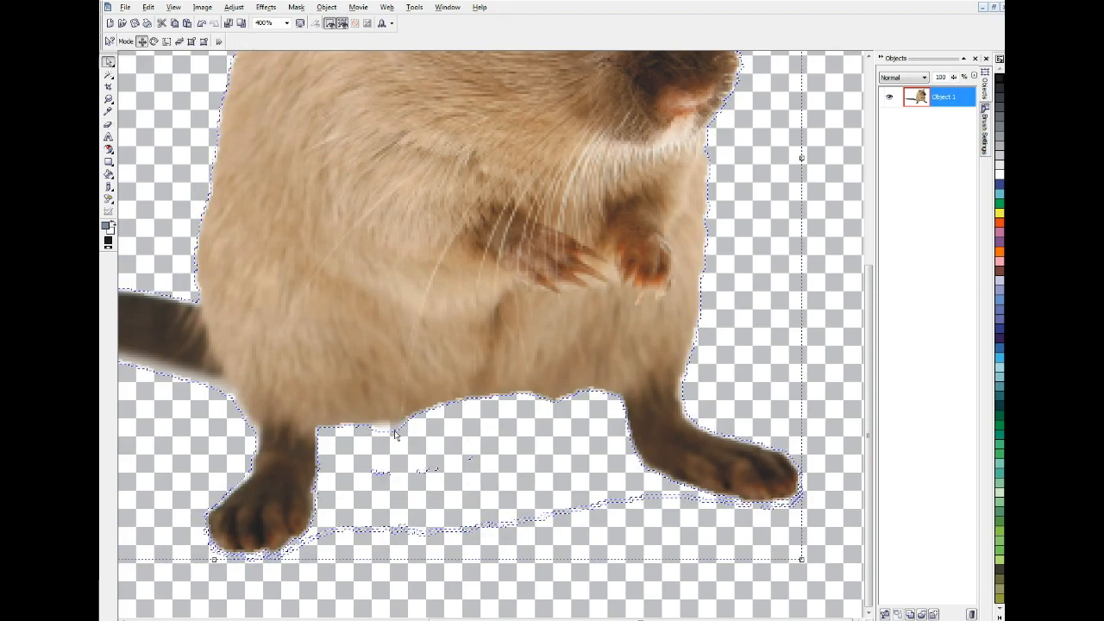
scroll(138, 118, "down", 1)
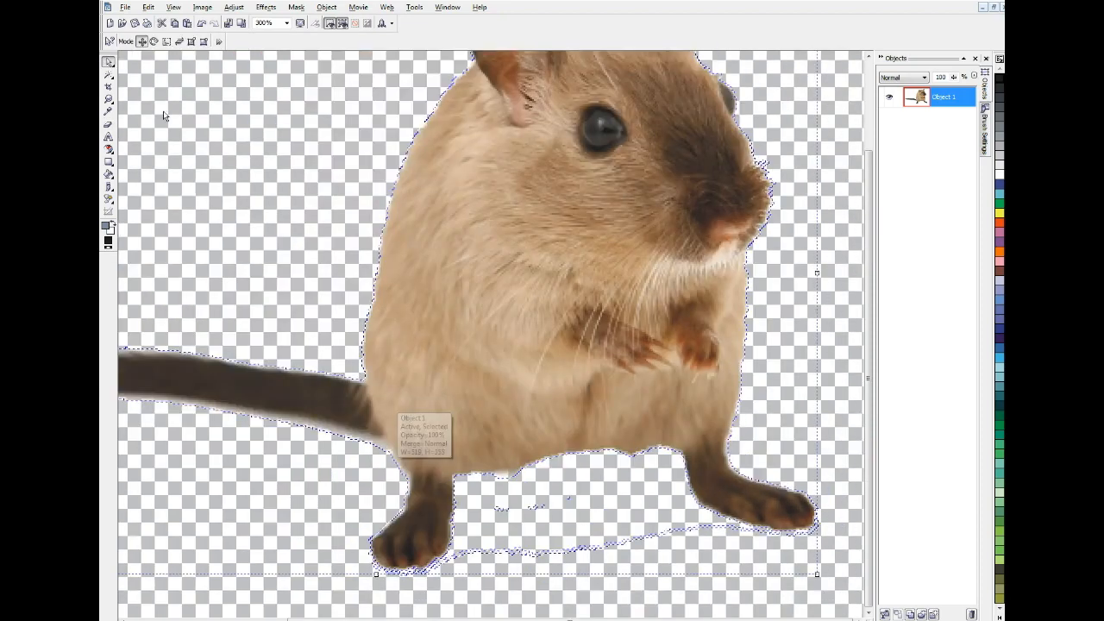
scroll(172, 112, "down", 1)
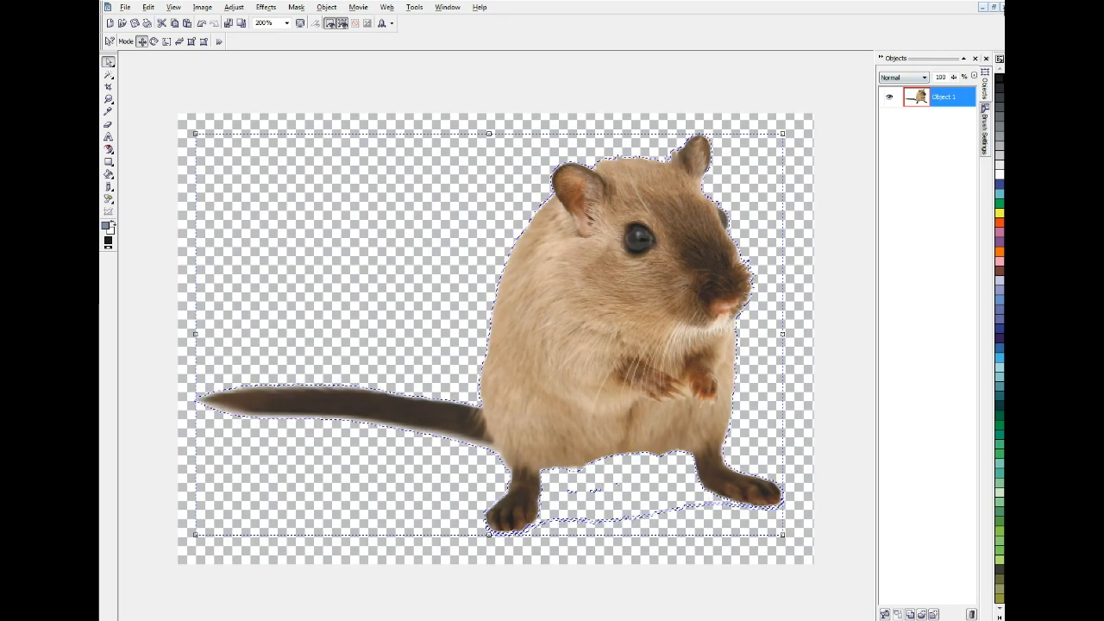
left_click(1003, 7)
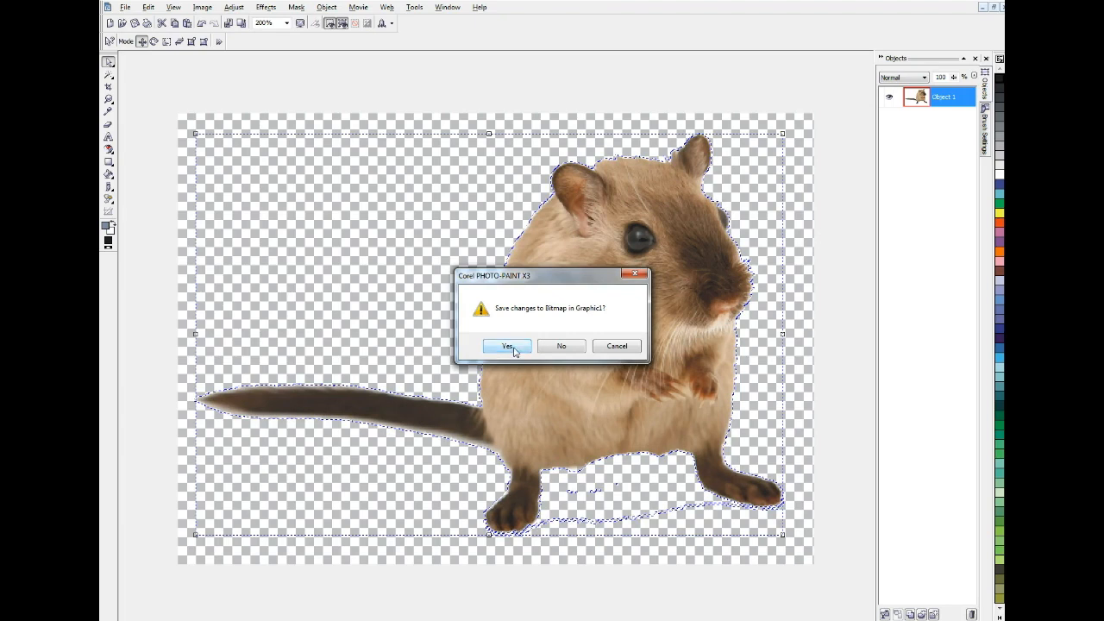
left_click(507, 346)
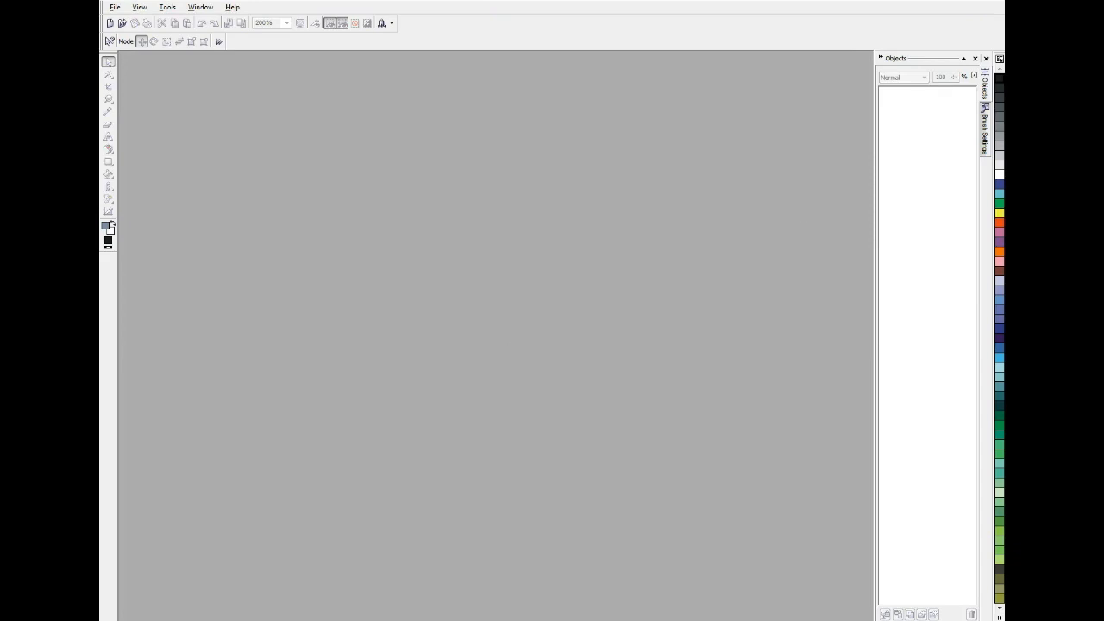
key("alt+F4")
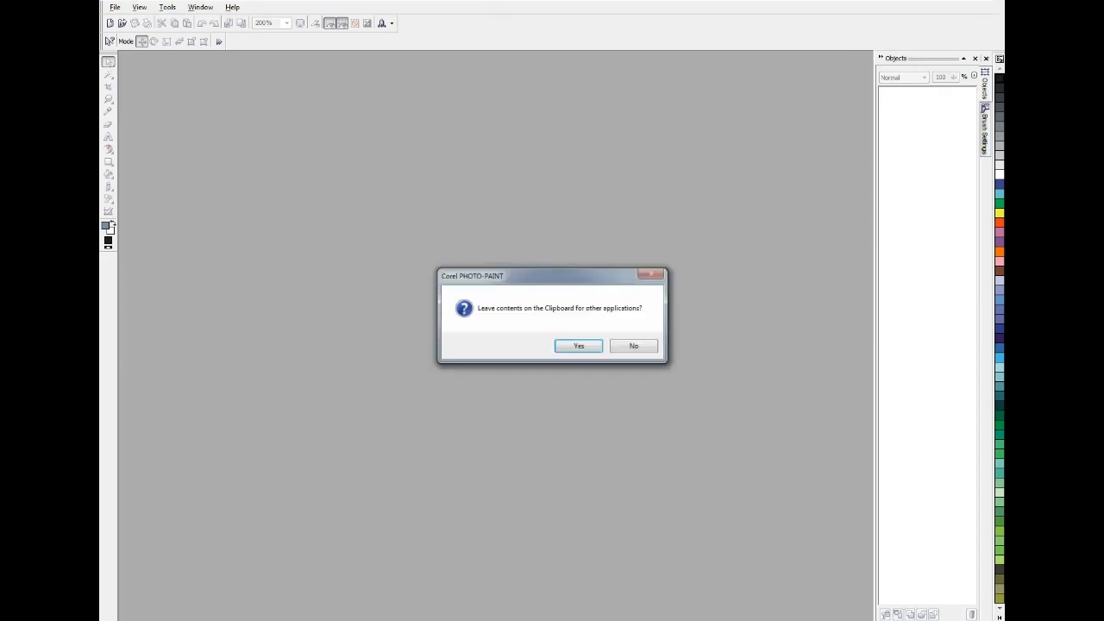
left_click(638, 347)
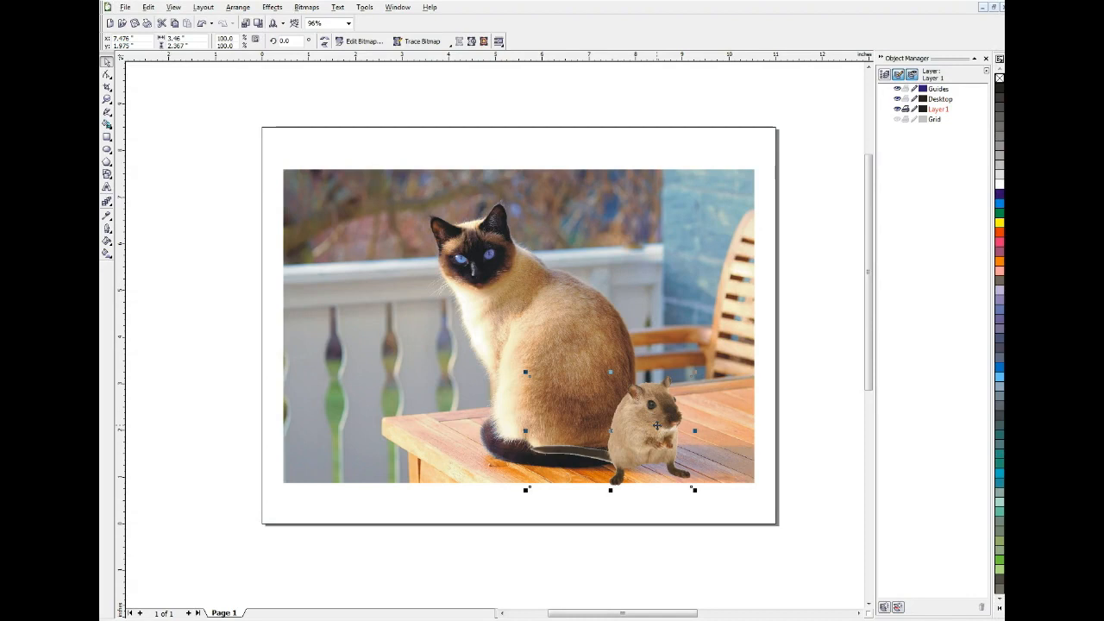
Move the gerbil slightly up beside the cat and crop off most of its tail by shifting the bitmap's left corner nodes inward.
mouse_move(672, 429)
left_mouse_down()
mouse_move(688, 417)
mouse_move(658, 420)
left_mouse_up()
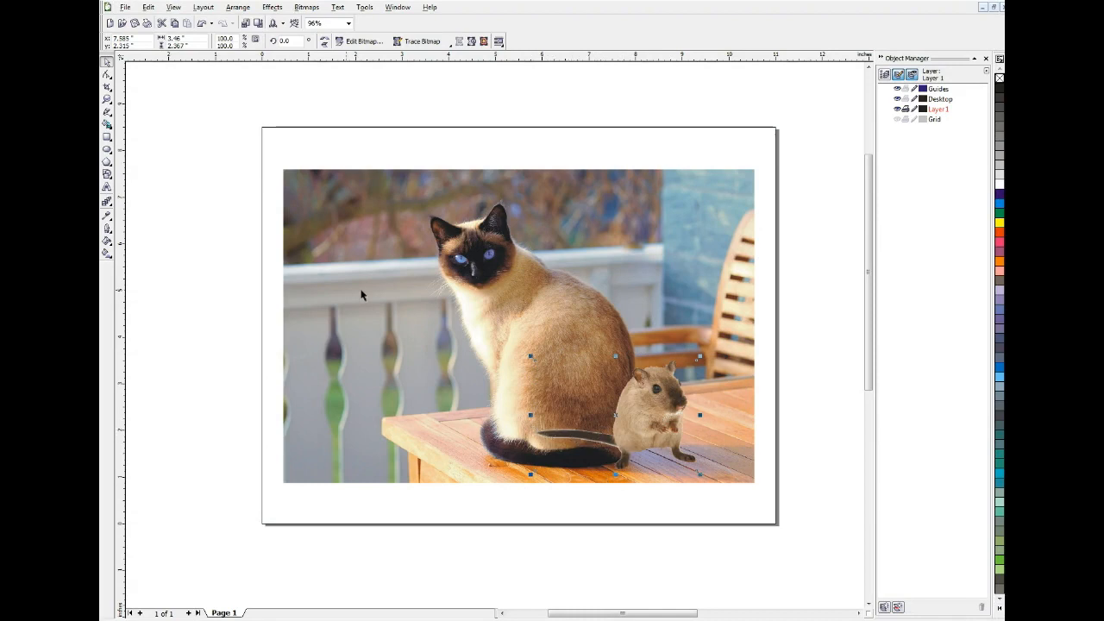
left_click(107, 75)
left_click(532, 362)
left_click_drag(608, 363, 607, 364)
left_click_drag(536, 475, 588, 473)
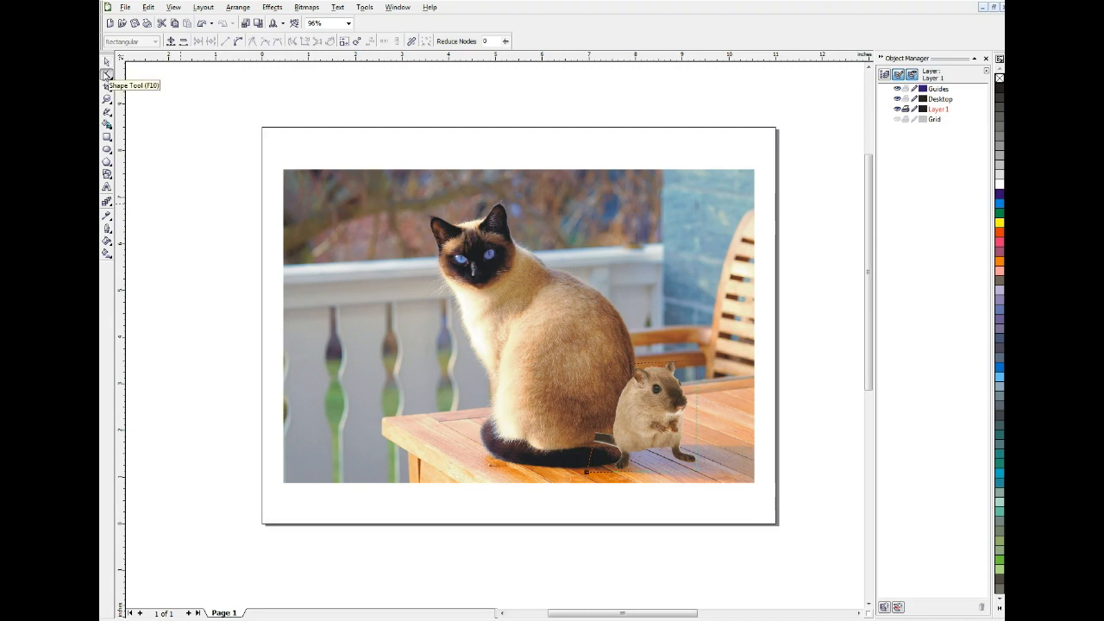
Try cropping the cat photo with the Shape tool using its top-left corner and an added top-edge node, and undo the changes.
left_click(572, 175)
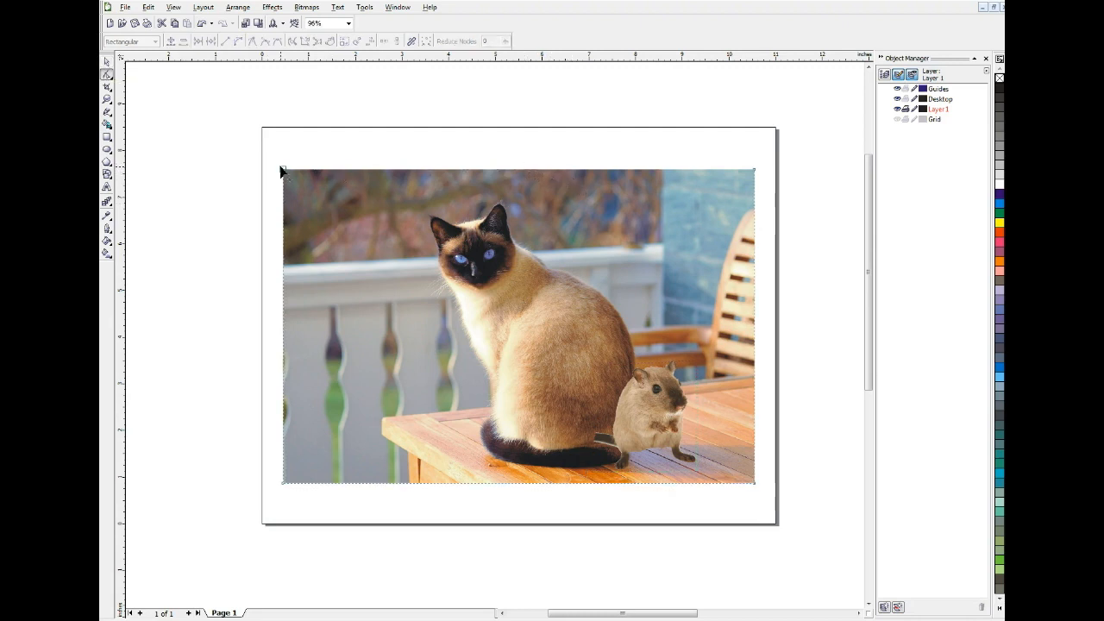
left_click_drag(283, 170, 357, 178)
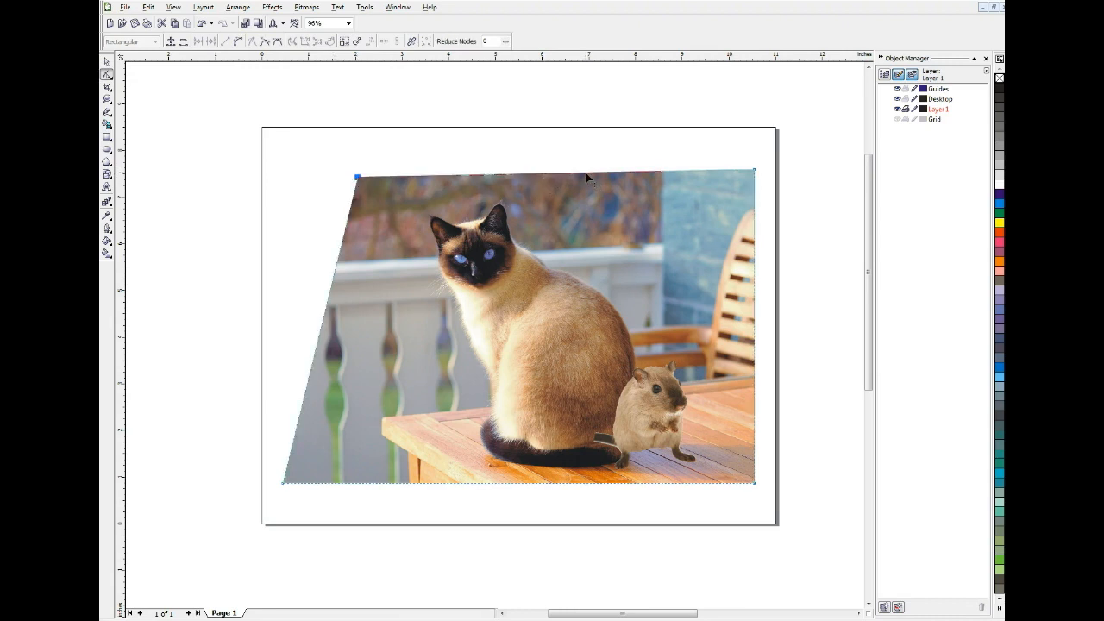
left_click_drag(586, 176, 577, 255)
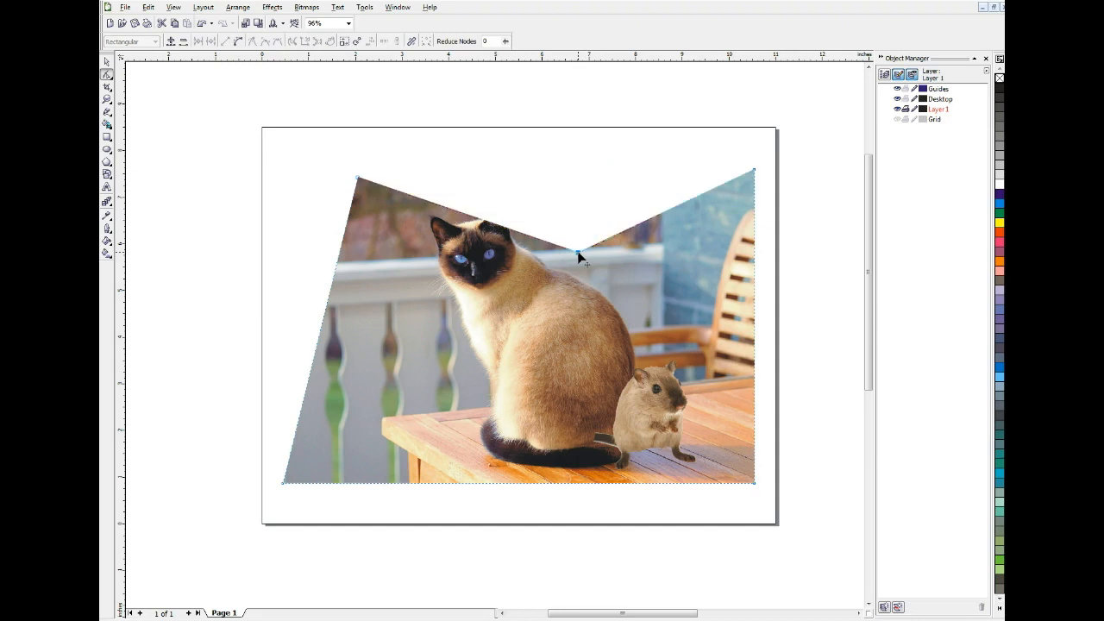
double_click(578, 252)
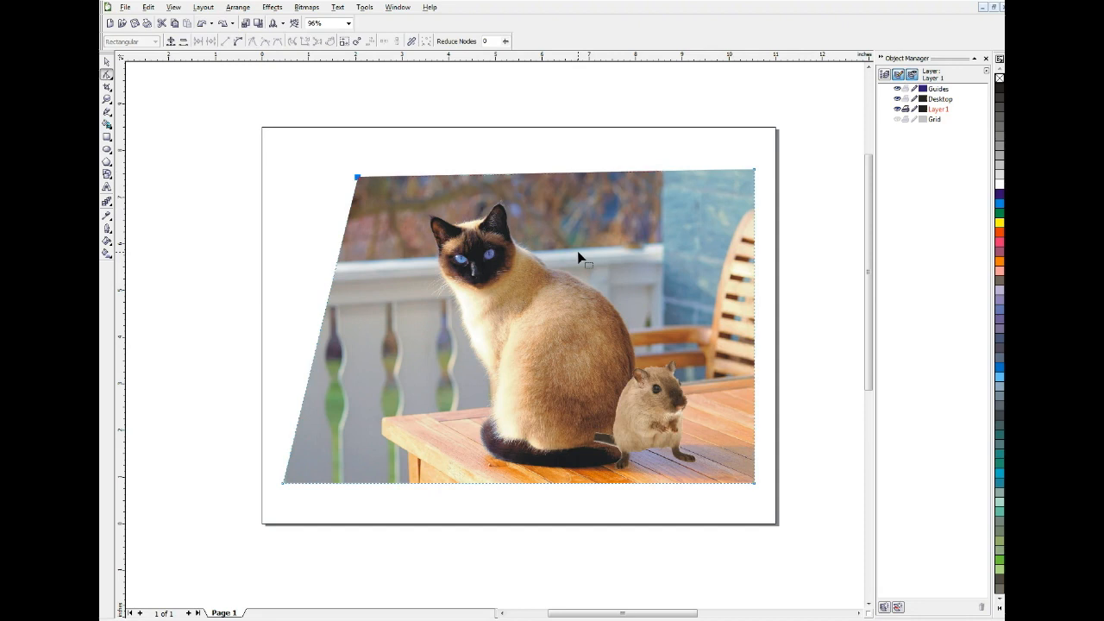
key("ctrl+z")
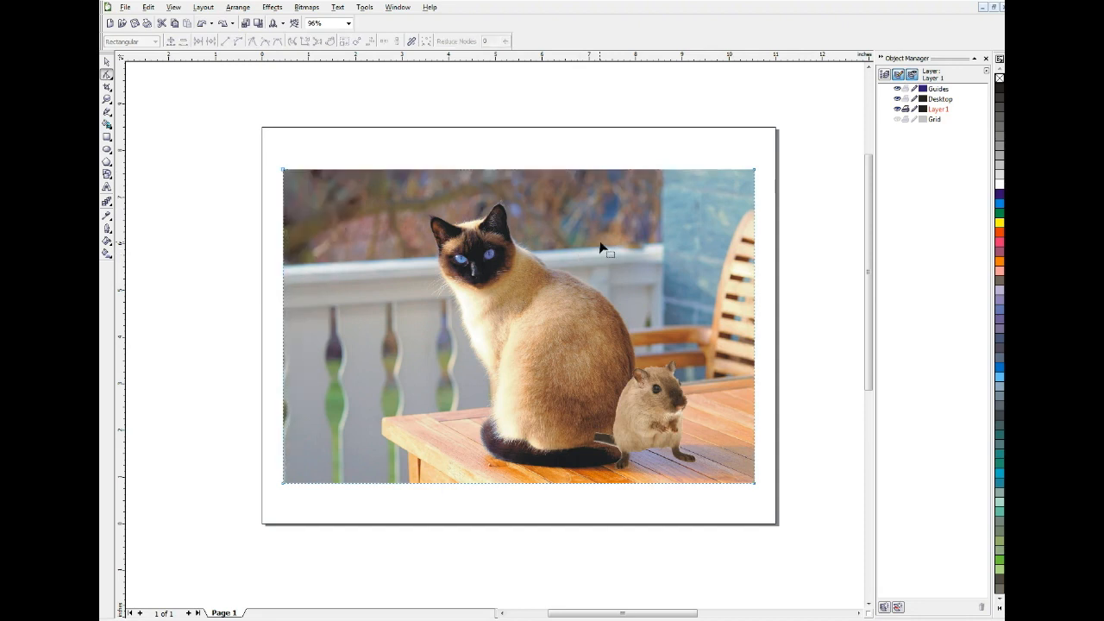
Convert the gerbil to an RGB Color (24-bit) bitmap with a transparent background and shift it slightly right of the cat.
left_click(106, 63)
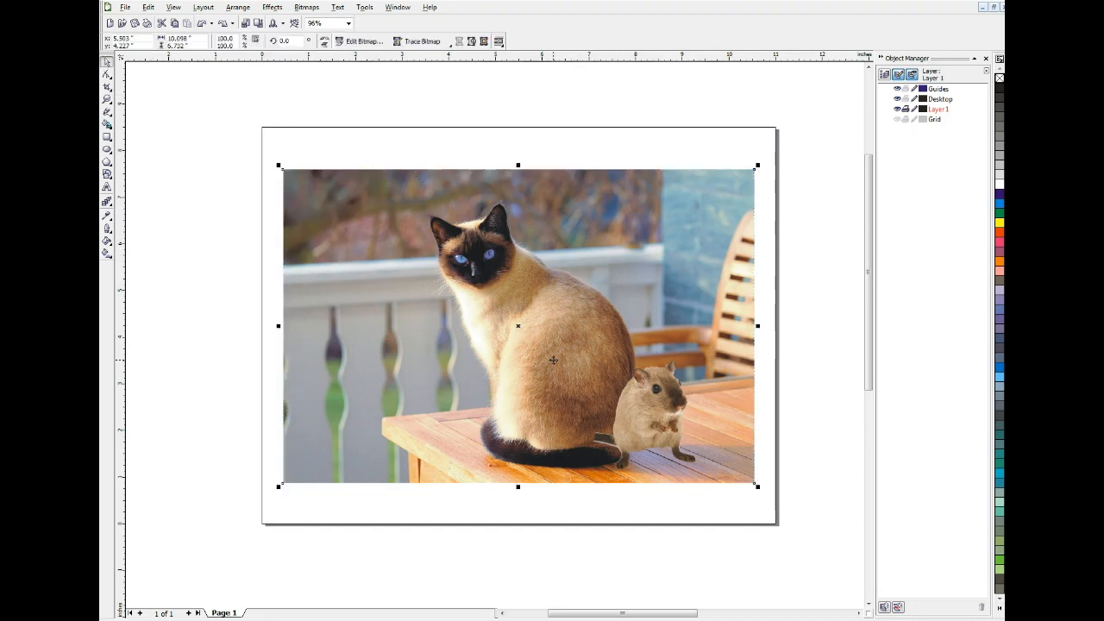
left_click(637, 421)
left_click(311, 6)
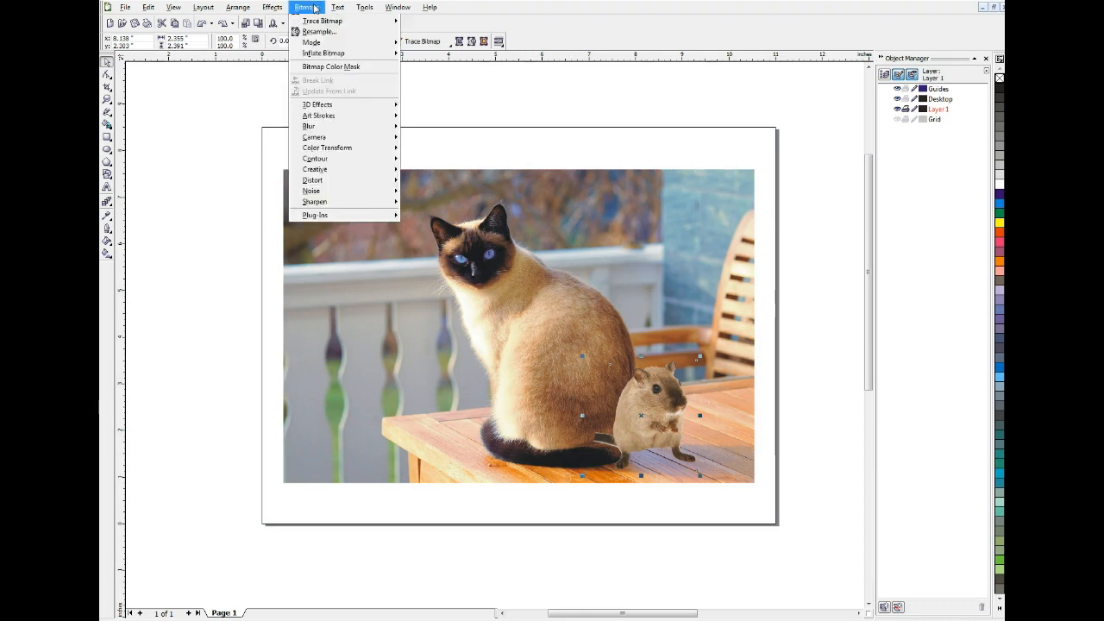
left_click(320, 19)
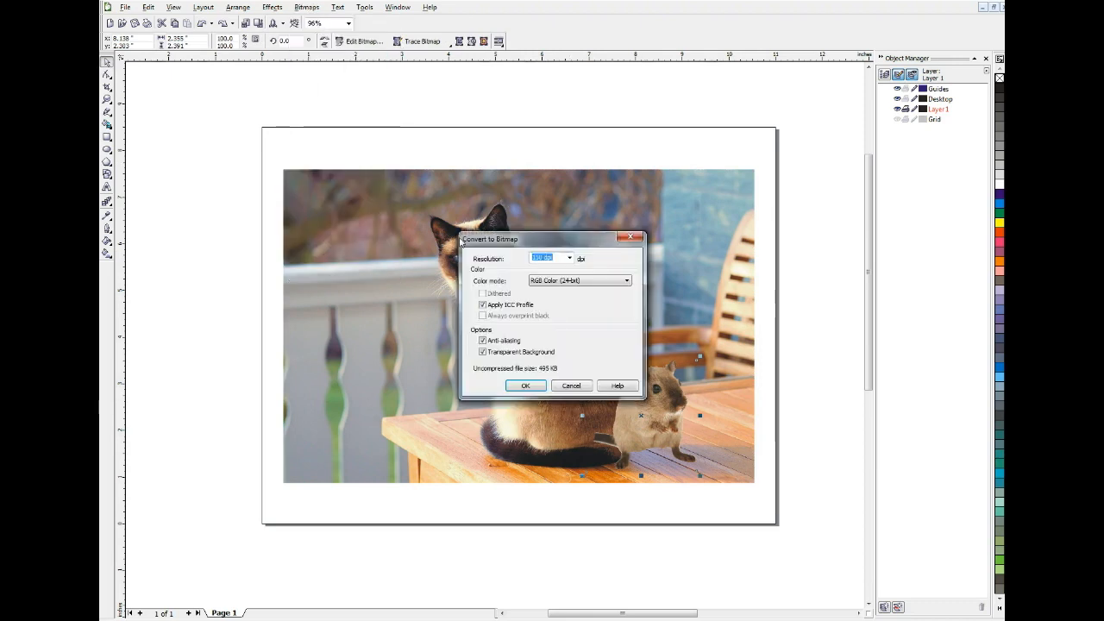
left_click(540, 391)
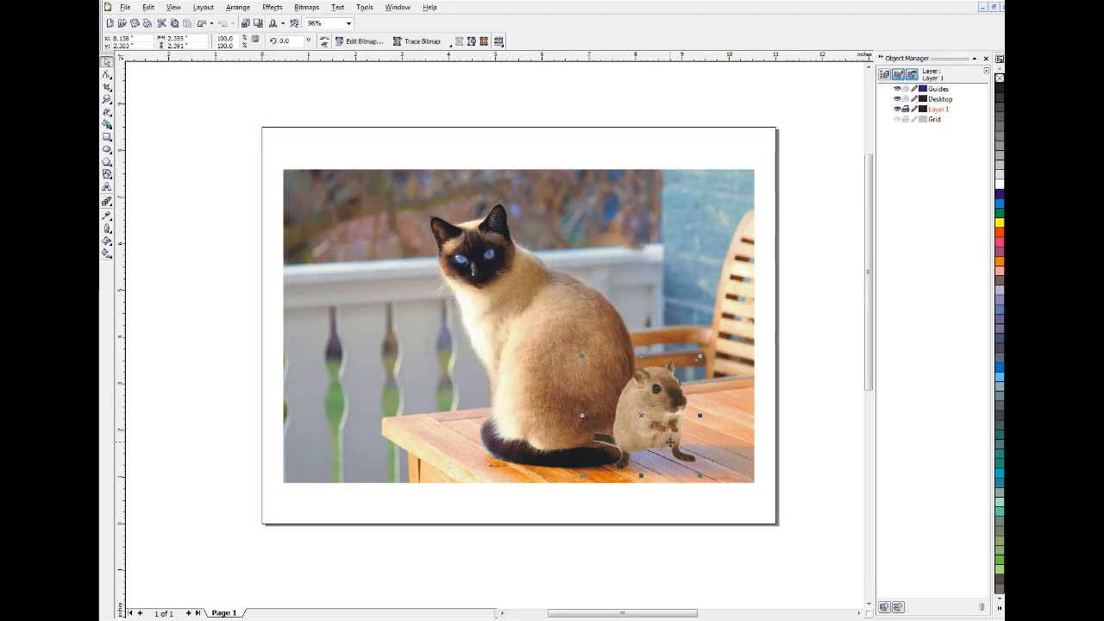
left_click_drag(663, 421, 675, 423)
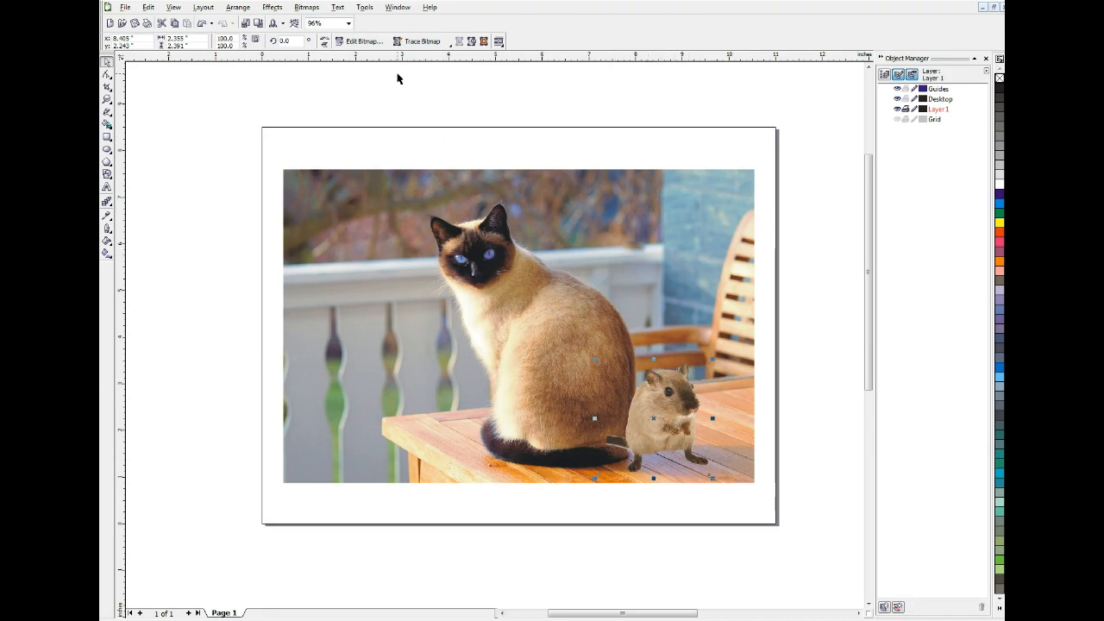
Open the gerbil bitmap in PHOTO-PAINT and create a mask from the gerbil object.
left_click(373, 42)
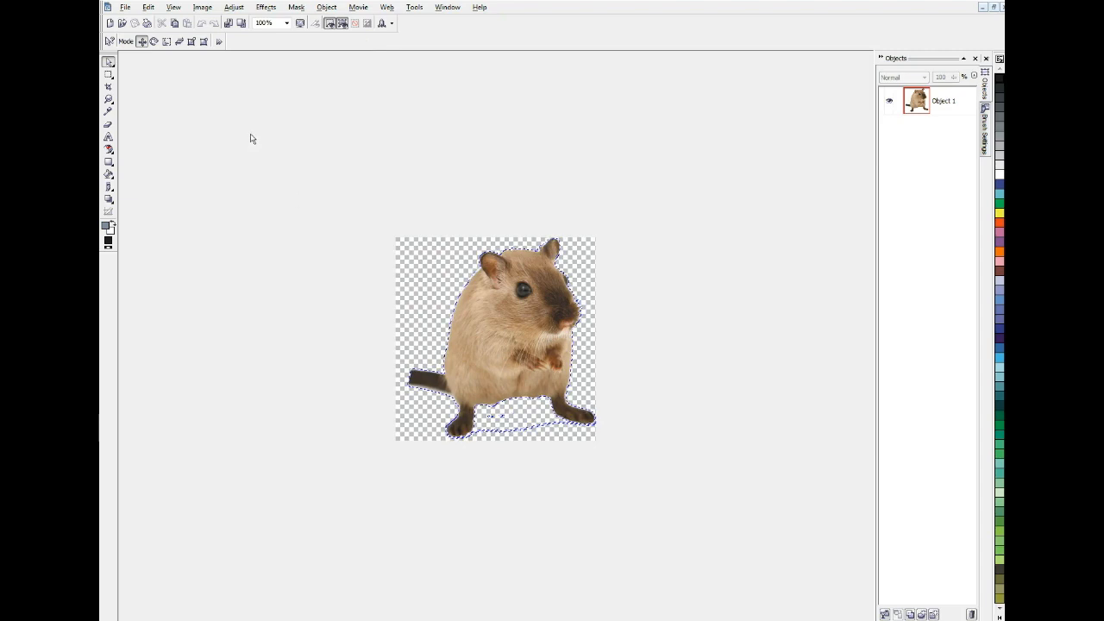
left_click(621, 106)
left_click(298, 7)
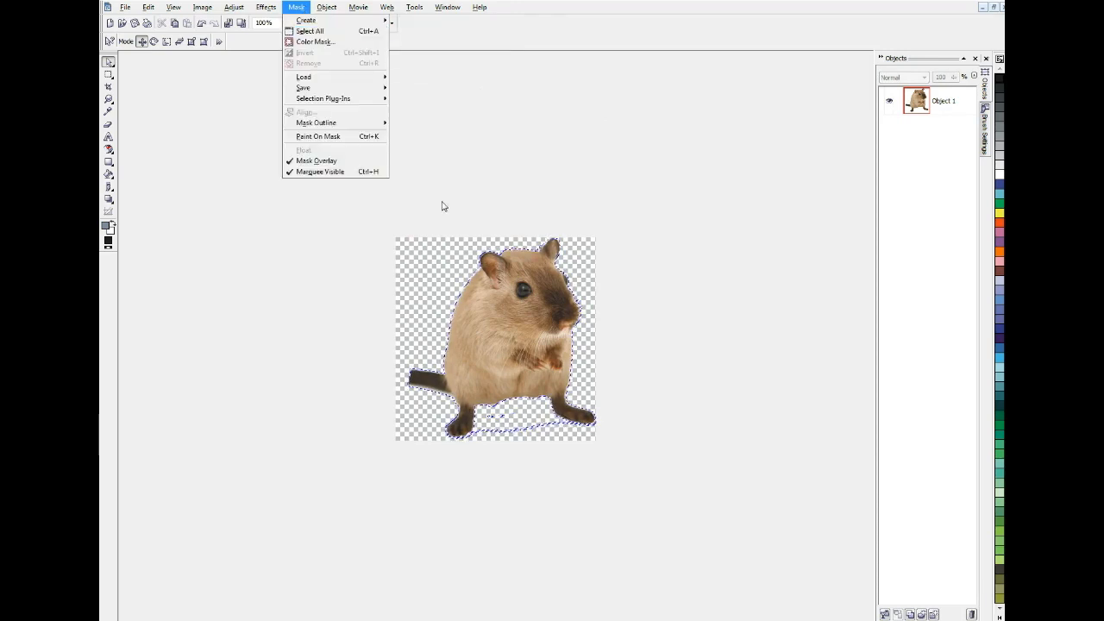
left_click(516, 310)
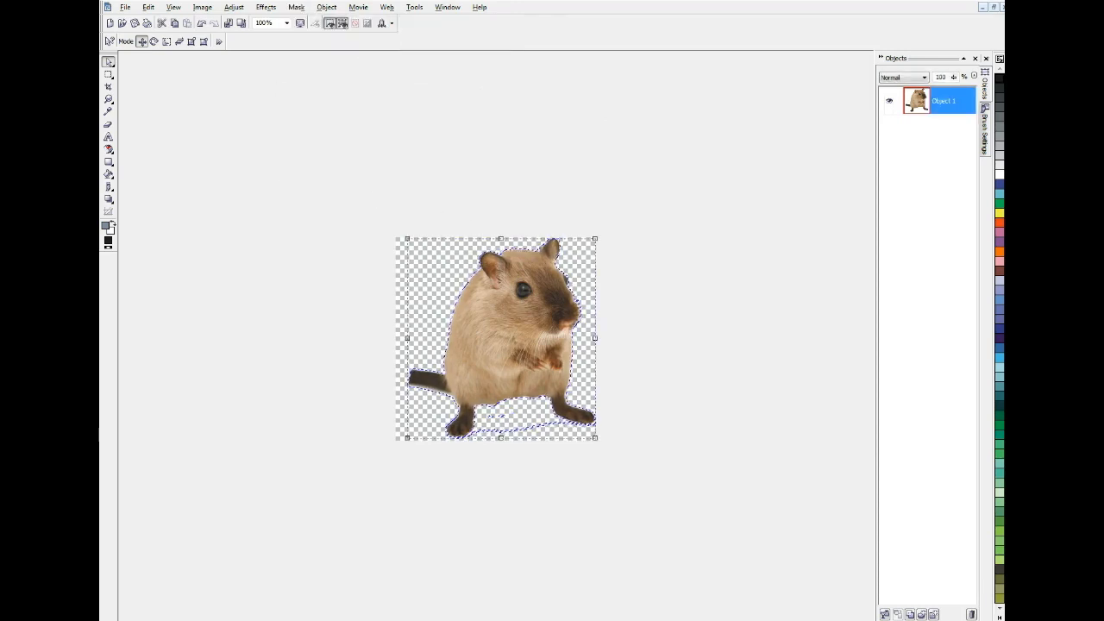
left_click(298, 8)
mouse_move(347, 22)
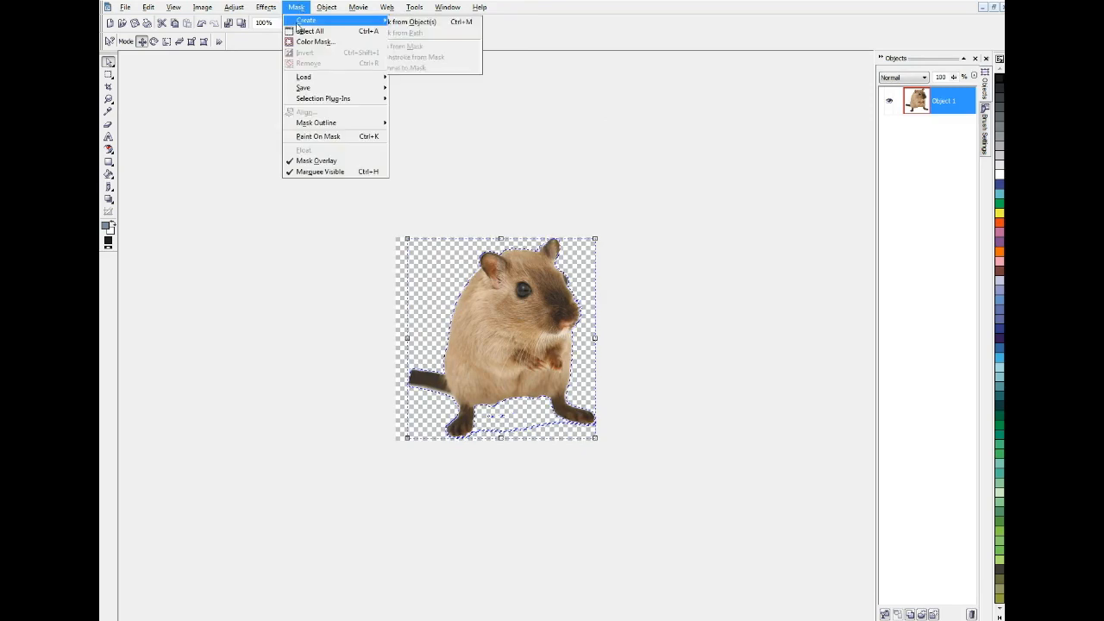
left_click(431, 21)
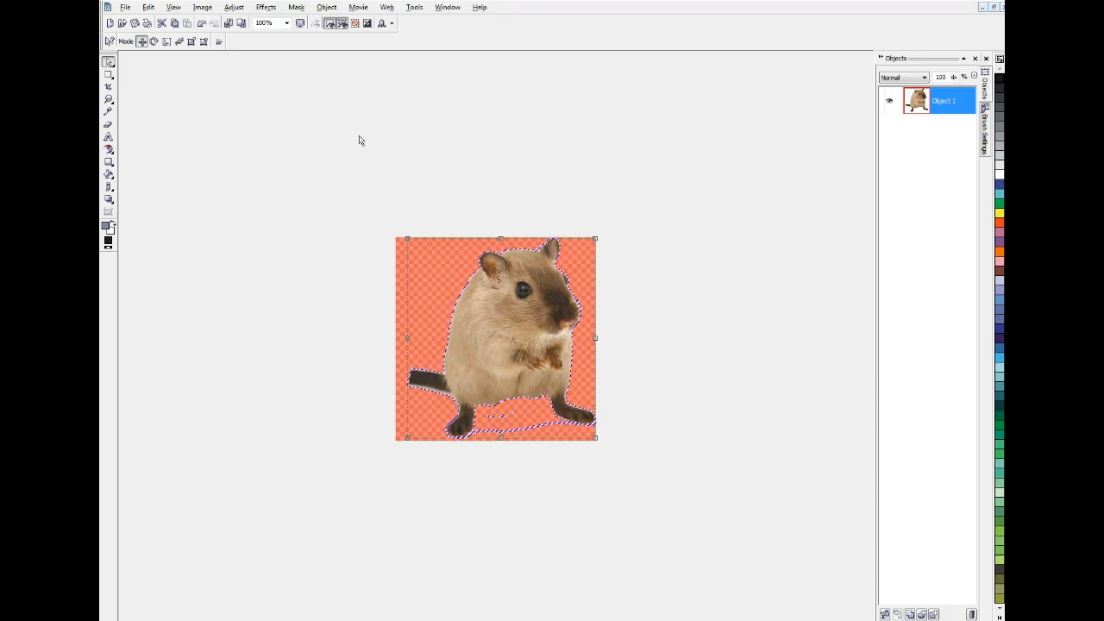
Feather the gerbil's mask outline with width 4, direction Inside and Linear edges, and invert the mask to trim the outer fringe.
left_click(297, 8)
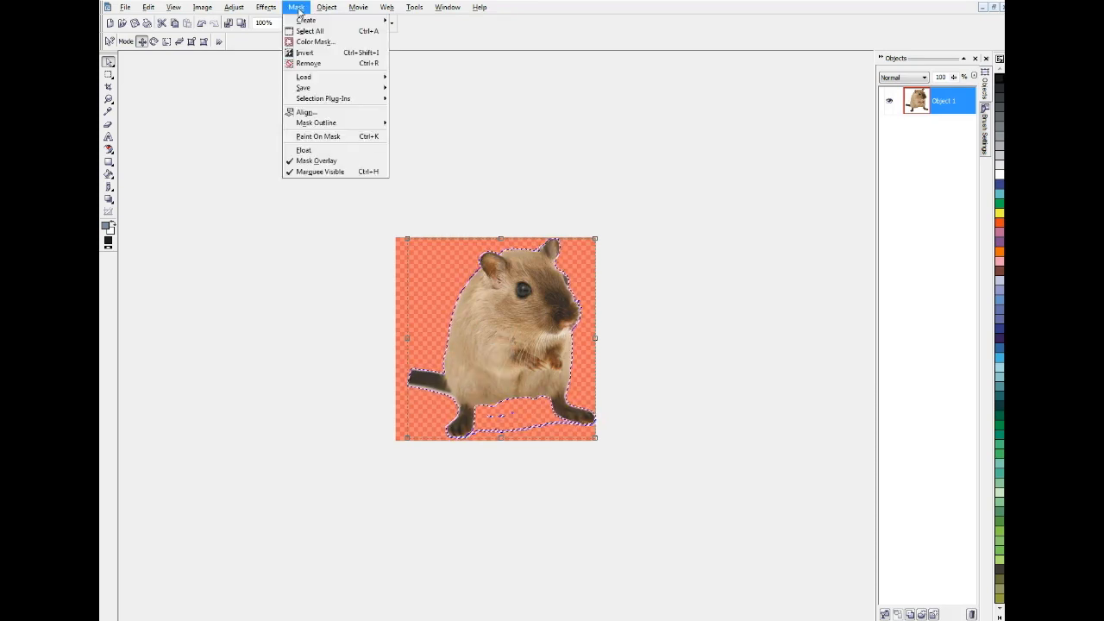
mouse_move(315, 123)
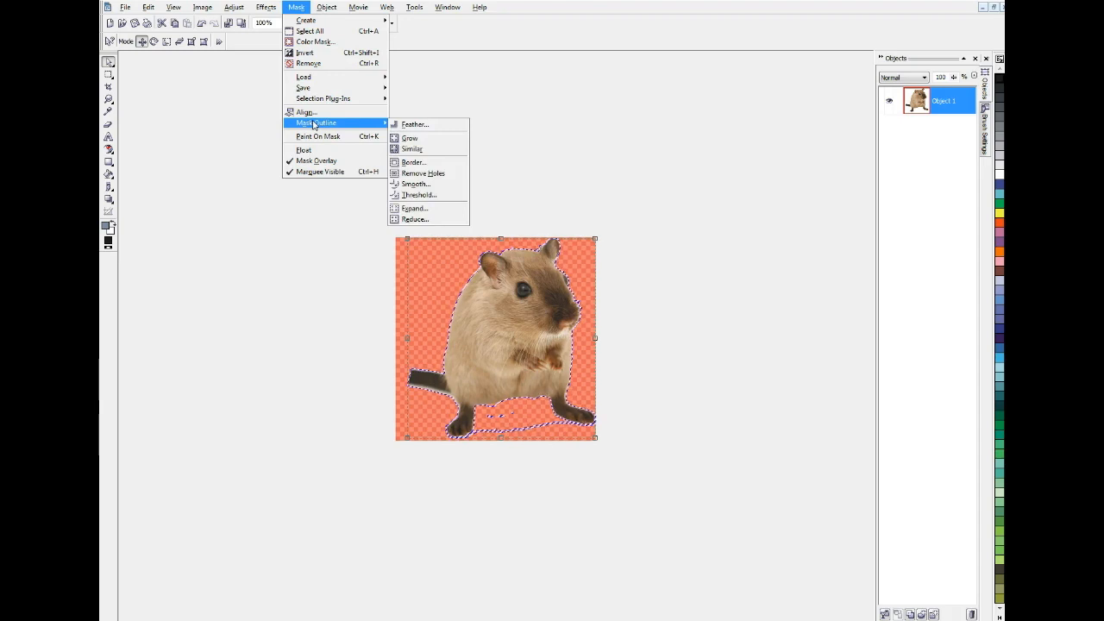
left_click(432, 127)
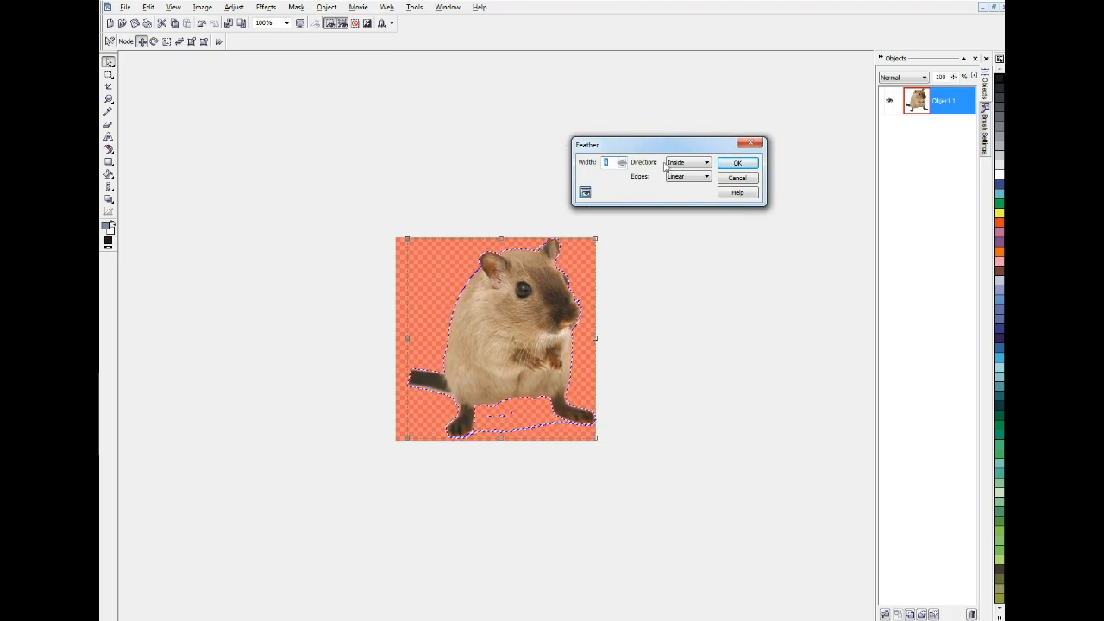
left_click(708, 164)
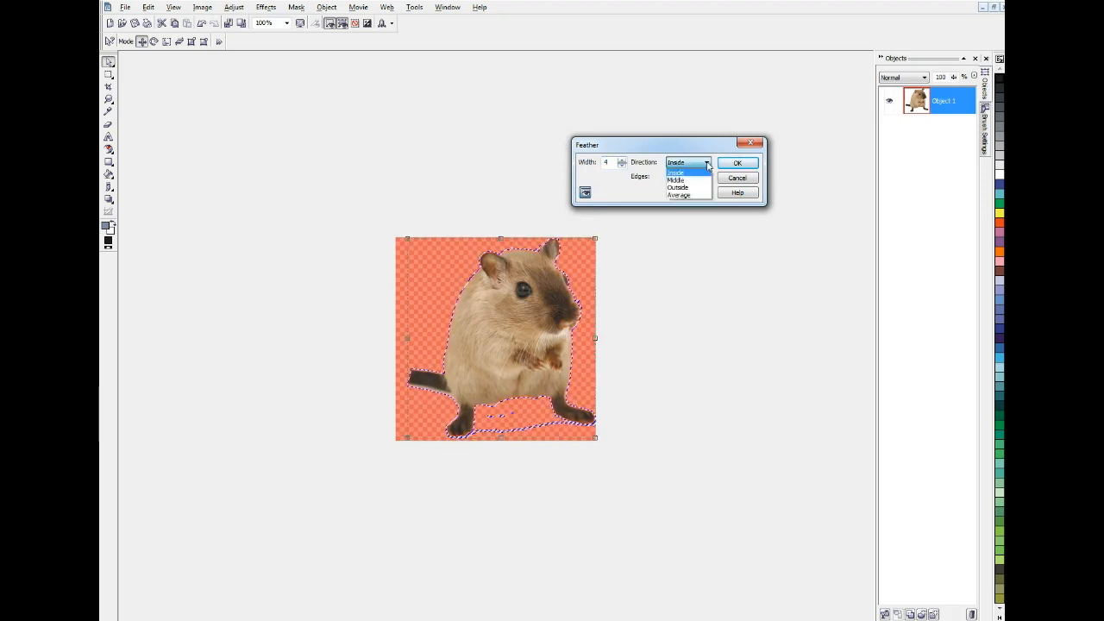
left_click(707, 164)
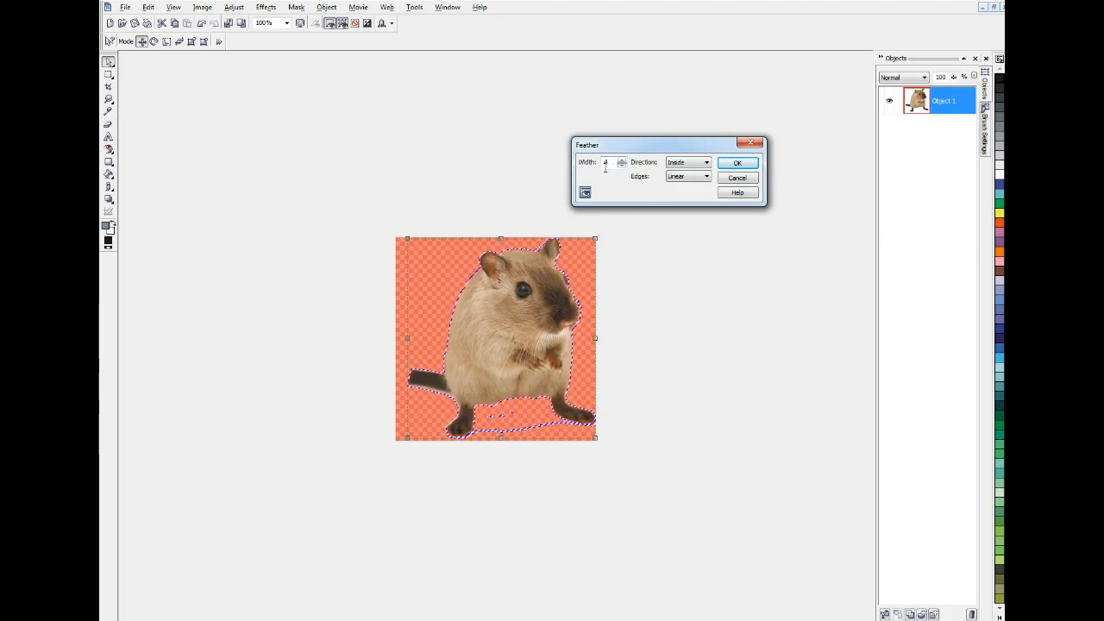
left_click(738, 164)
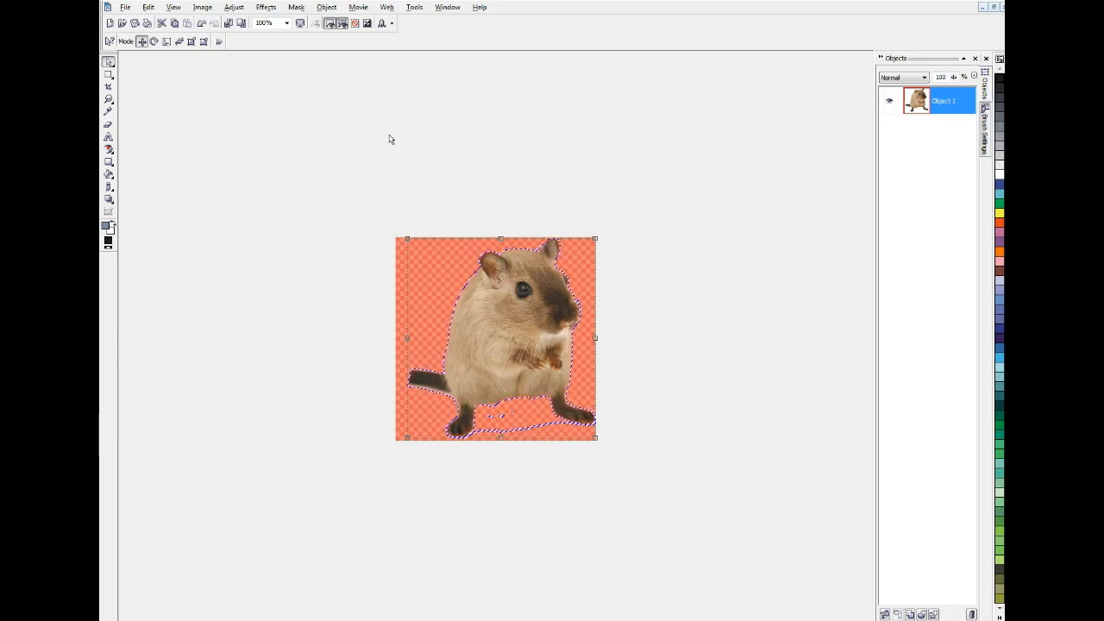
left_click(297, 7)
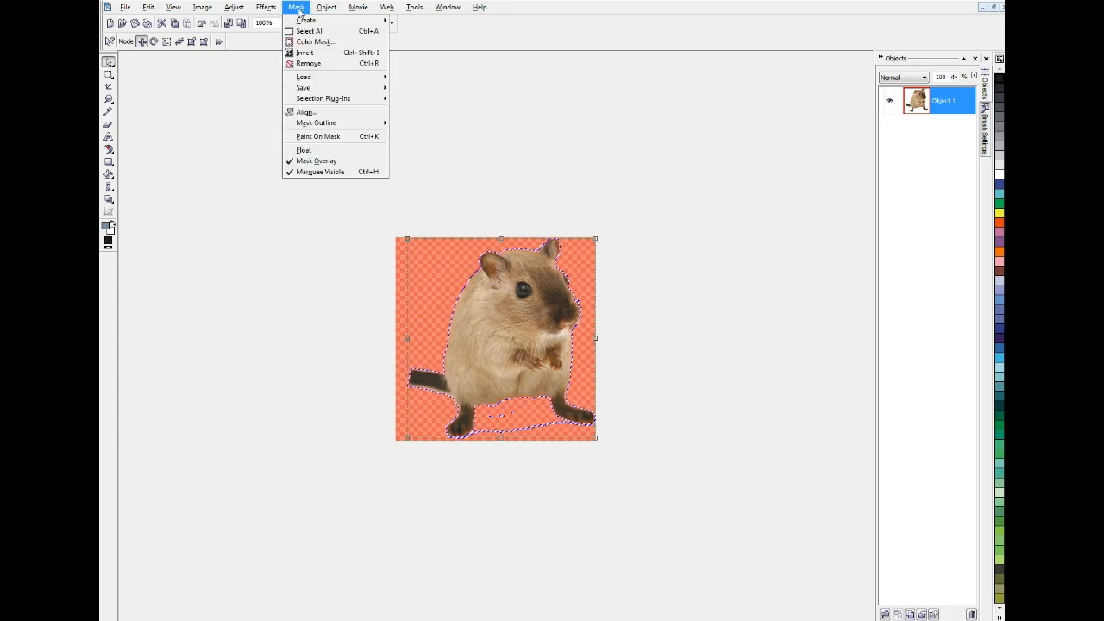
left_click(303, 57)
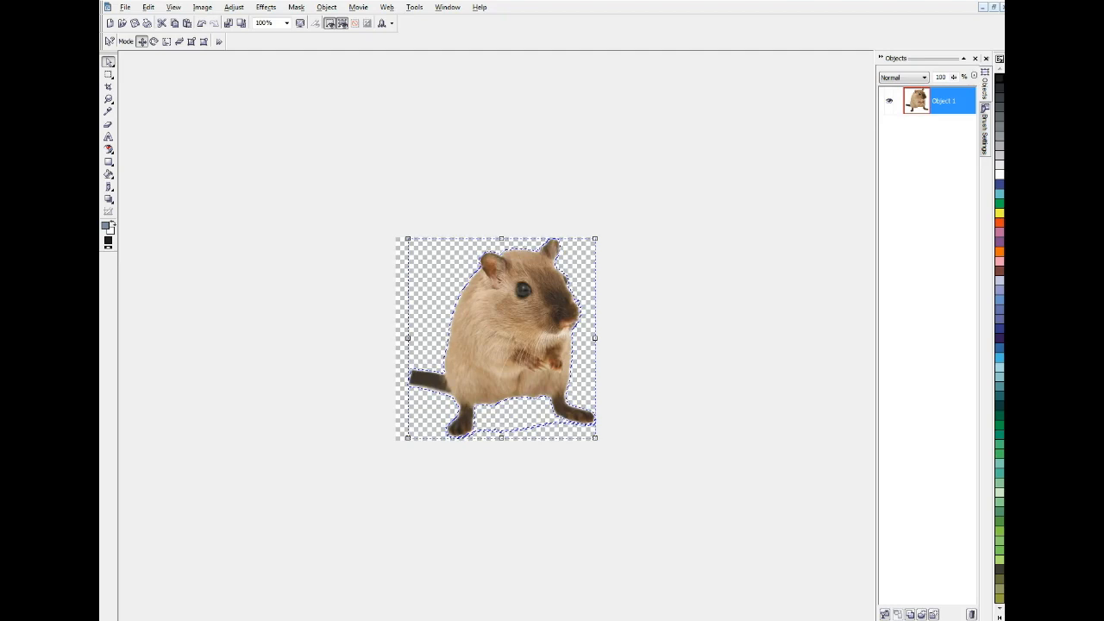
Exit PHOTO-PAINT without leaving contents on the clipboard, saving the changes to the gerbil bitmap in Graphic1.
left_click(999, 5)
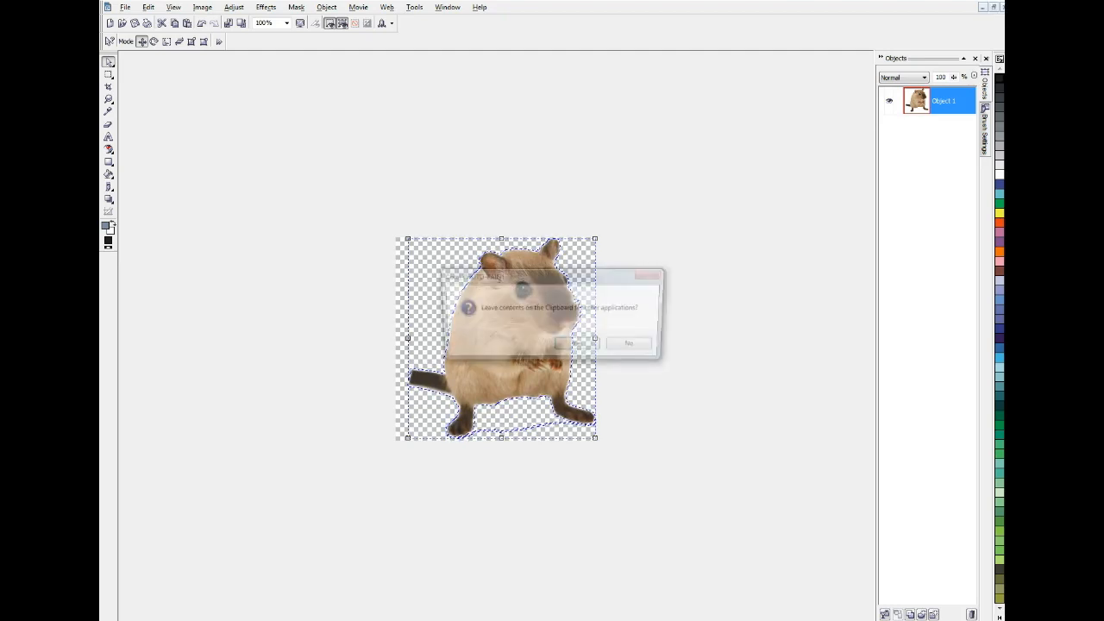
left_click(628, 347)
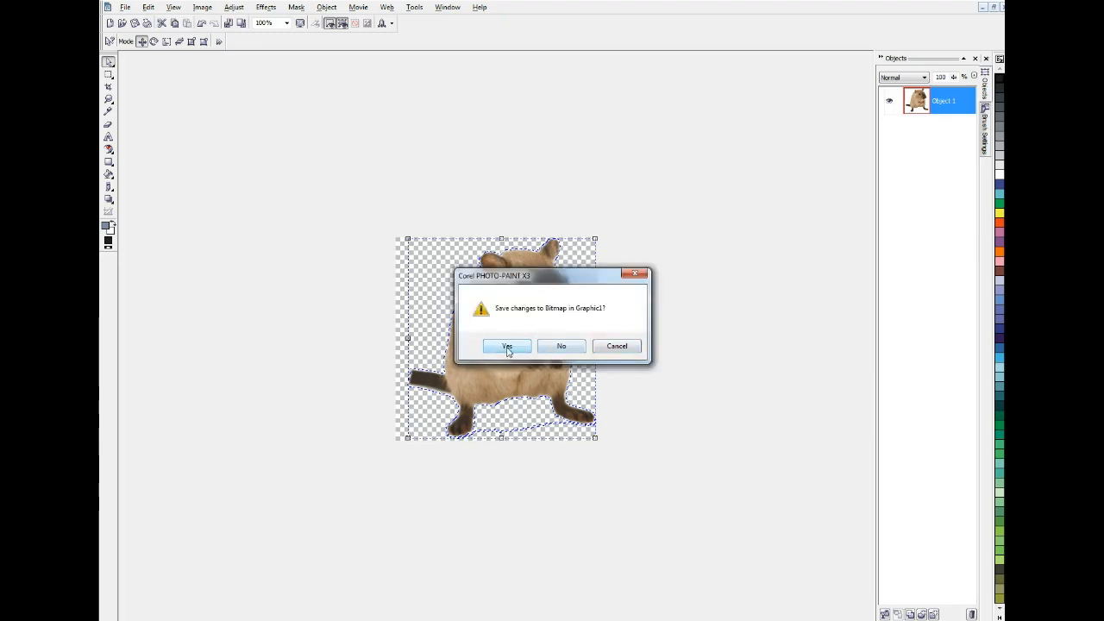
left_click(507, 347)
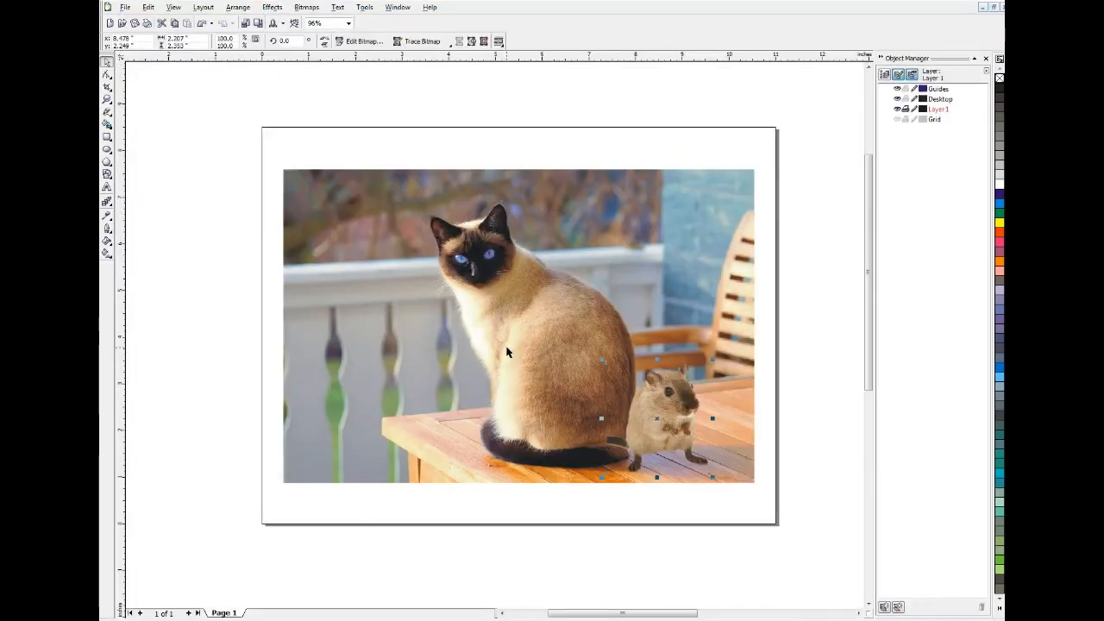
Scale the gerbil down to about 65% and place it on the table to the right of the cat.
left_click_drag(646, 420, 631, 417)
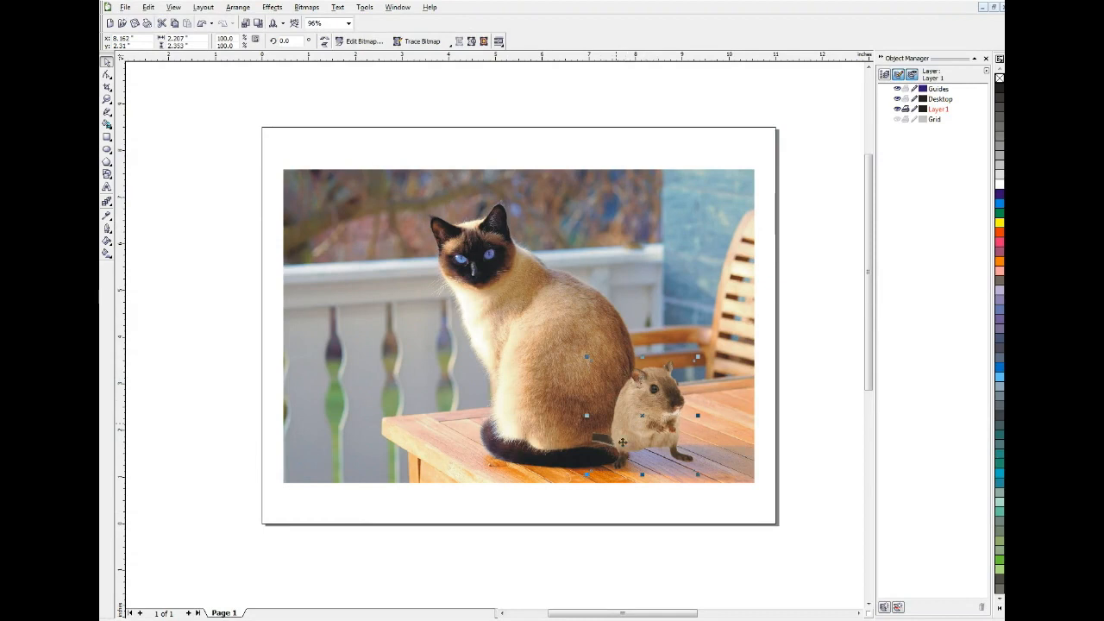
left_click(652, 501)
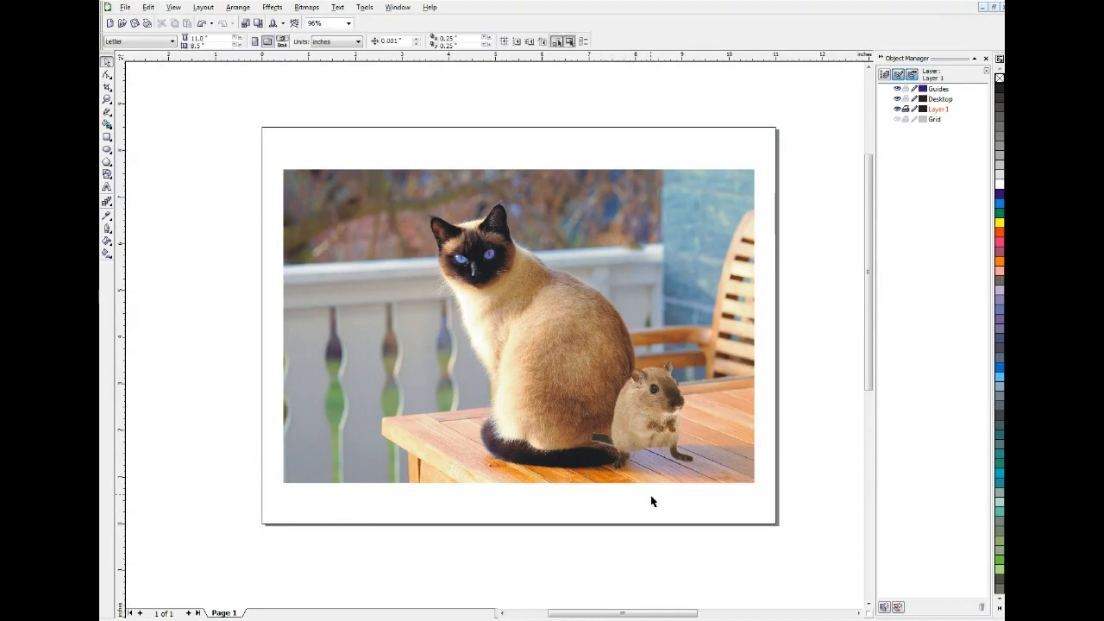
left_click(645, 420)
left_click_drag(682, 408, 633, 395)
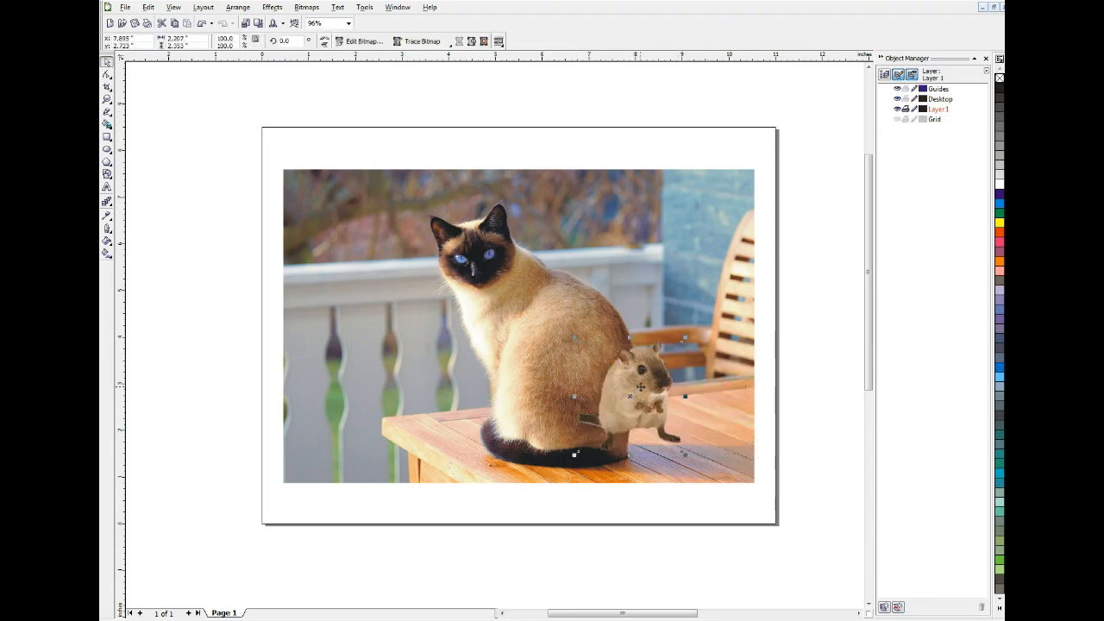
left_click_drag(682, 343, 650, 377)
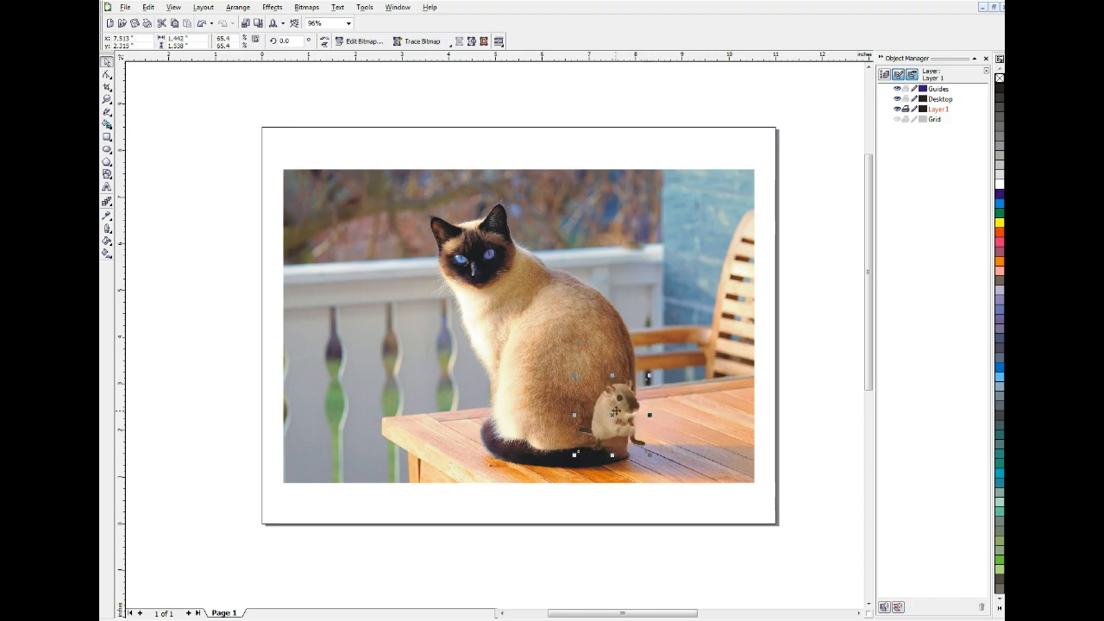
left_click_drag(607, 404, 694, 389)
Paste a copy of the cat photo over the original and crop it with the Shape tool to about 1.8 by 3.5 inches around the cat's hindquarters.
left_click(555, 322)
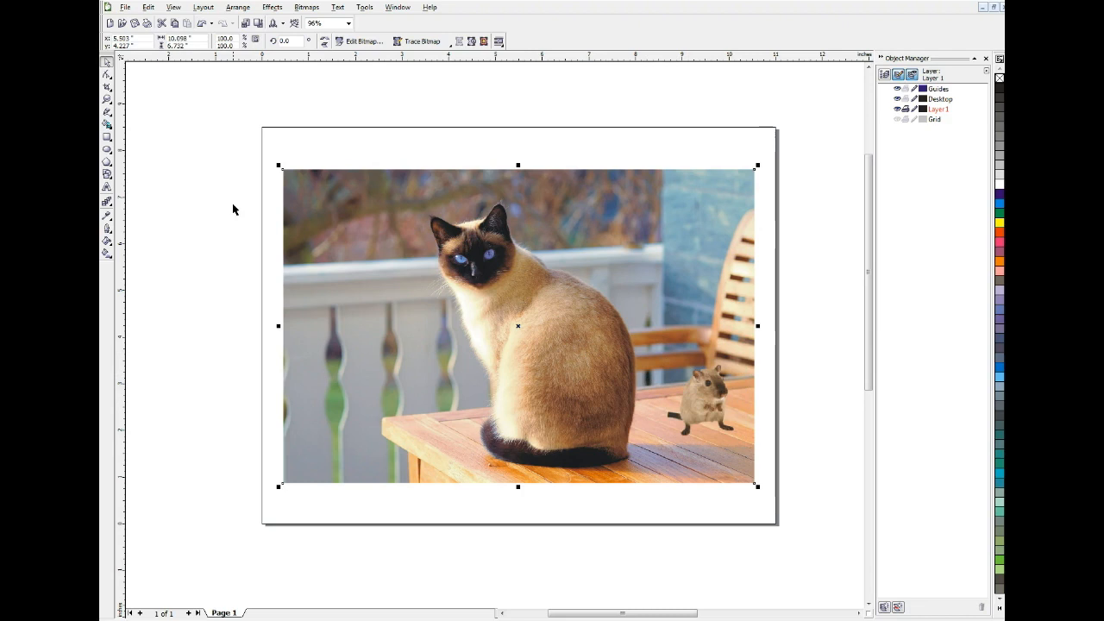
left_click(187, 24)
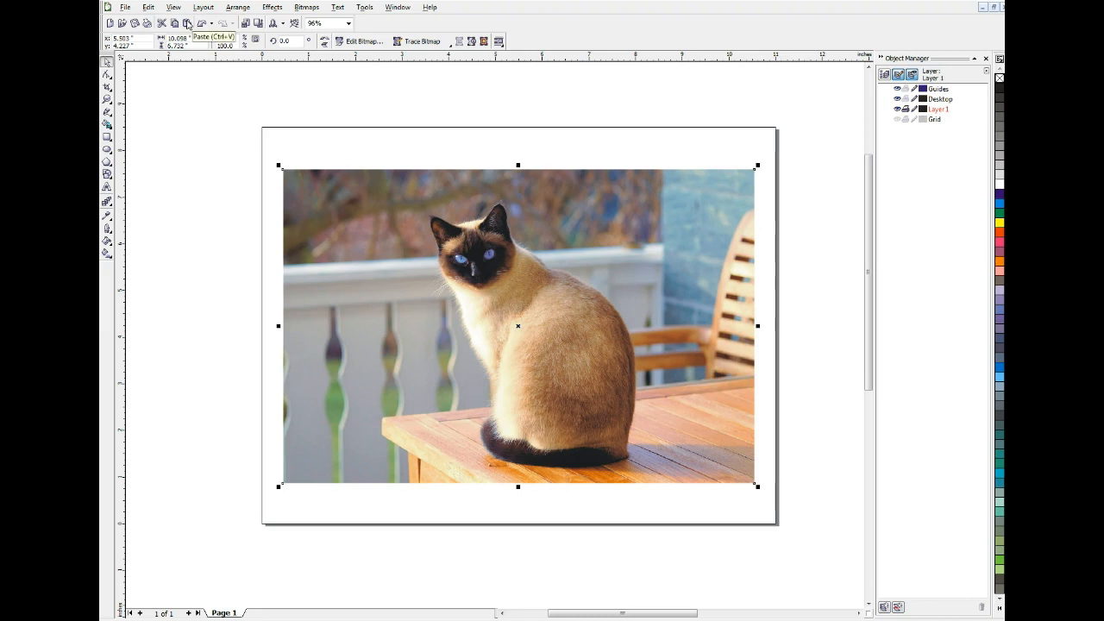
left_click(107, 75)
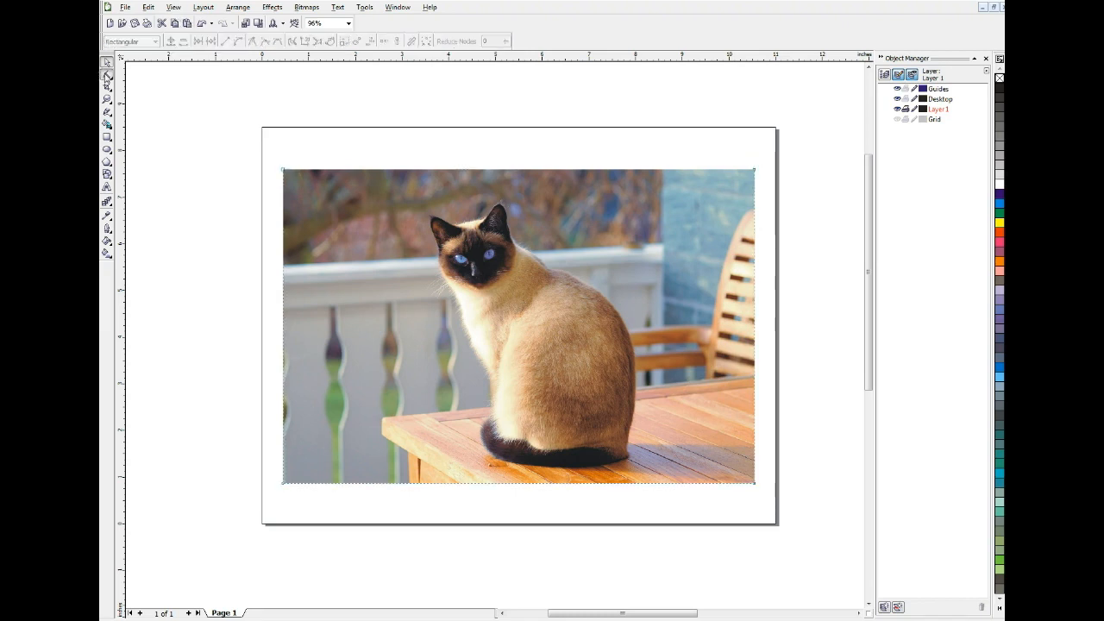
left_click_drag(283, 170, 313, 186)
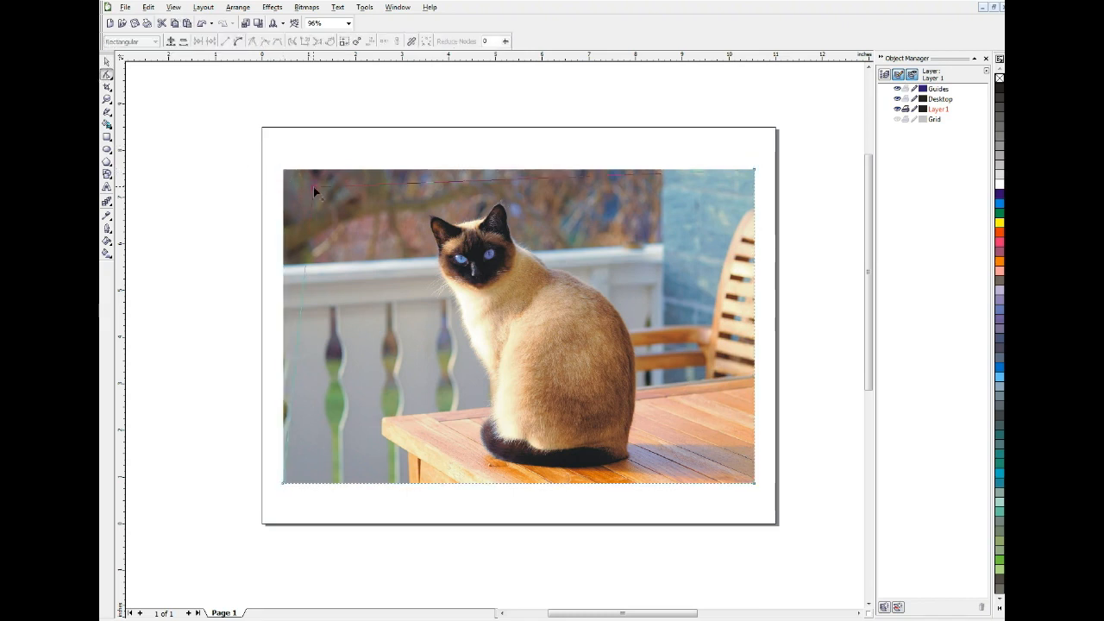
left_click_drag(545, 285, 559, 303)
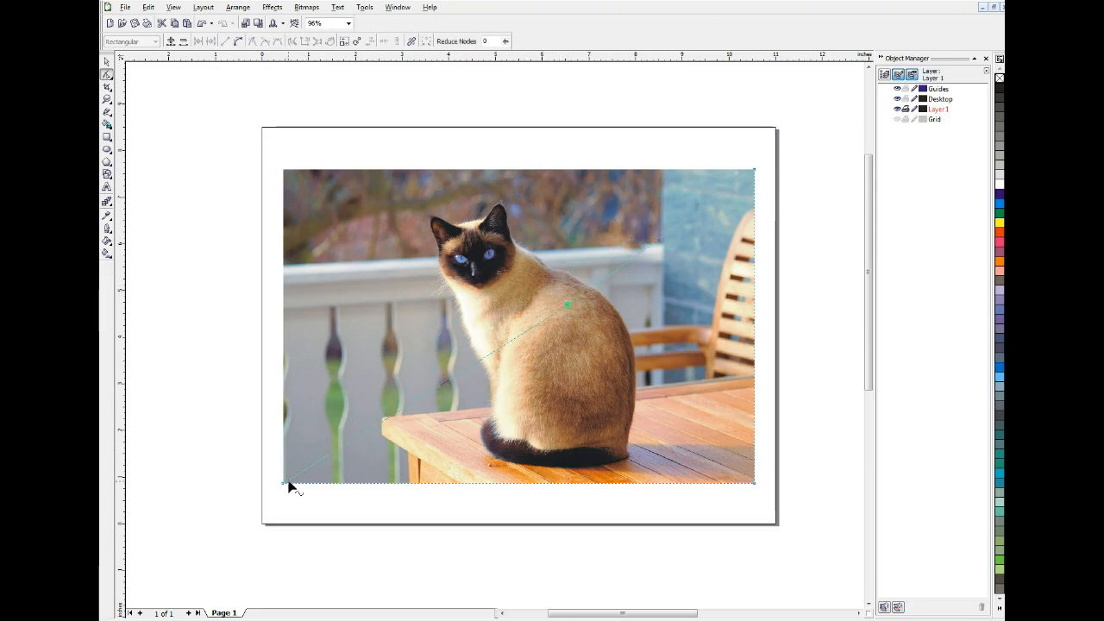
left_click_drag(324, 481, 561, 448)
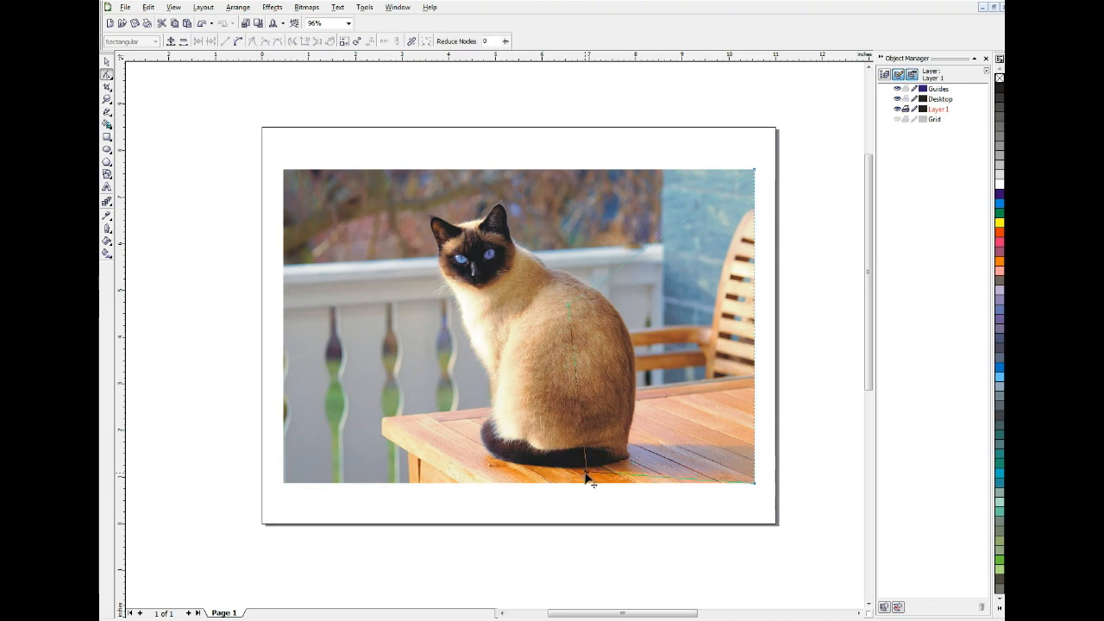
left_click_drag(756, 486, 658, 470)
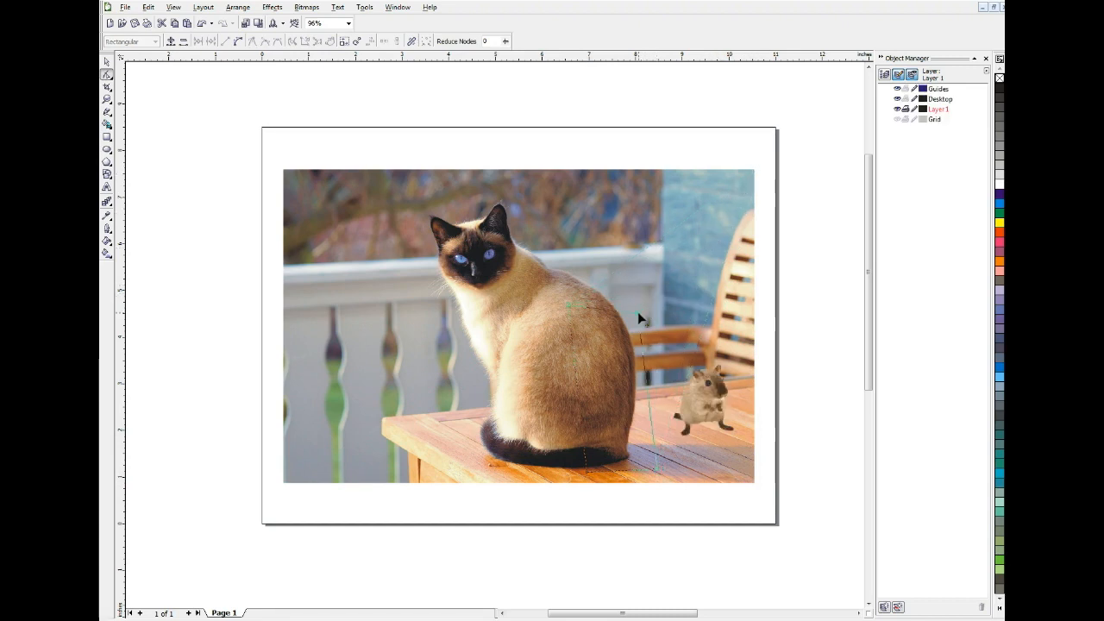
left_click_drag(640, 309, 574, 312)
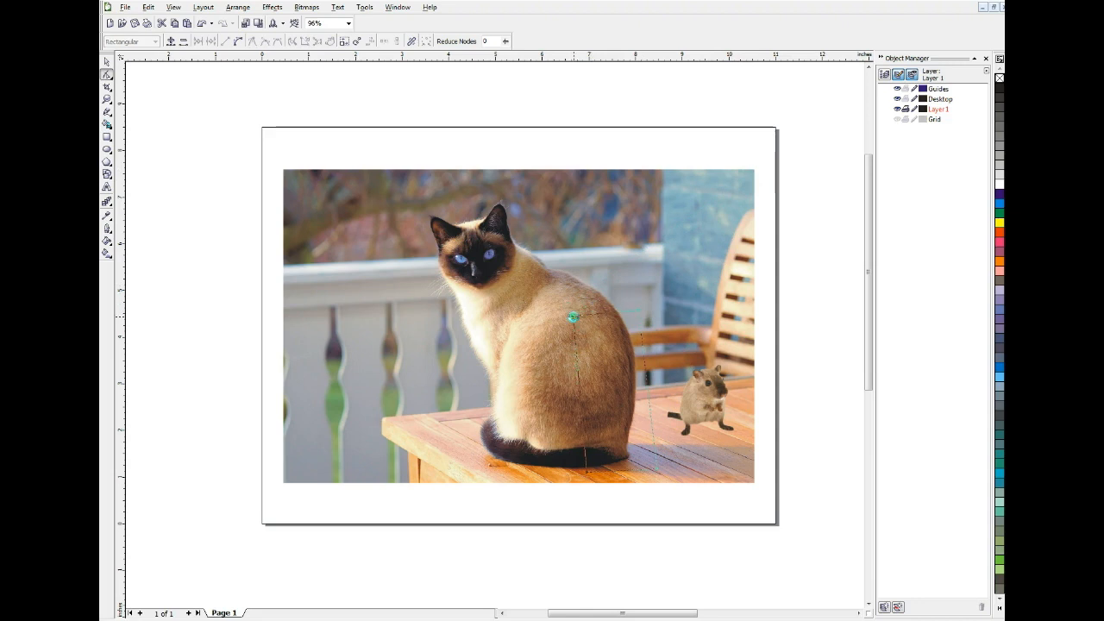
Move the cropped piece of the cat photo over the railing to the left of the cat.
left_click(107, 62)
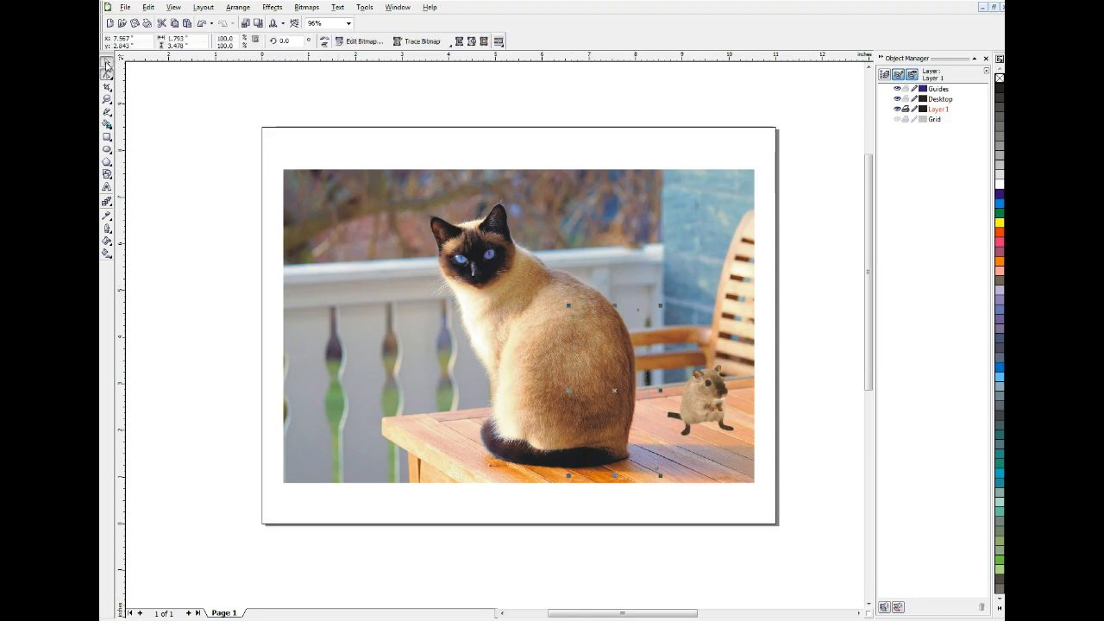
left_click_drag(621, 390, 413, 378)
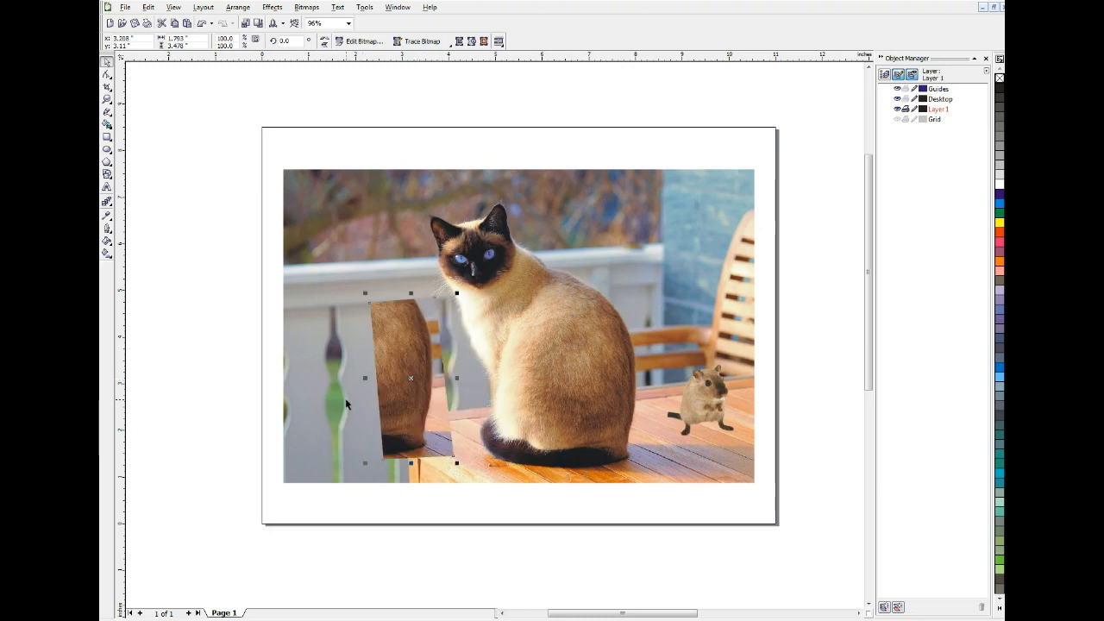
Undo the cropped cat piece's last move and convert it to a 150 dpi, 24-bit RGB bitmap with a transparent background.
key("ctrl+z")
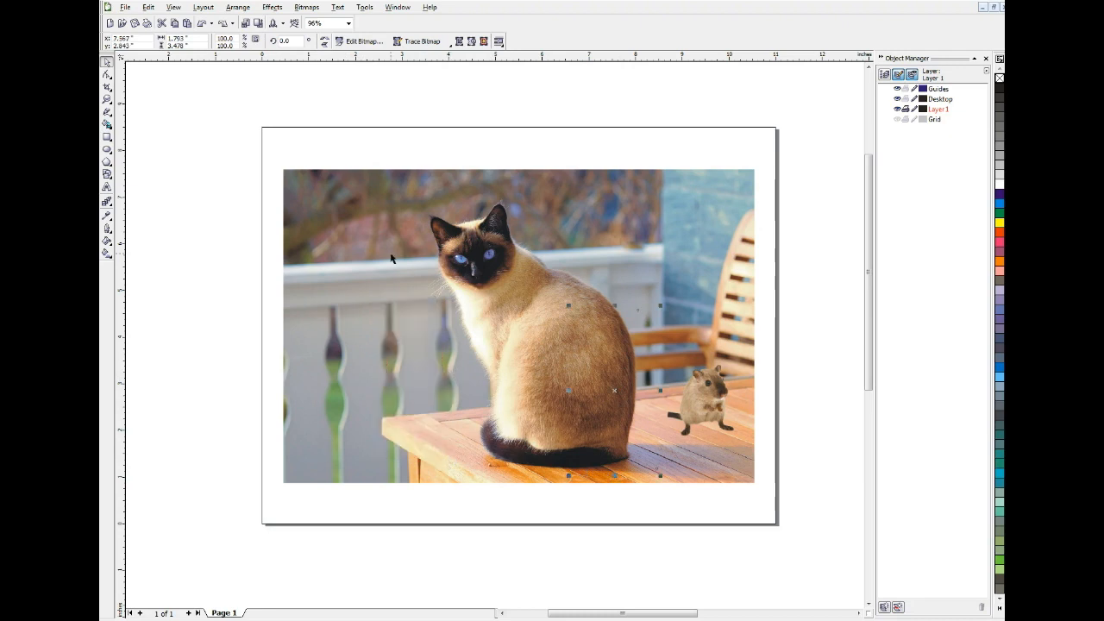
left_click(308, 6)
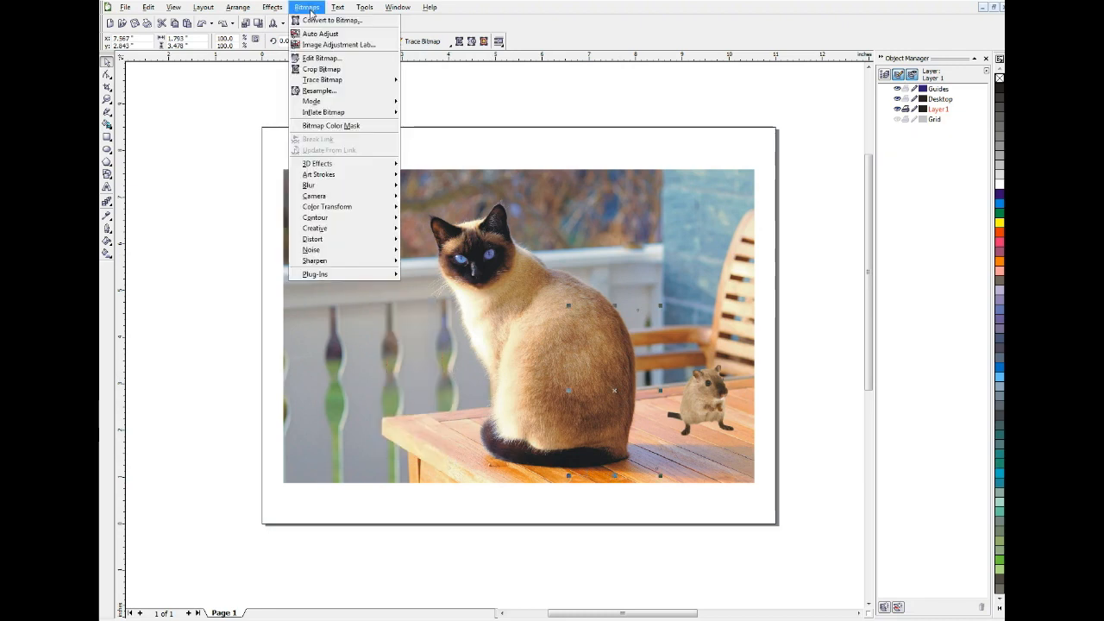
left_click(312, 20)
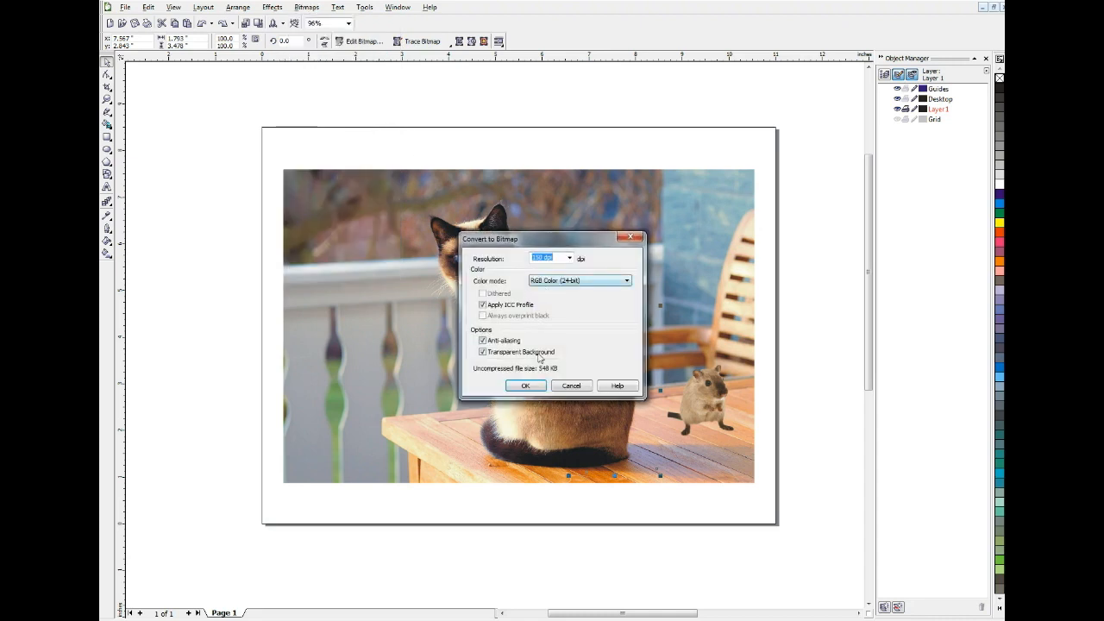
left_click(530, 388)
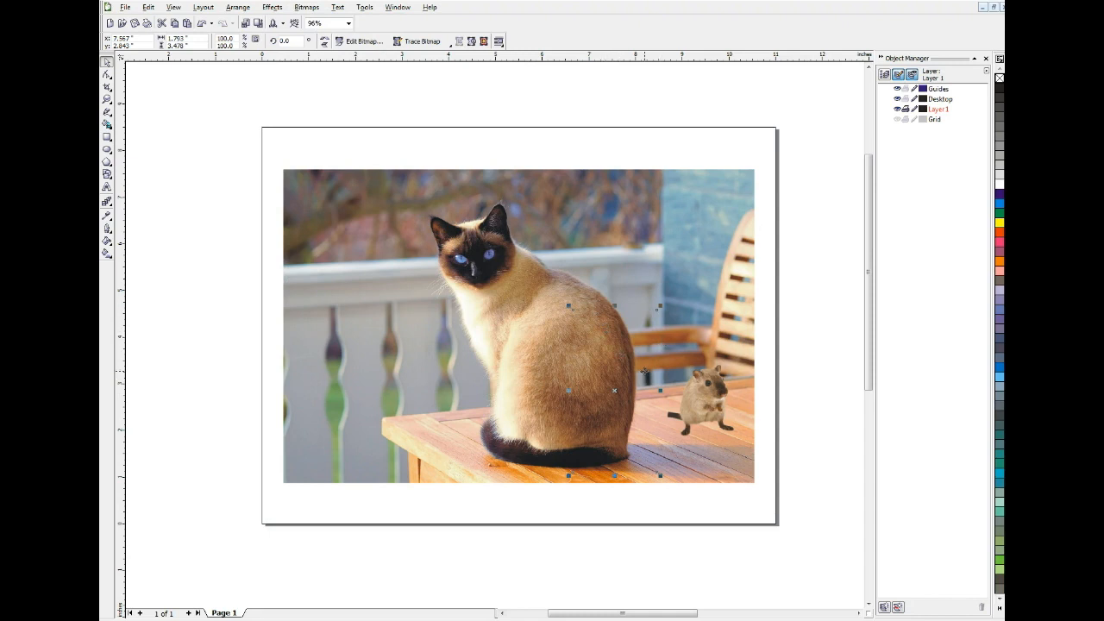
Open the converted cat piece in Corel PHOTO-PAINT for bitmap editing.
left_click(368, 42)
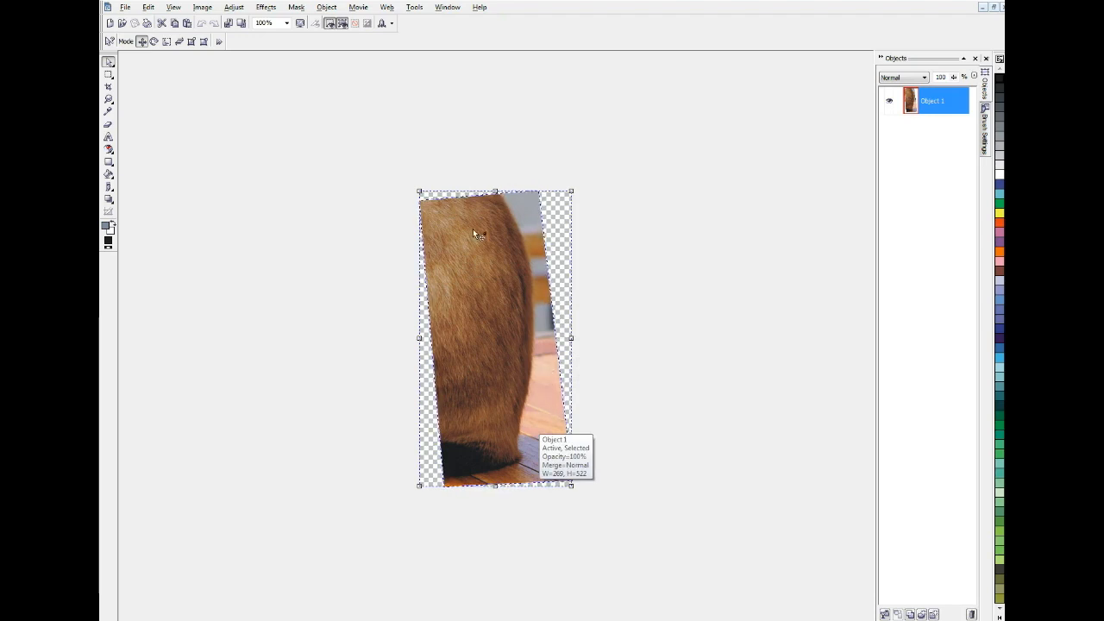
left_click(199, 8)
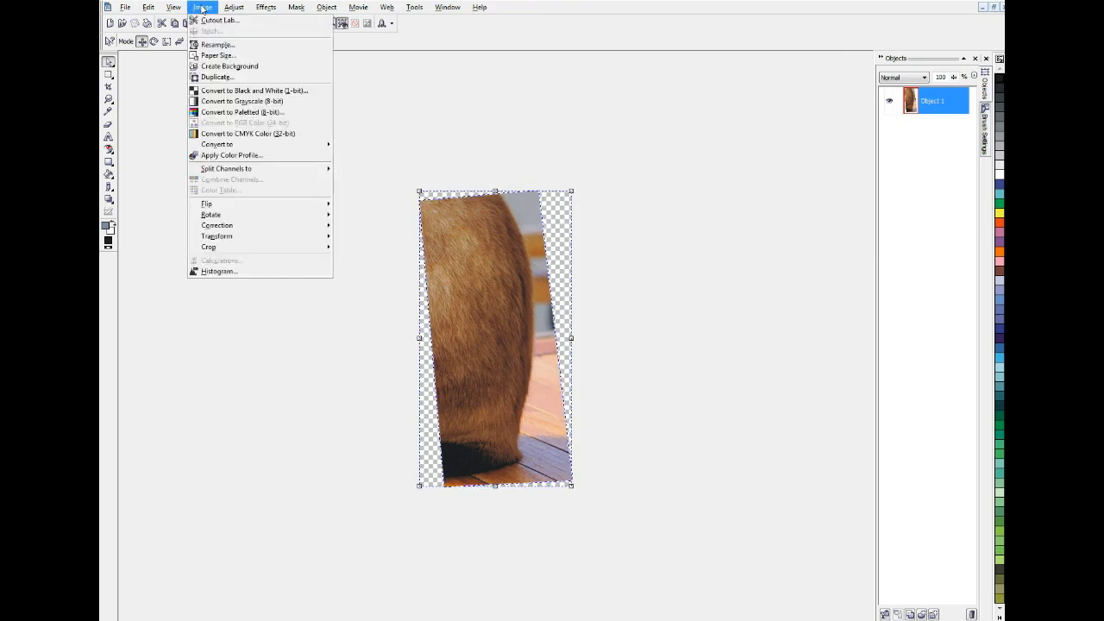
left_click(208, 21)
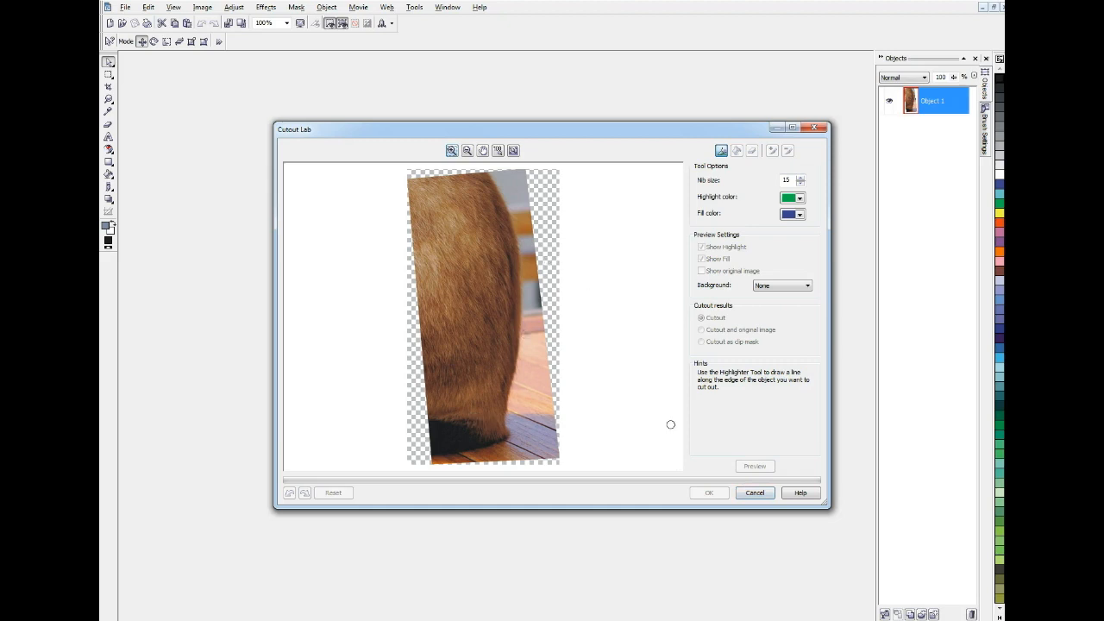
left_click(754, 493)
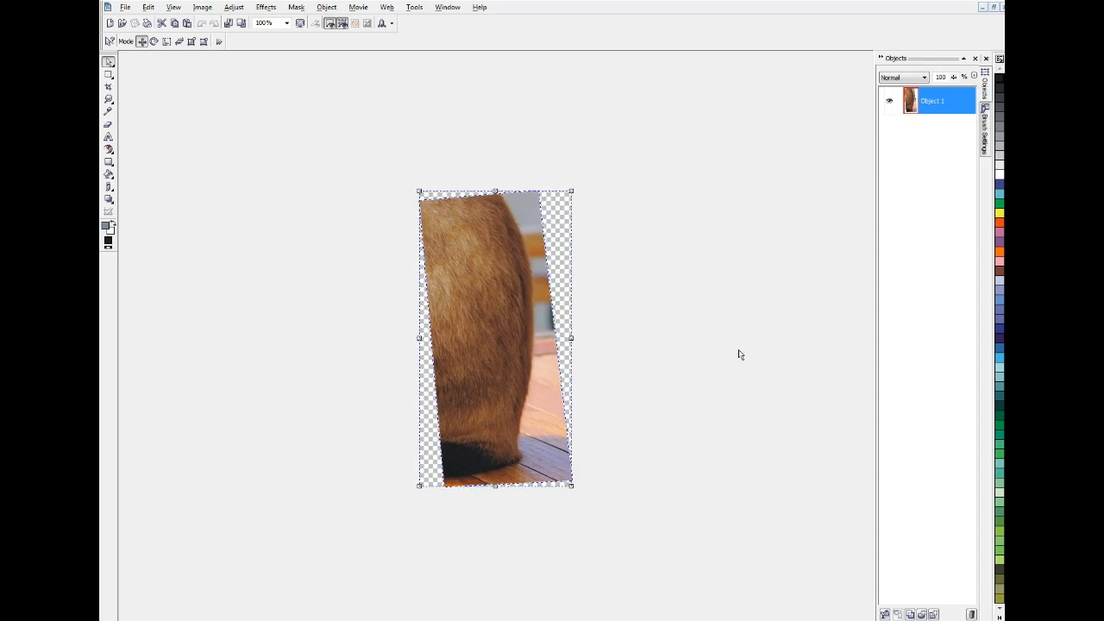
Try to mask the lower chair slat beside the cat with the Magic Wand Mask tool at tolerance 20.
left_click(110, 76)
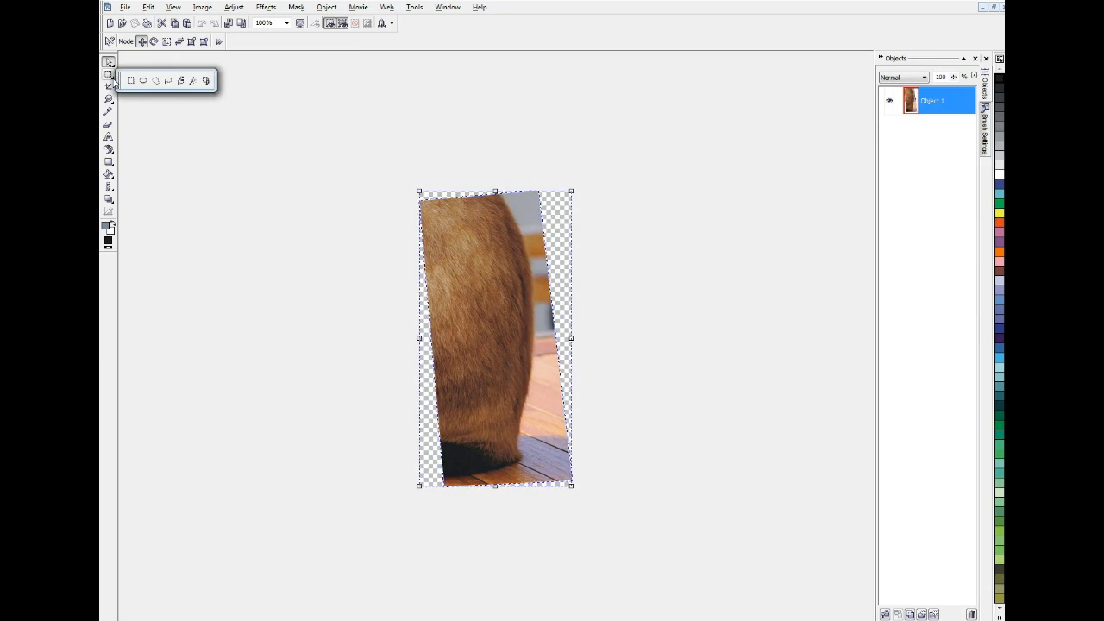
left_click(193, 80)
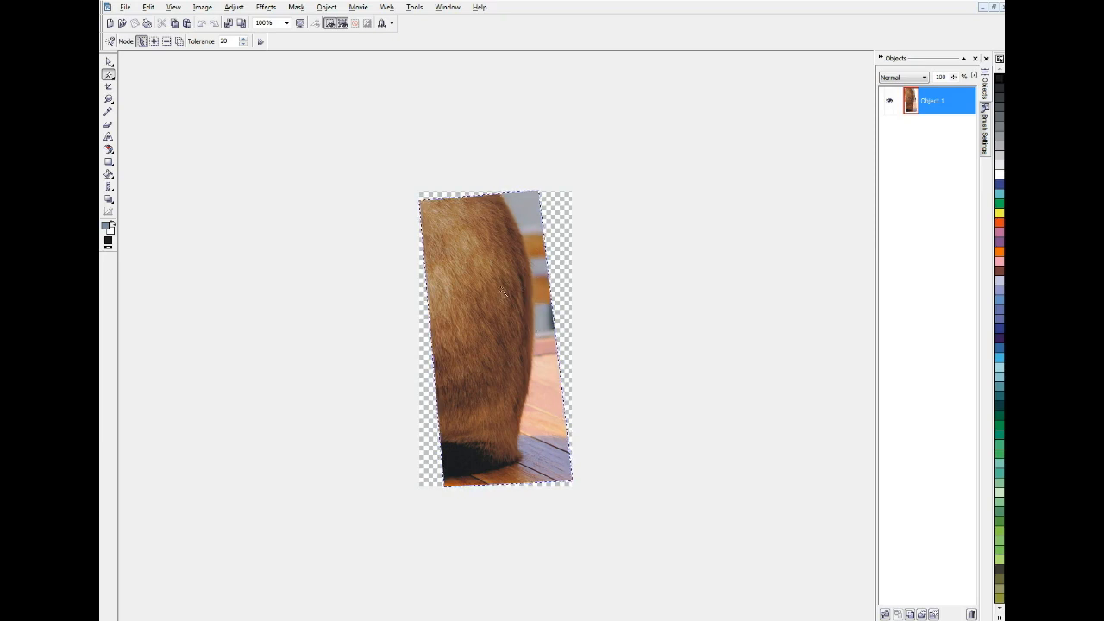
left_click(542, 294)
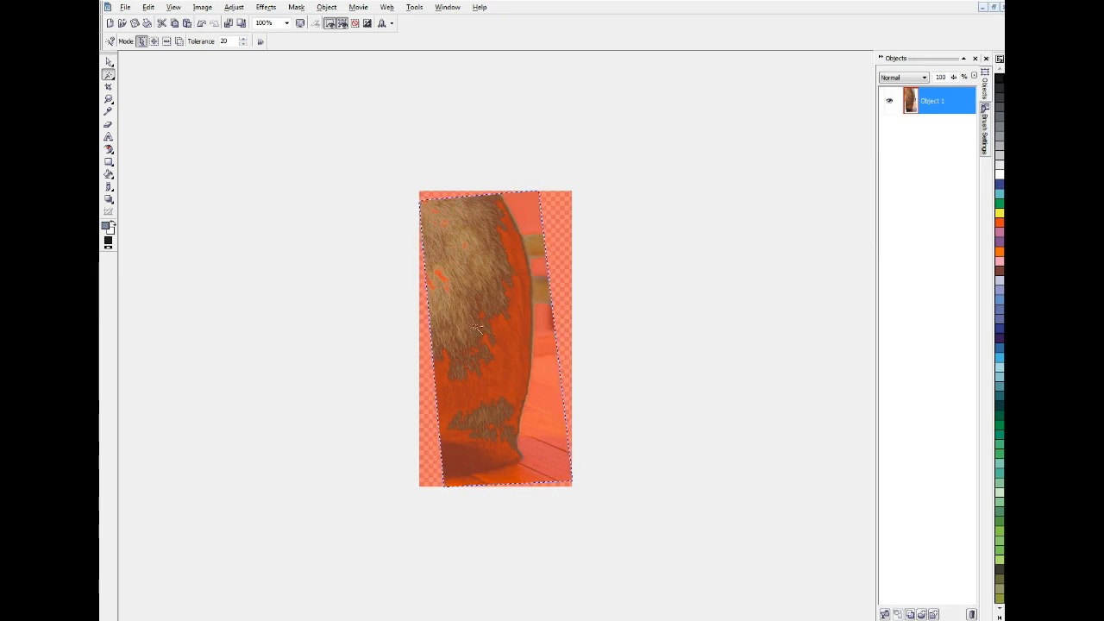
key("ctrl+z")
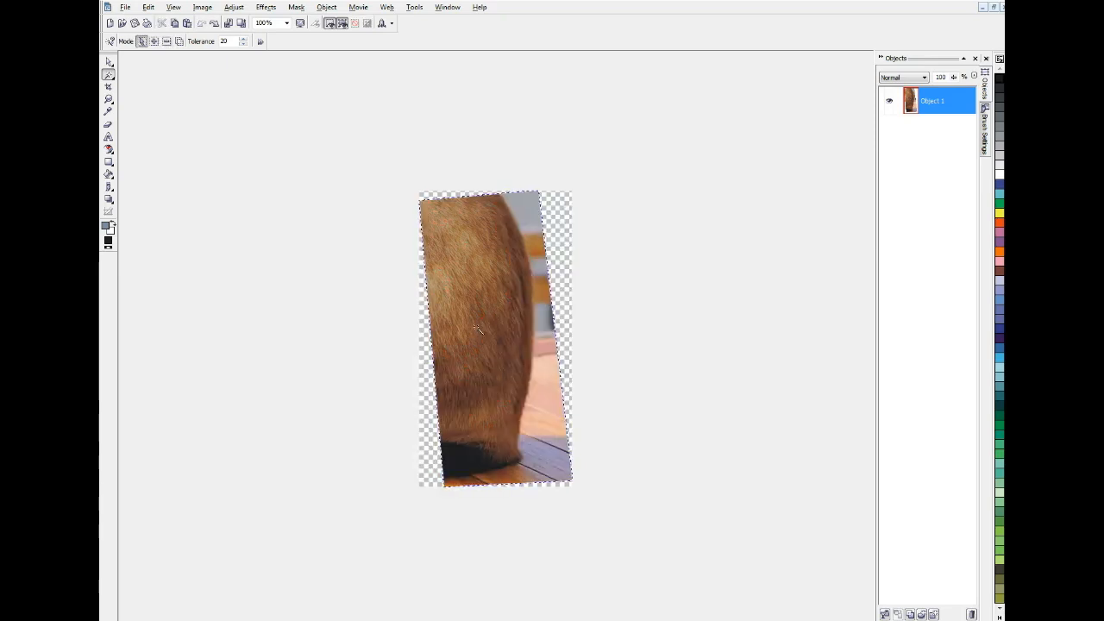
Try to mask the upper chair slat beside the cat with the Magic Wand Mask at tolerance 5.
double_click(224, 41)
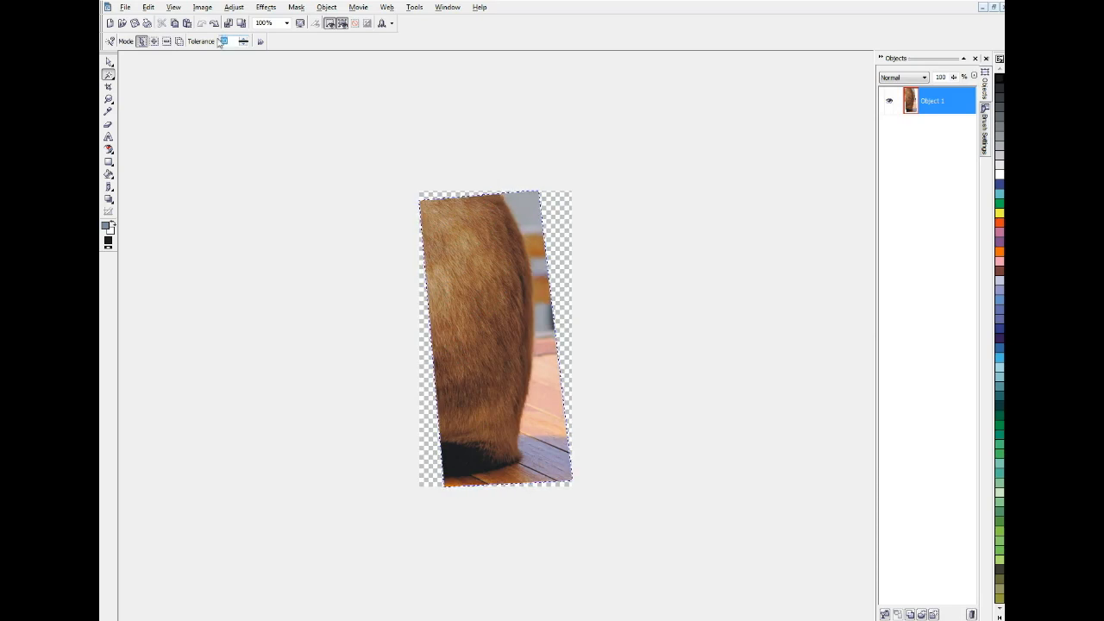
type("5")
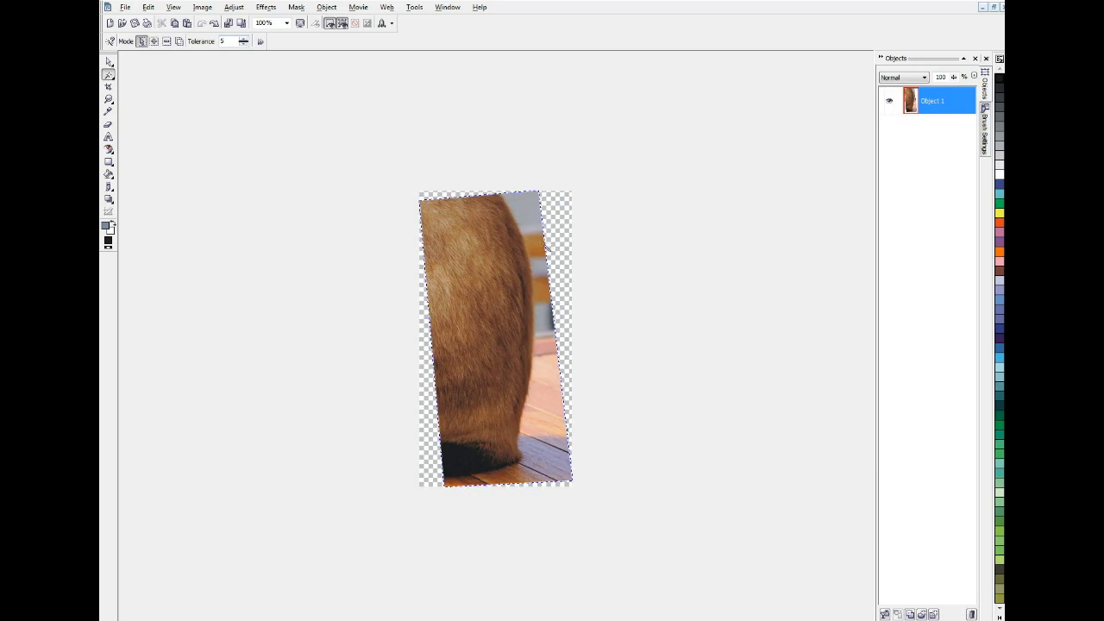
left_click(533, 247)
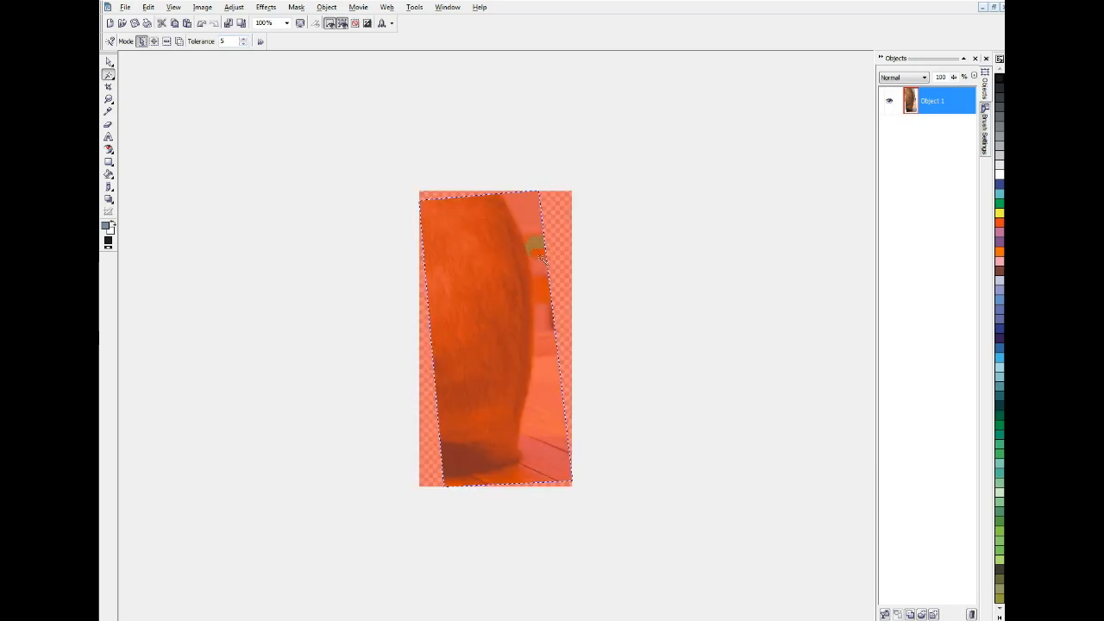
key("ctrl+z")
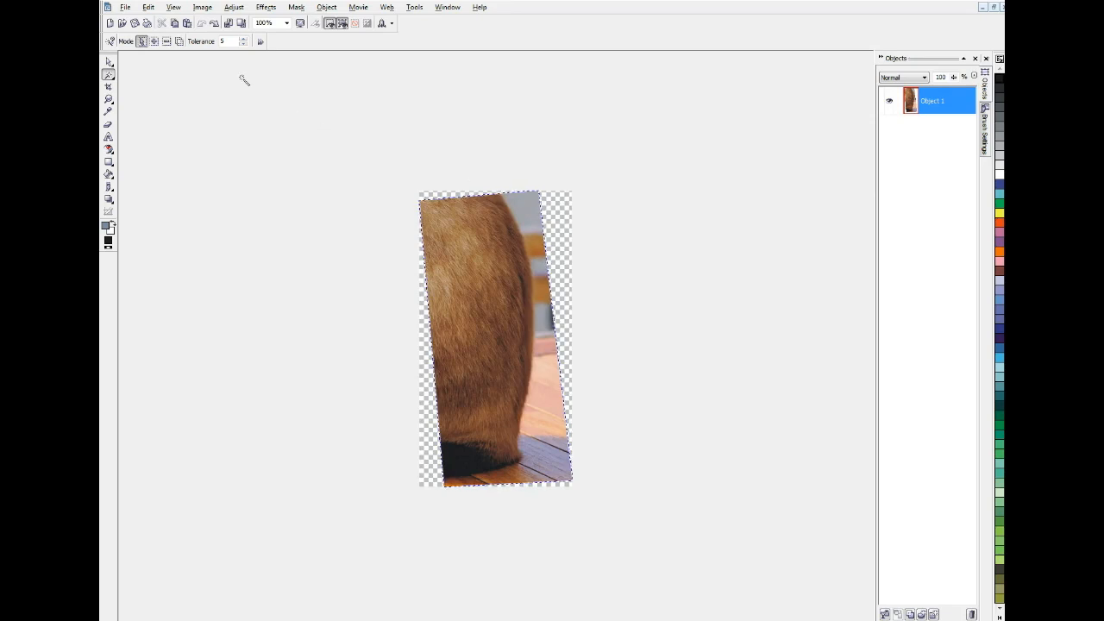
Set the Magic Wand tolerance to 9, mask the upper chair slat beside the cat and cut it out.
left_click(244, 39)
left_click(244, 39)
left_click(244, 39)
left_click(244, 39)
left_click(533, 247)
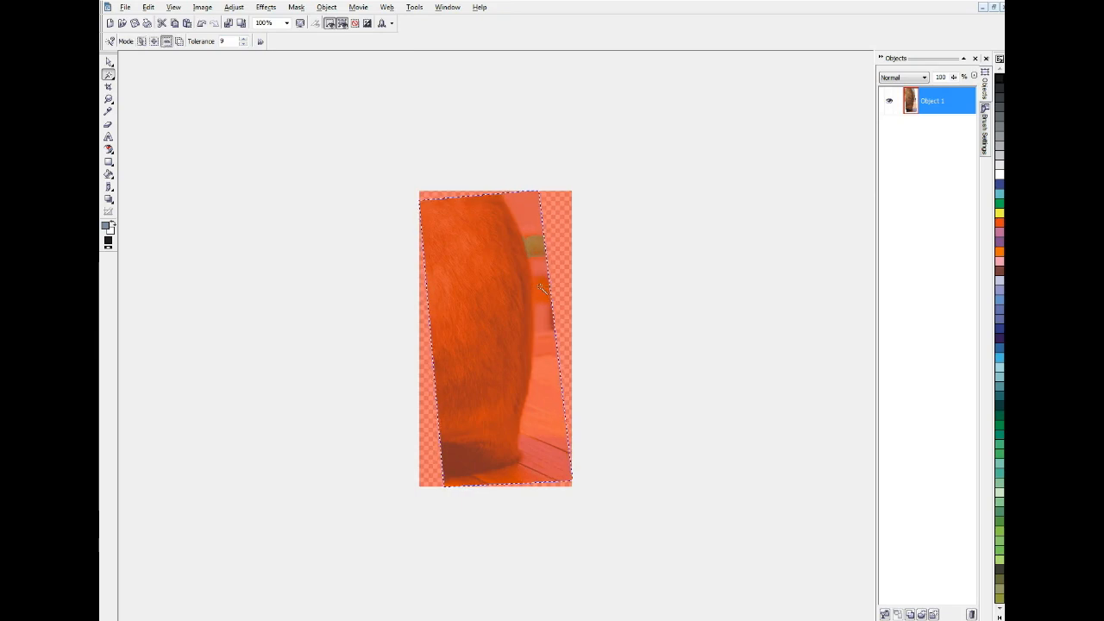
key("ctrl+x")
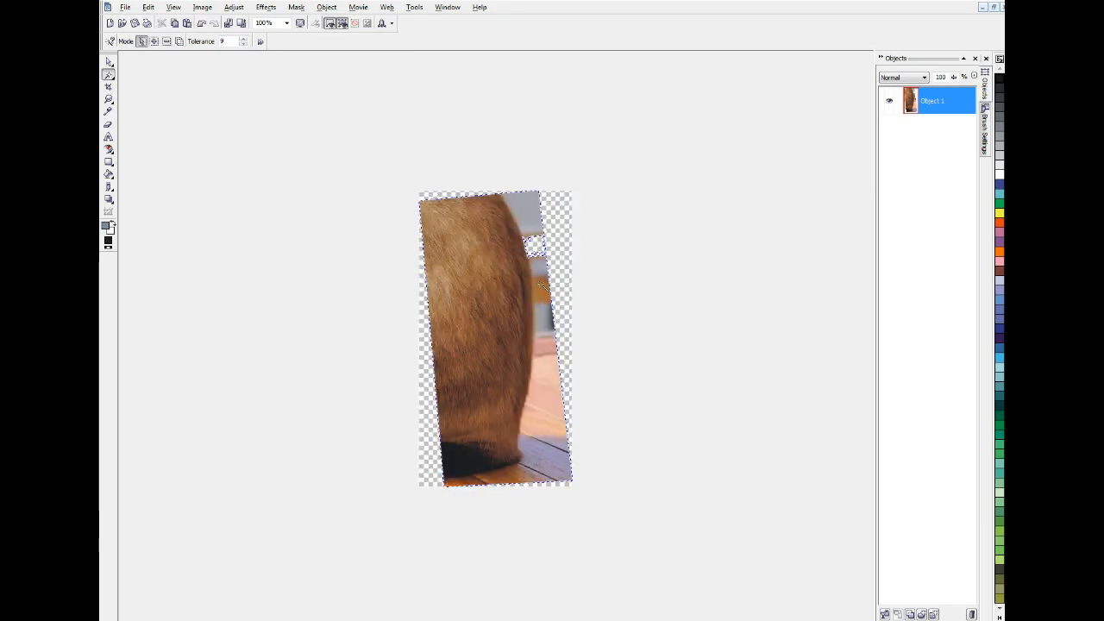
Mask the lower chair slat, the gray gap beneath it and the table surfaces beside the cat additively, and cut them out.
left_click(540, 290)
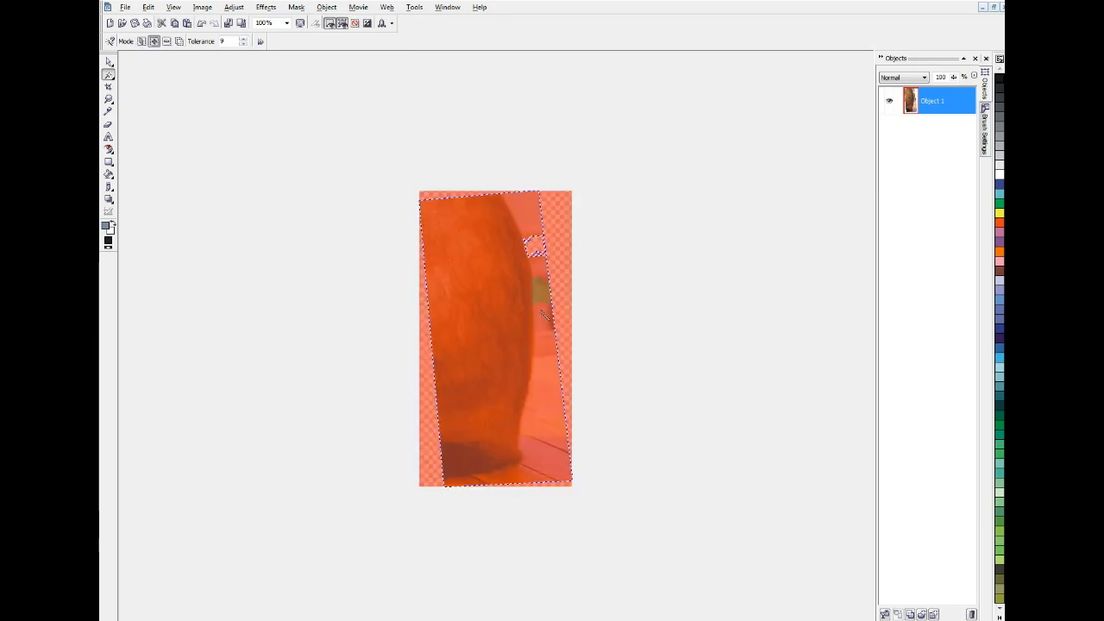
left_click(542, 314, "ctrl")
left_click(543, 343)
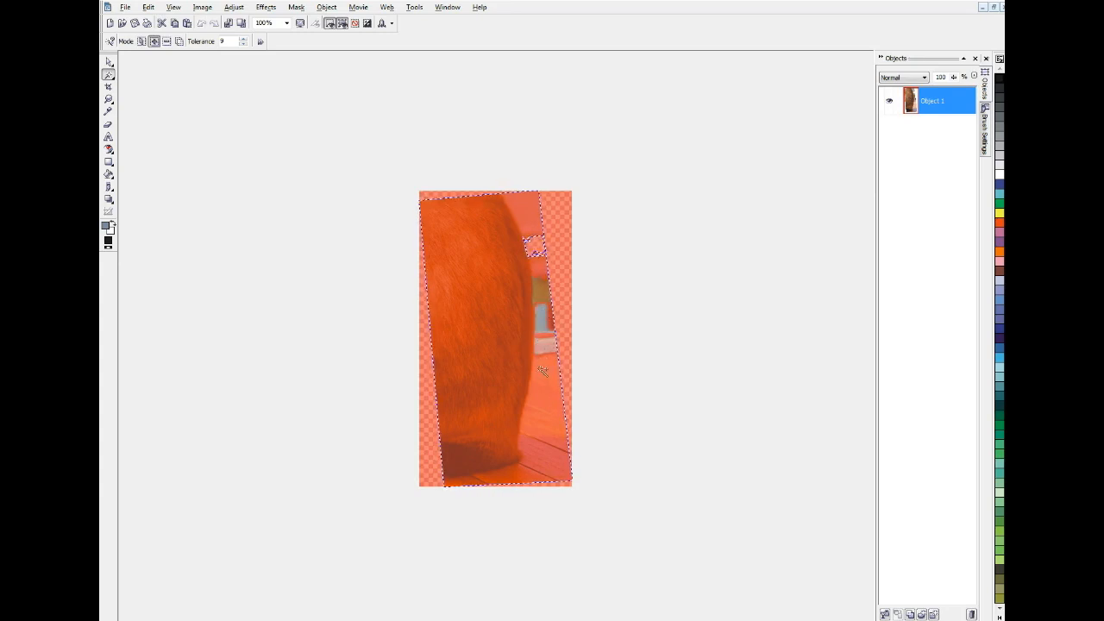
left_click(542, 370)
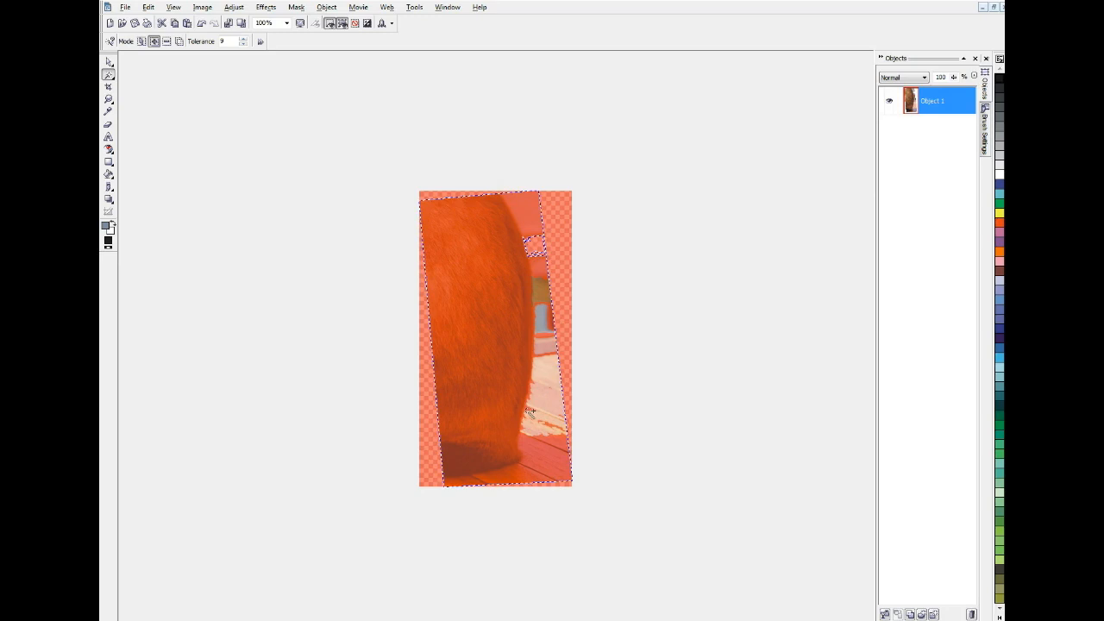
left_click(530, 454)
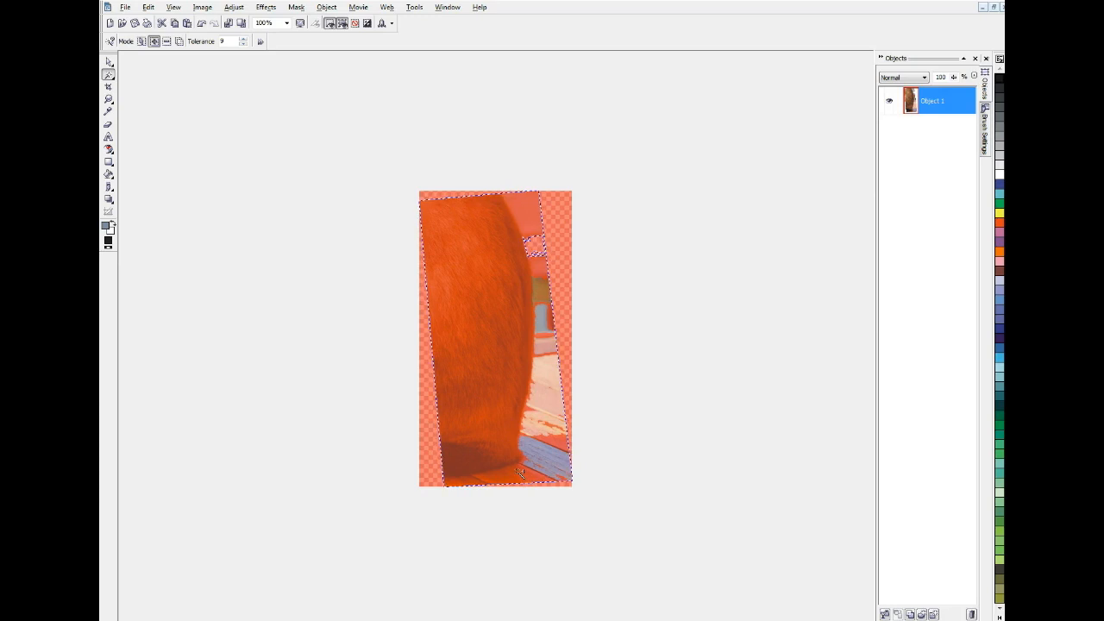
key("ctrl+k")
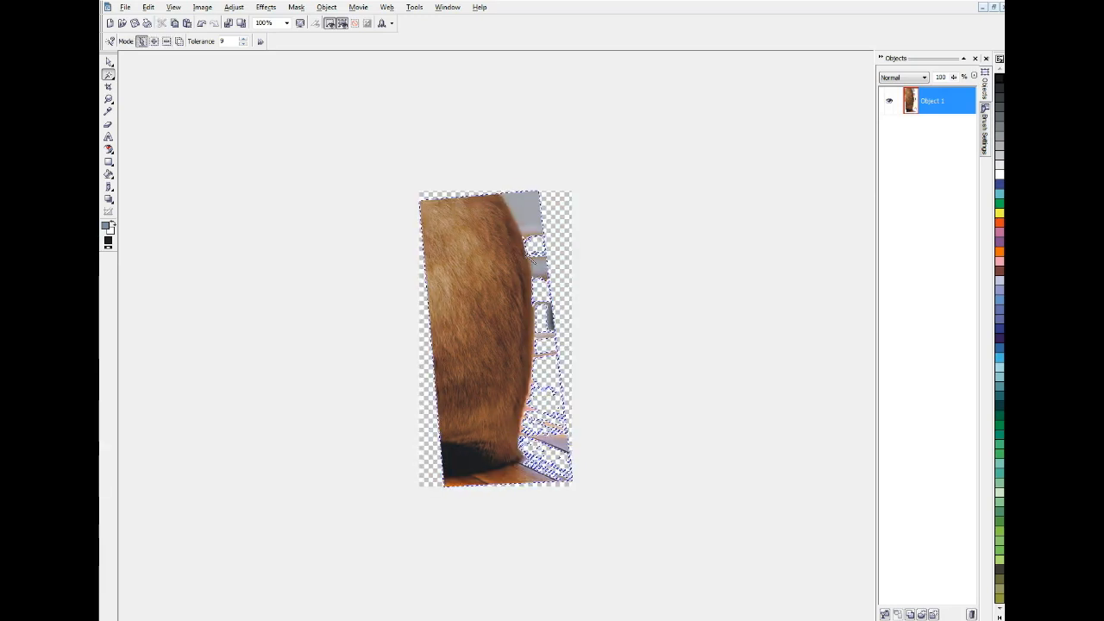
Mask and cut out the gray strip between the chair slats and the gray area above the upper slat.
key("ctrl+k")
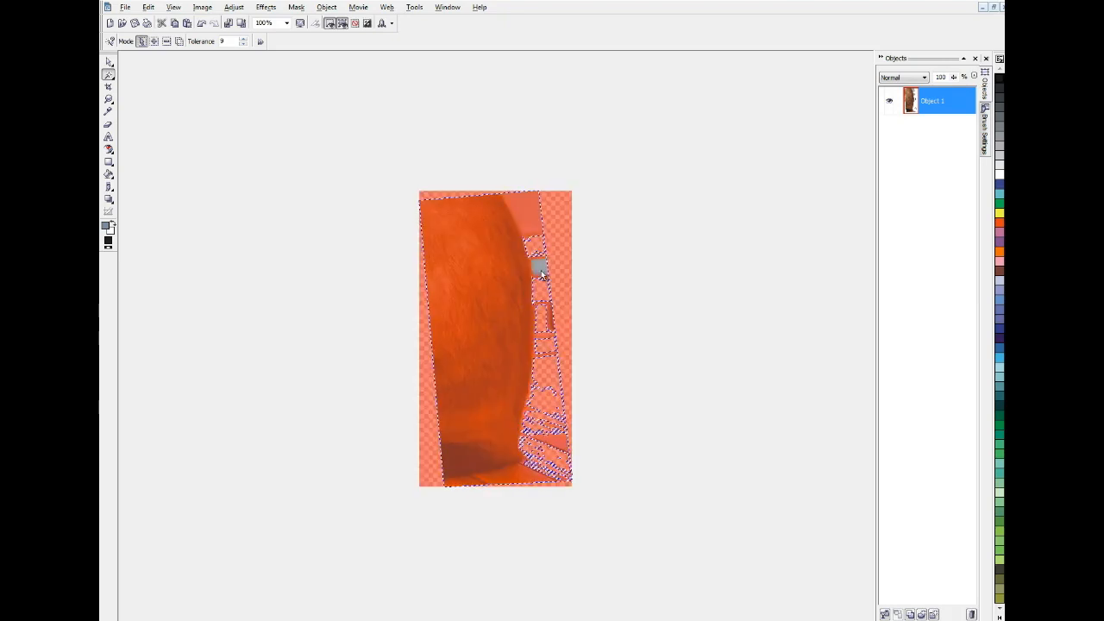
key("ctrl+k")
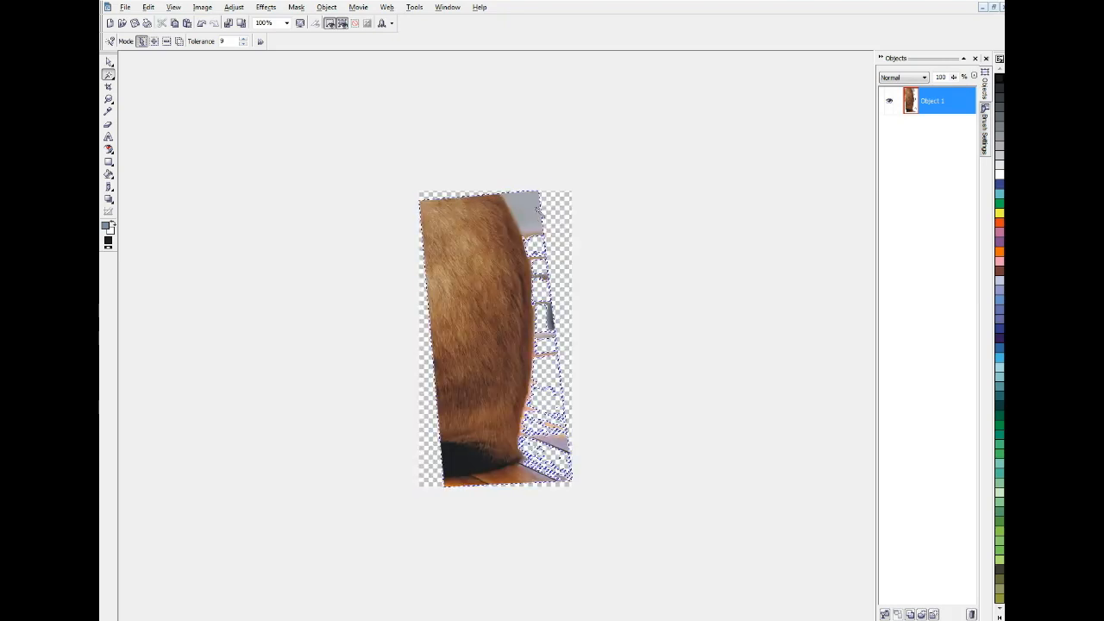
left_click(537, 210)
key("ctrl+x")
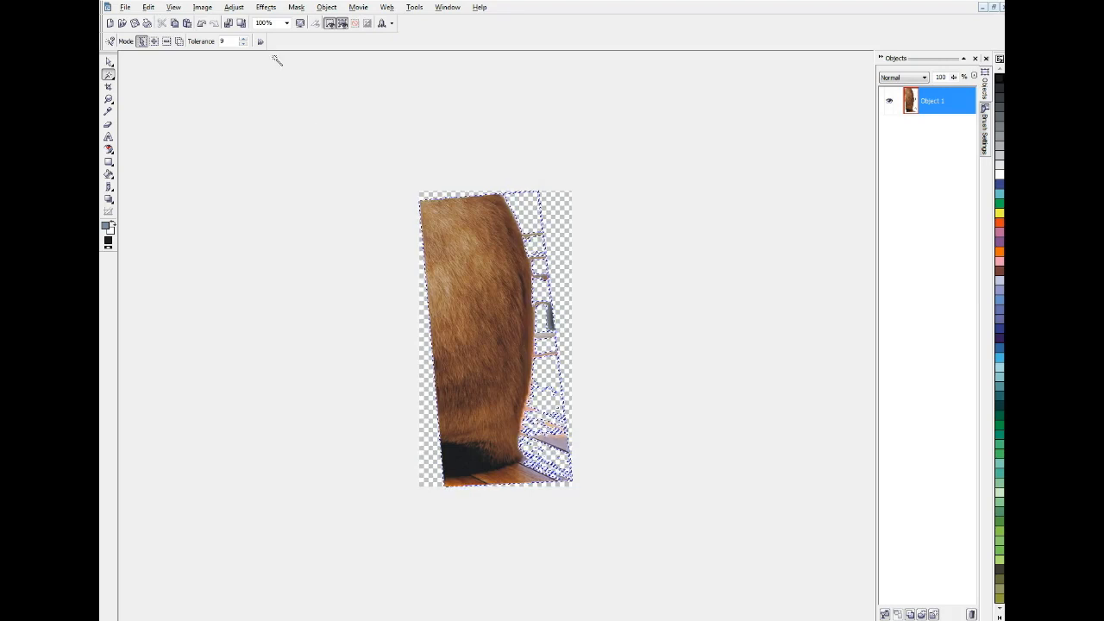
Set the Magic Wand tolerance to 20 and cut away the fringe along the cat's upper back and the leftover slat lines.
left_click_drag(226, 42, 219, 44)
type("20")
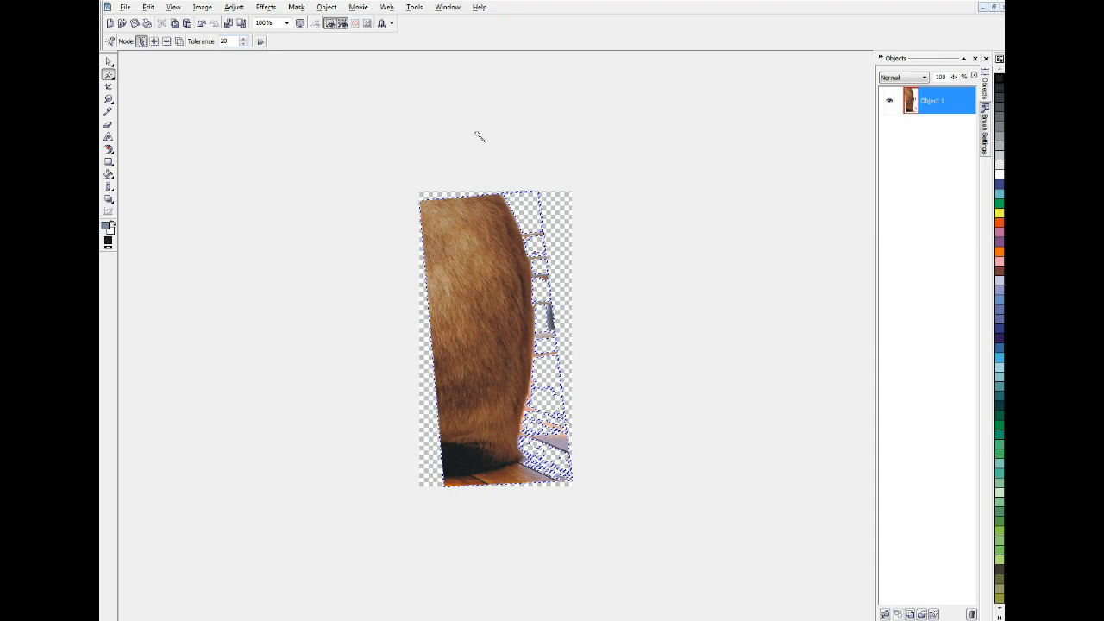
left_click(526, 235)
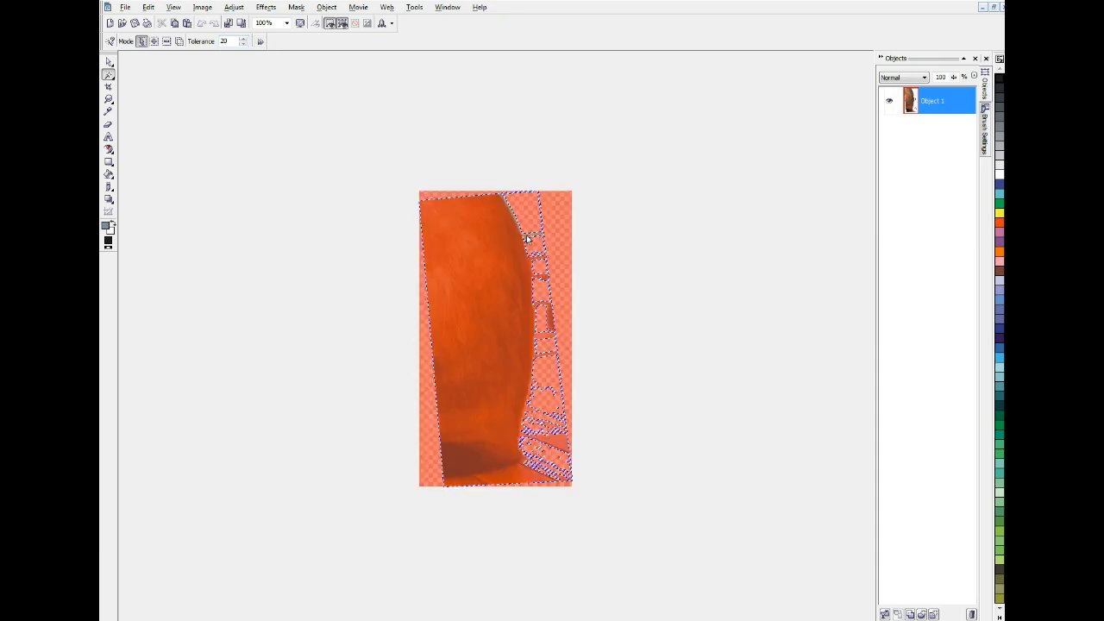
key("ctrl+z")
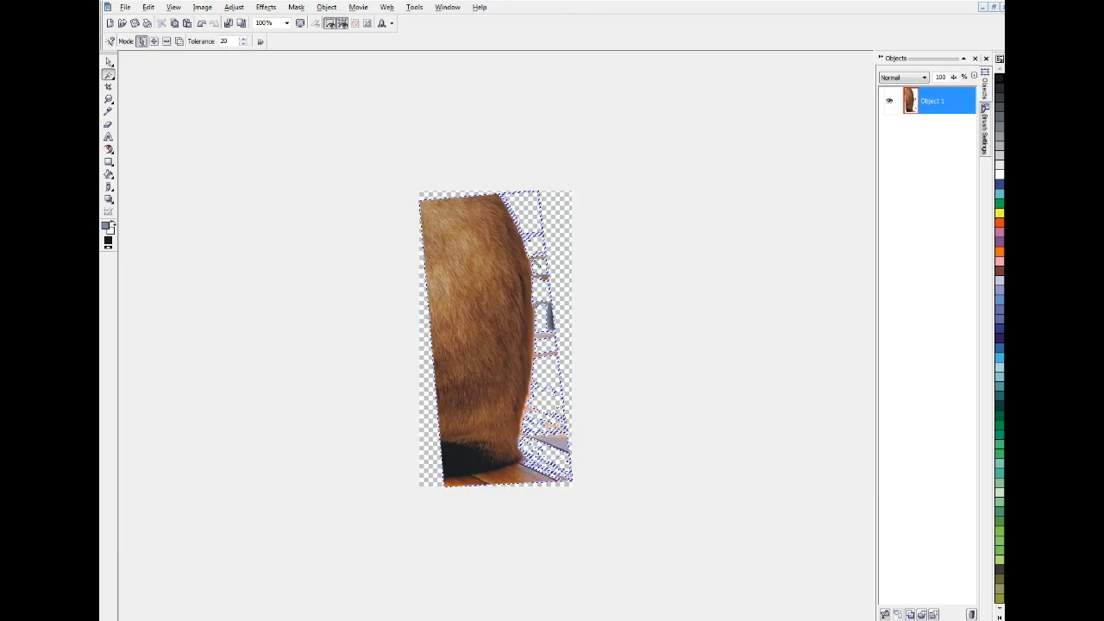
left_click(535, 261)
key("ctrl+x")
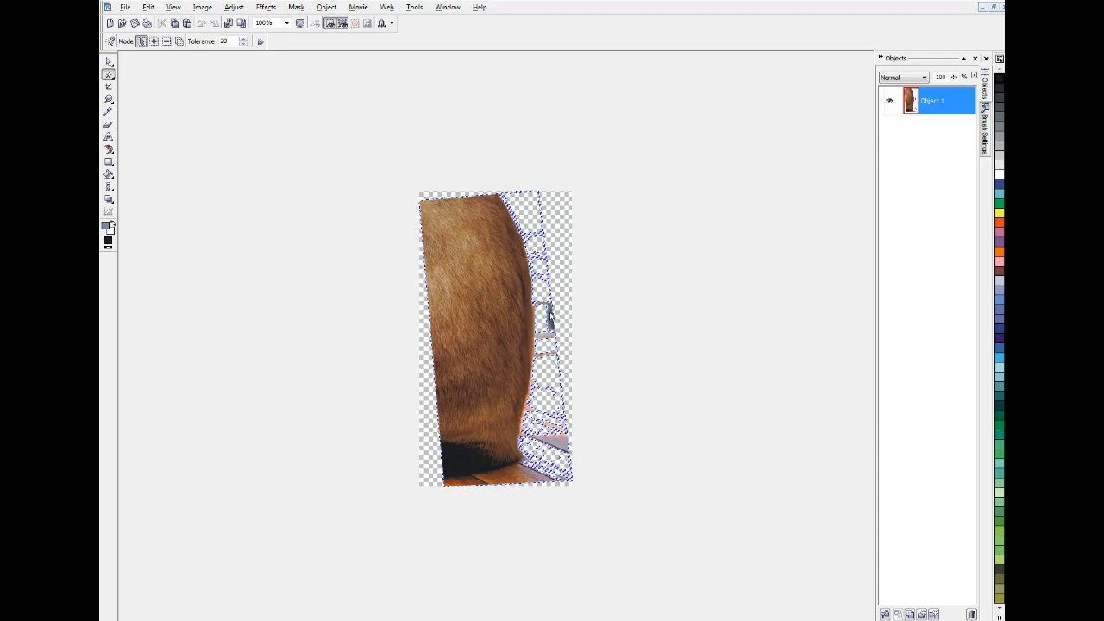
Mask and cut away the dark strip and remaining background lines beside the middle of the cat's back.
key("ctrl+x")
left_click(554, 316)
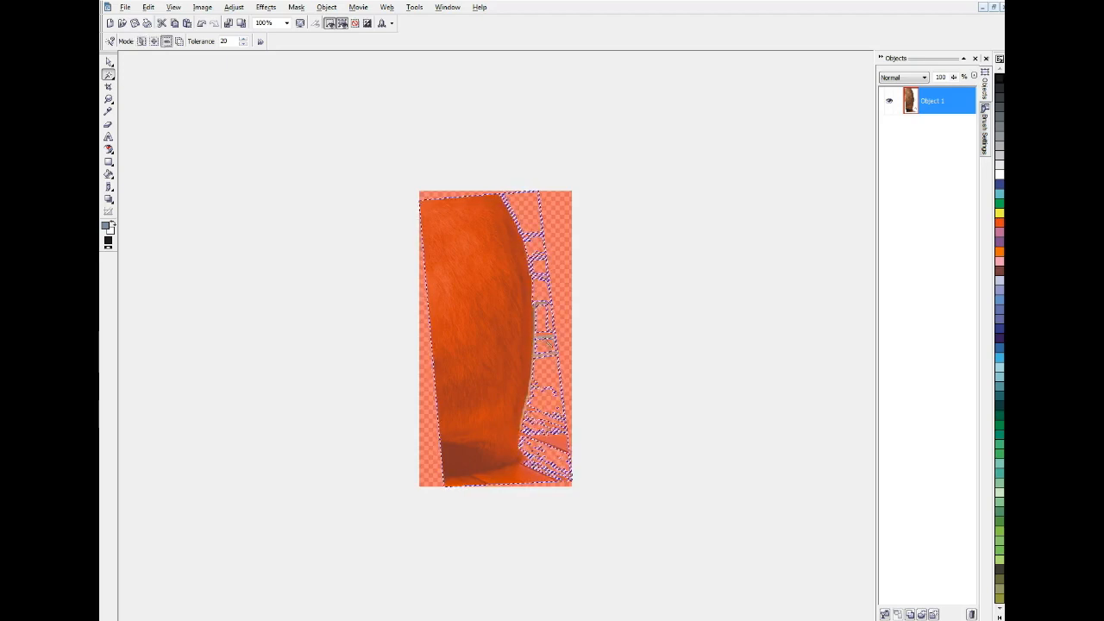
key("ctrl+x")
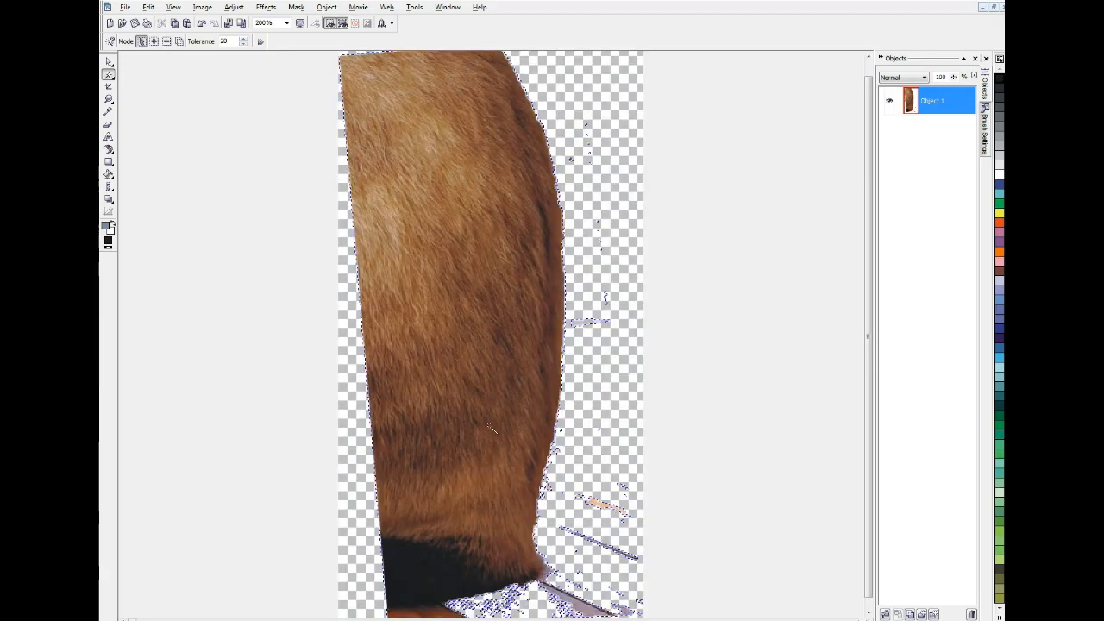
Mask and cut out the brown sliver beneath the cat's black tail and the gray wedge beside it.
left_click(436, 614)
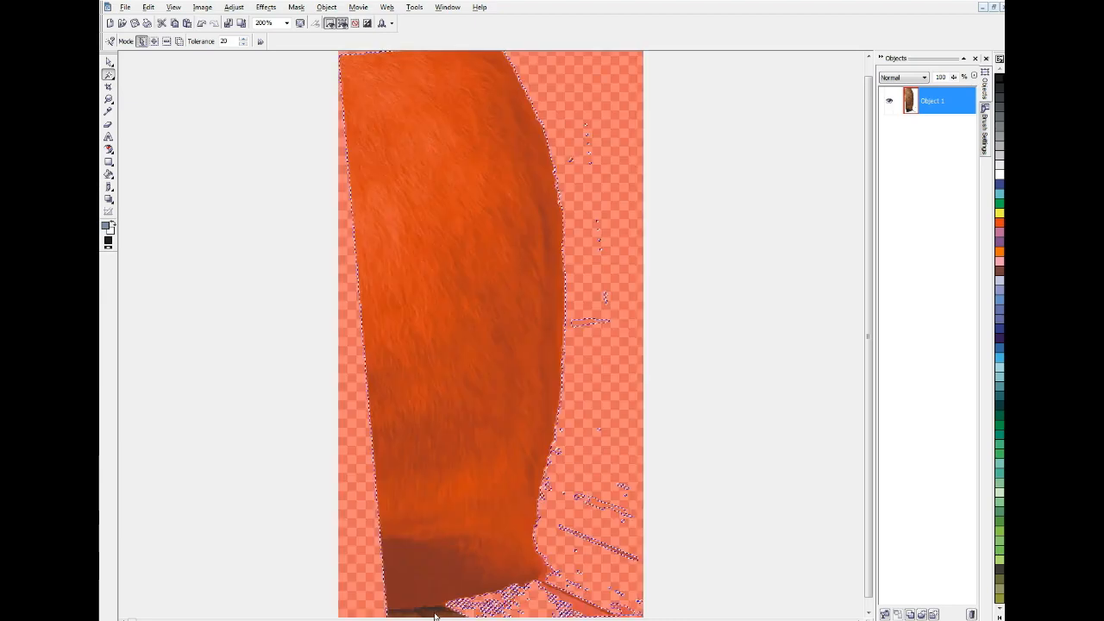
key("ctrl+x")
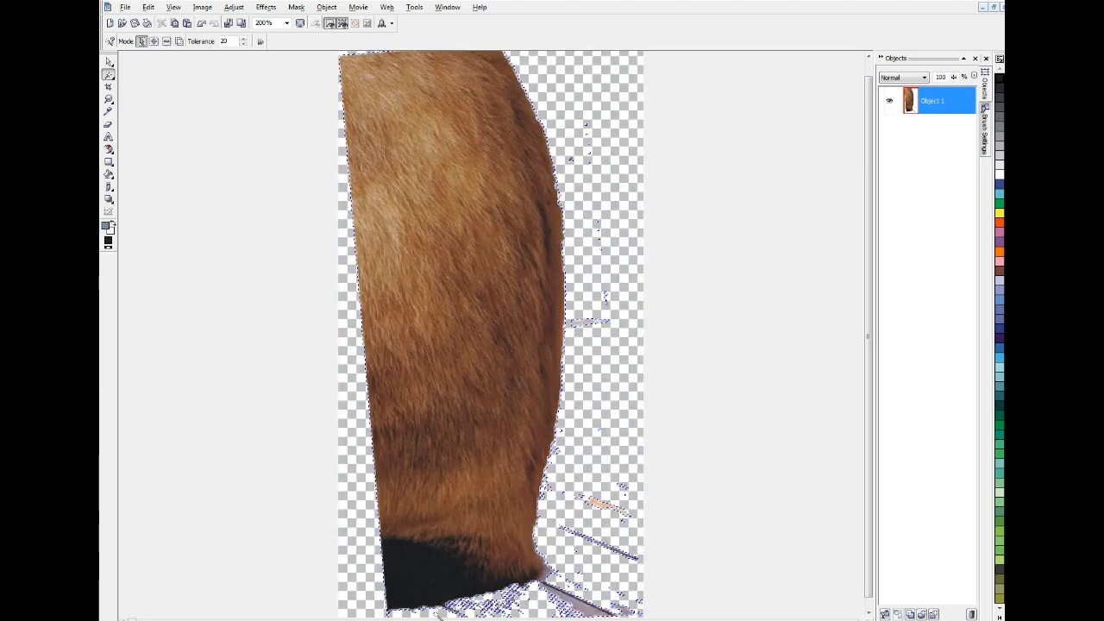
left_click(582, 609)
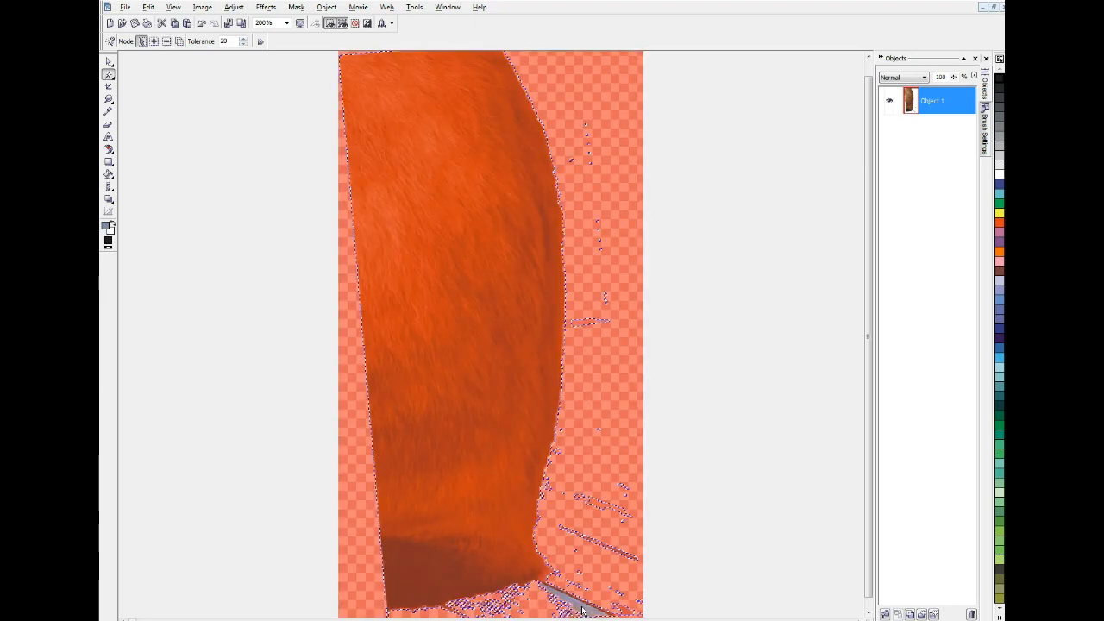
key("ctrl+x")
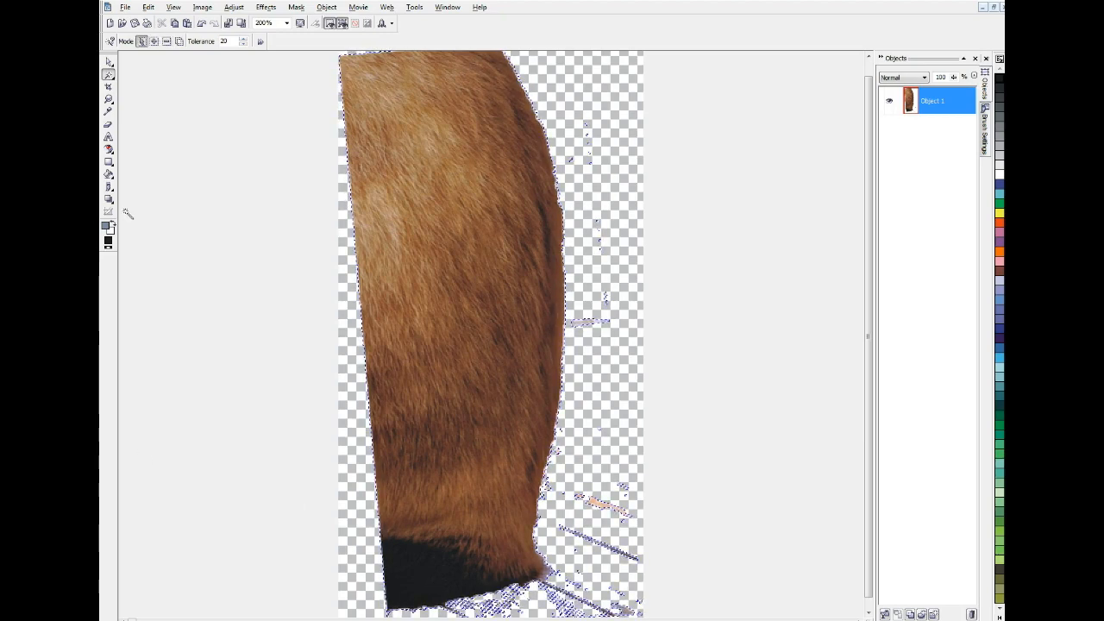
Erase the leftover background lines and specks beside and below the cat's back with the Eraser tool.
left_click(108, 124)
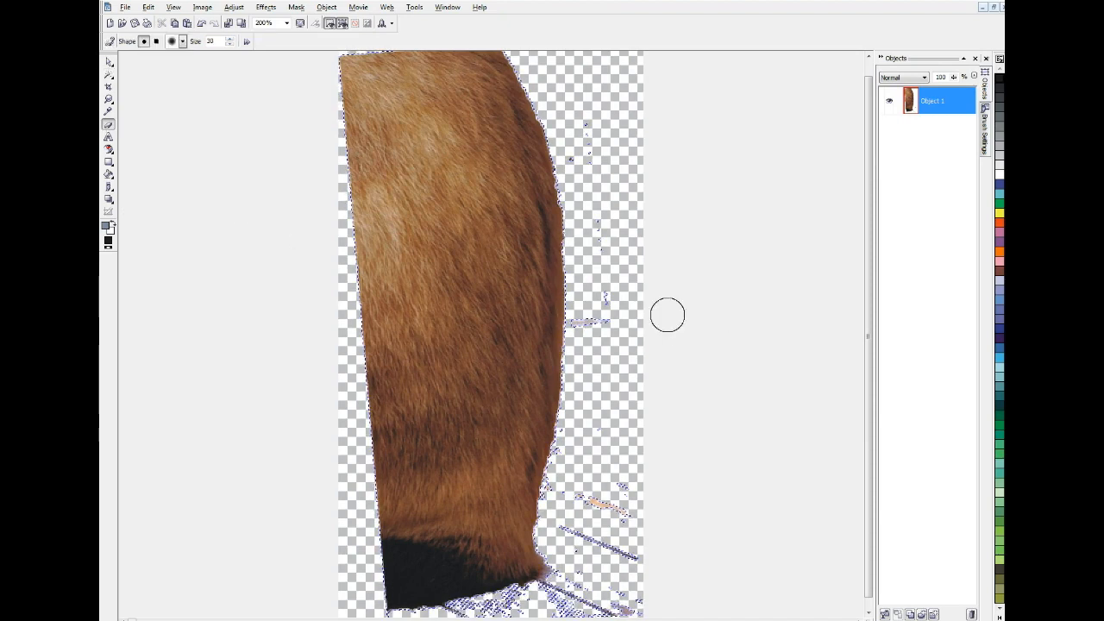
mouse_move(603, 299)
left_mouse_down()
mouse_move(584, 328)
mouse_move(601, 271)
mouse_move(601, 199)
mouse_move(576, 143)
mouse_move(568, 155)
mouse_move(615, 201)
mouse_move(620, 223)
mouse_move(604, 381)
mouse_move(622, 441)
mouse_move(609, 515)
mouse_move(621, 514)
mouse_move(561, 489)
mouse_move(571, 447)
mouse_move(557, 521)
mouse_move(640, 565)
mouse_move(619, 596)
mouse_move(627, 605)
mouse_move(572, 594)
mouse_move(506, 608)
mouse_move(392, 609)
mouse_move(556, 589)
mouse_move(569, 554)
mouse_move(545, 589)
mouse_move(492, 592)
mouse_move(569, 599)
left_mouse_up()
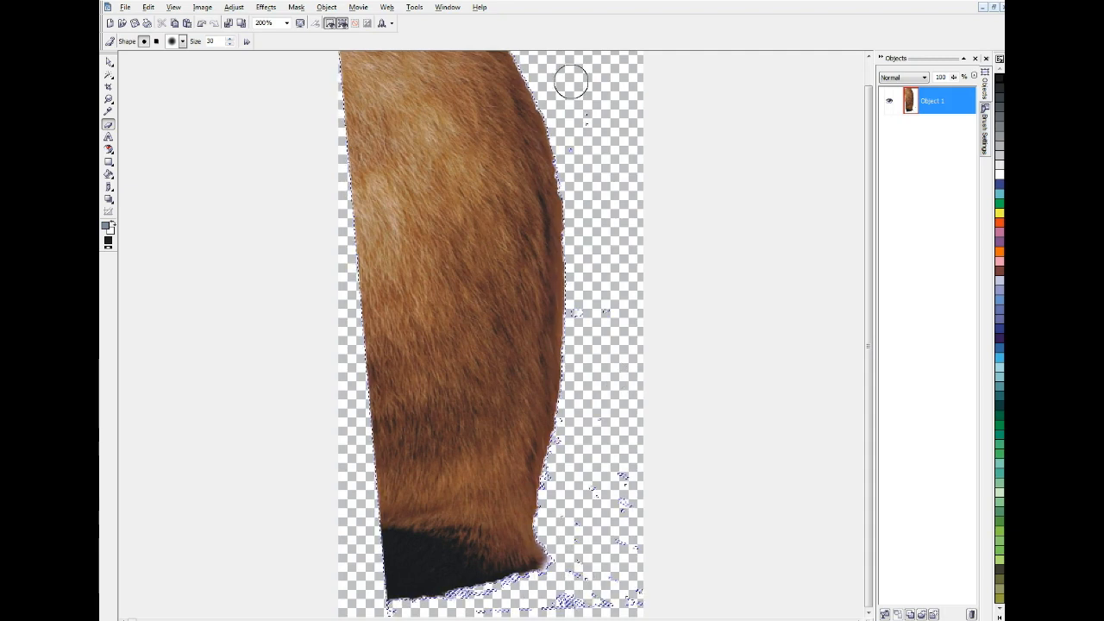
left_click_drag(587, 107, 582, 145)
scroll(581, 145, "down", 1)
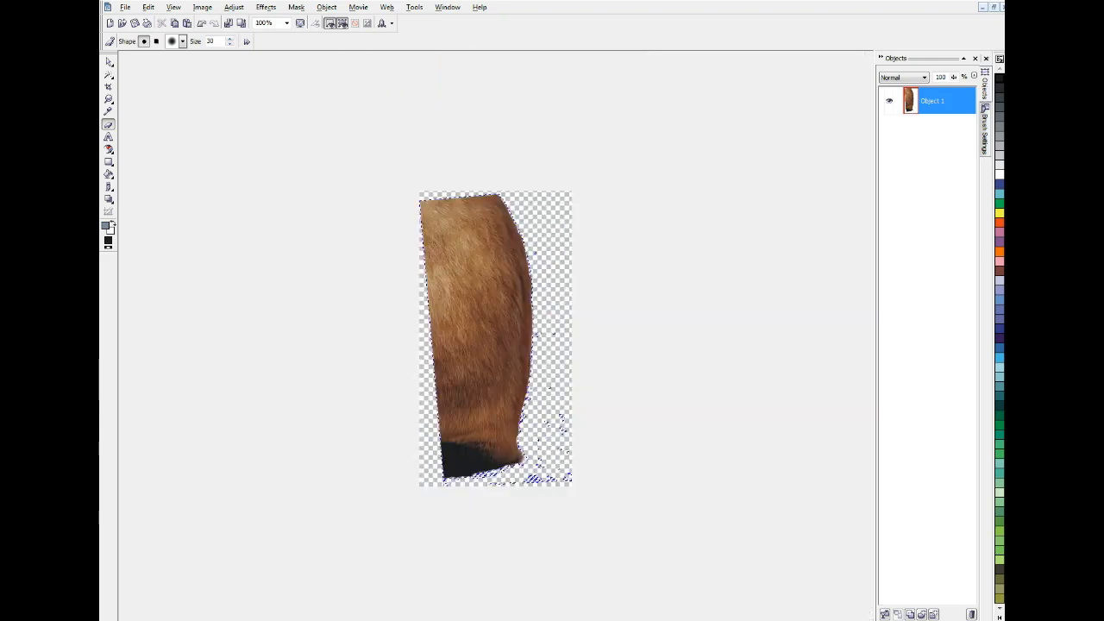
mouse_move(569, 359)
left_mouse_down()
mouse_move(559, 423)
mouse_move(538, 435)
left_mouse_up()
Create a mask from the object and feather its outline with direction Inside and Linear edges.
left_click(108, 64)
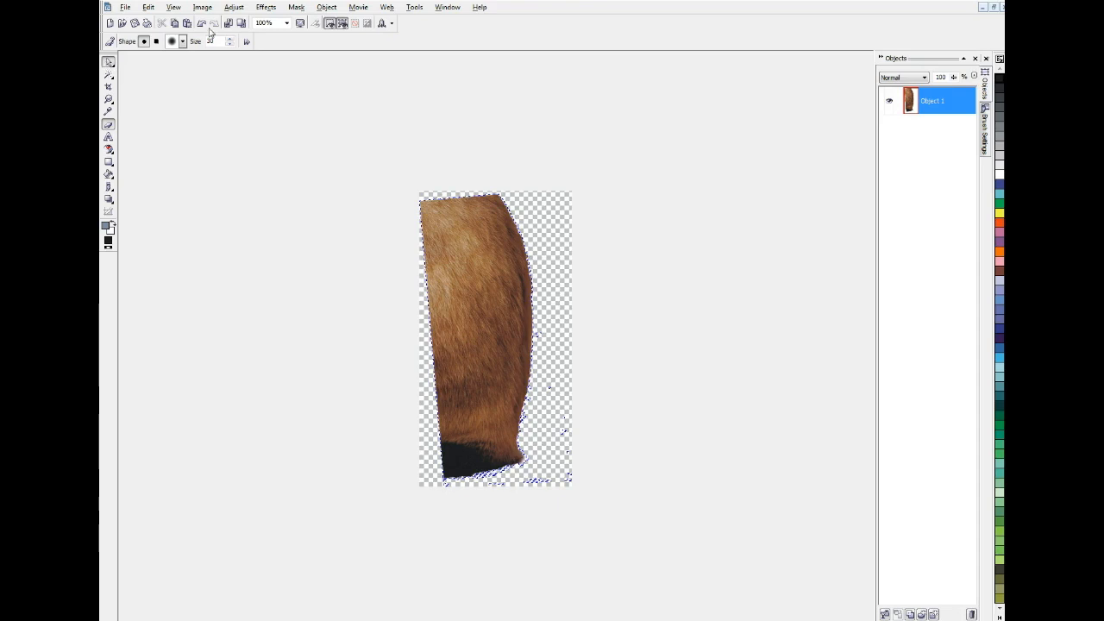
left_click(296, 7)
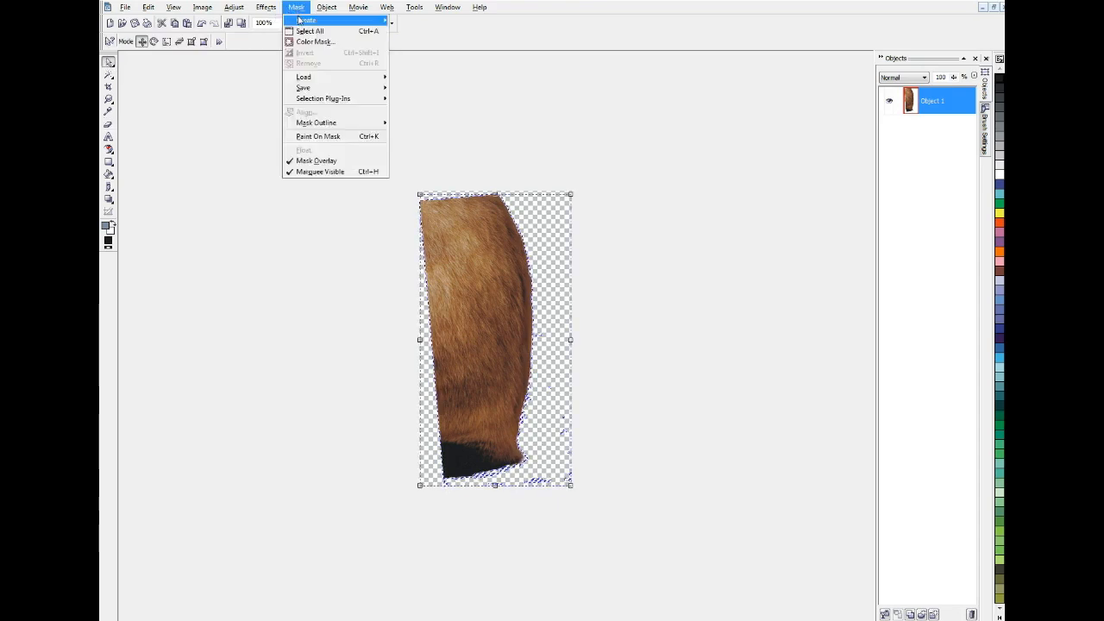
mouse_move(302, 22)
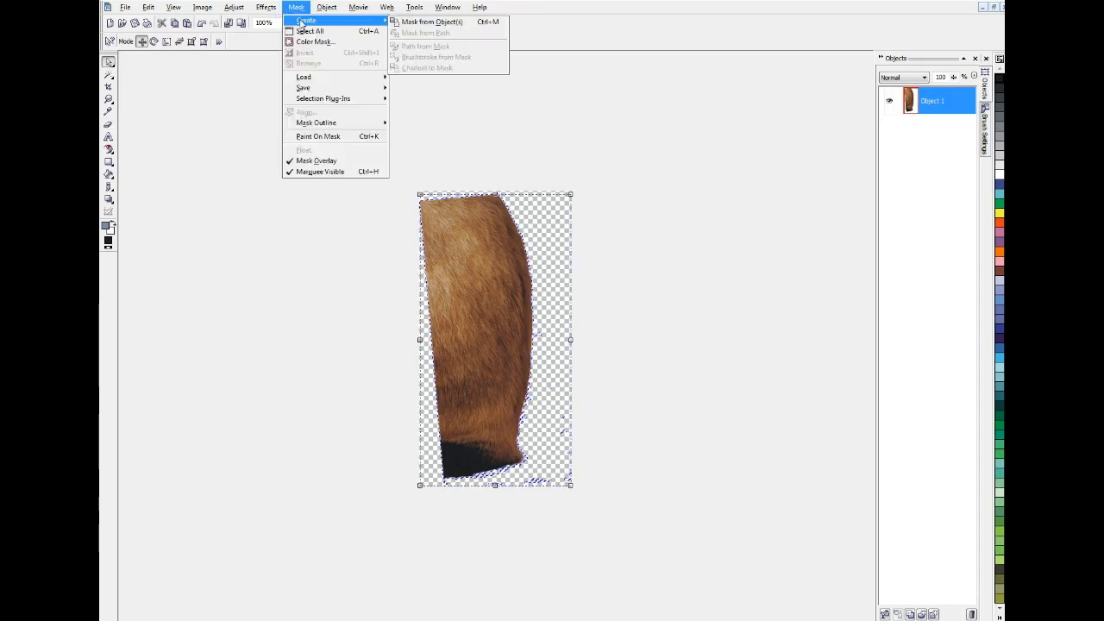
left_click(455, 24)
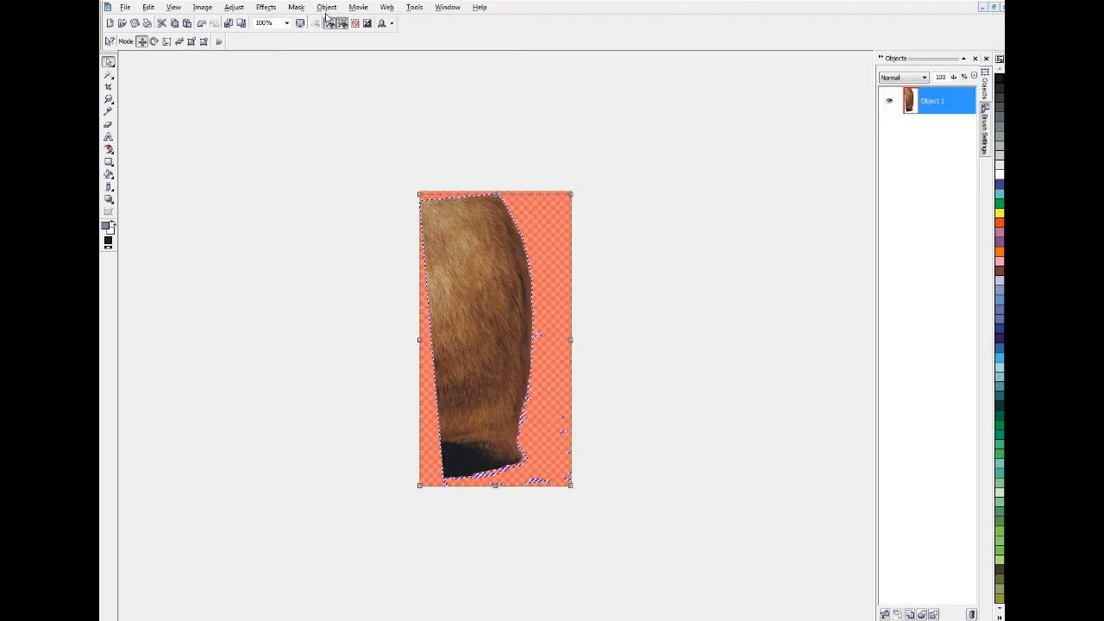
left_click(298, 8)
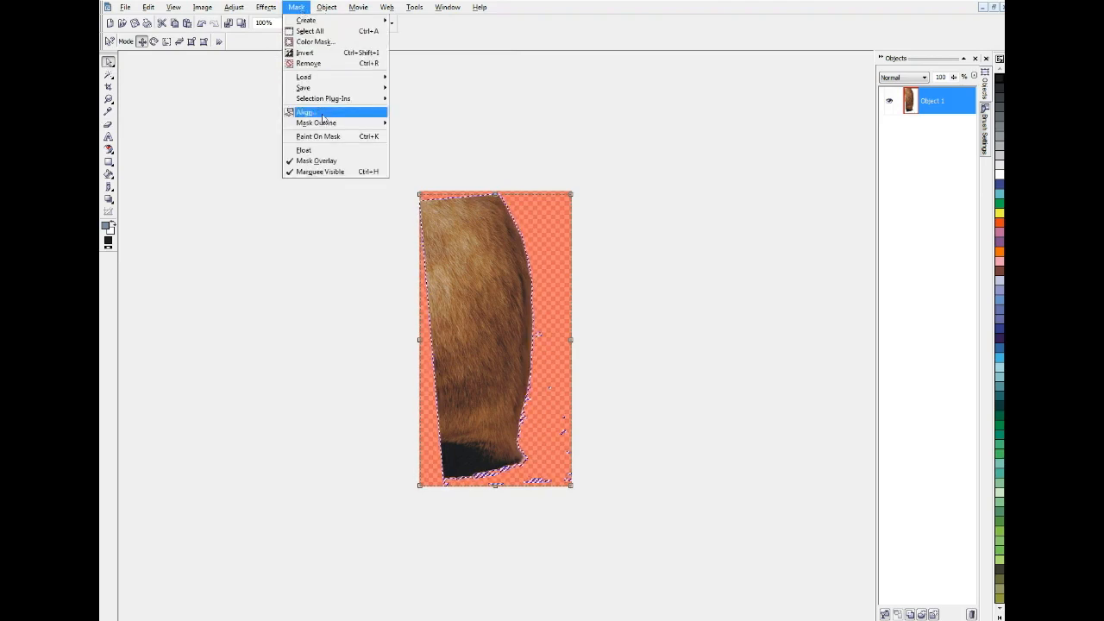
mouse_move(320, 125)
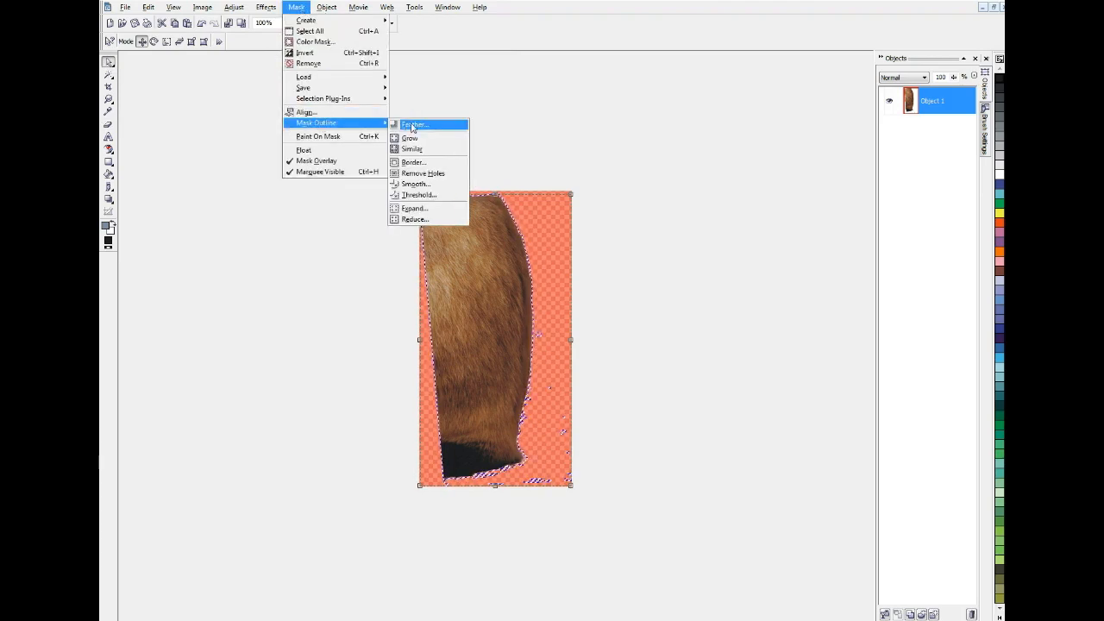
left_click(412, 126)
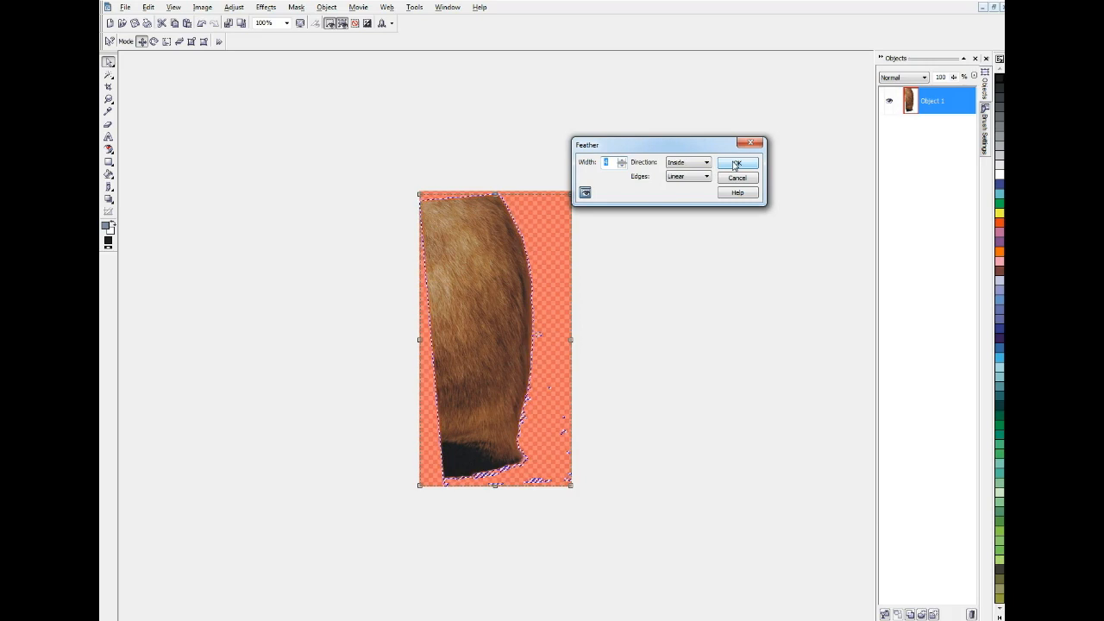
left_click(736, 164)
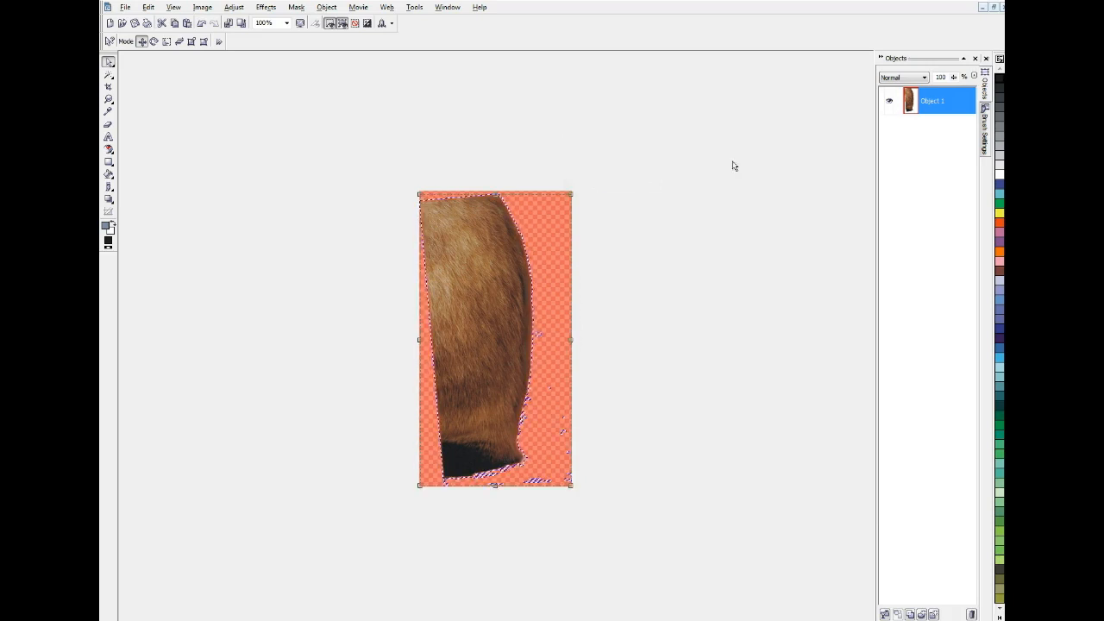
Invert the feathered mask and delete the masked area to soften the cat cutout's edges.
left_click(296, 8)
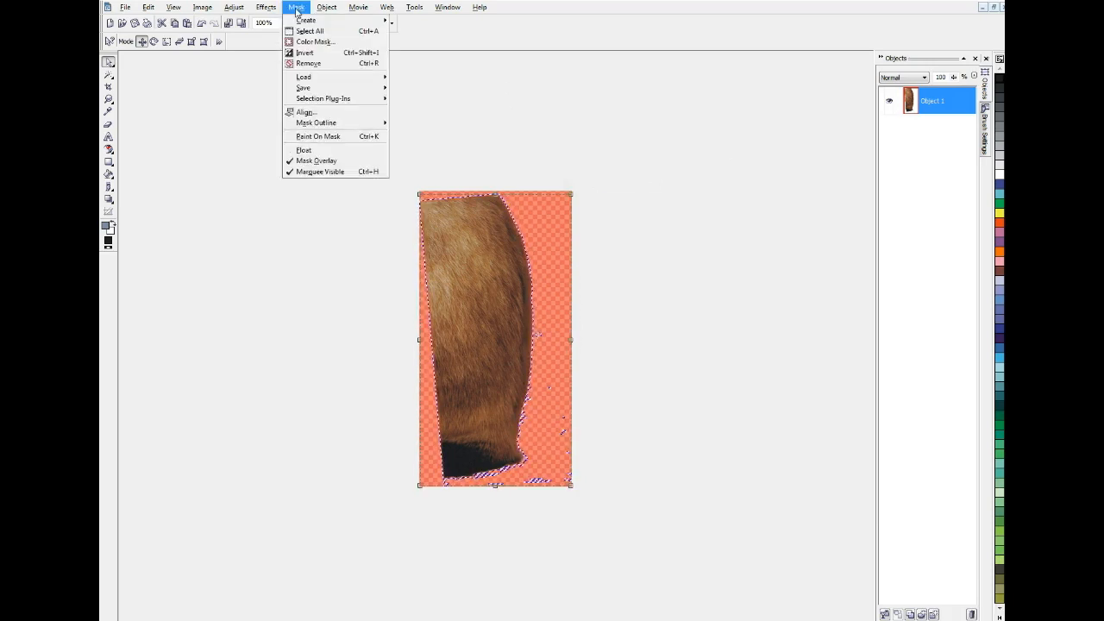
left_click(300, 52)
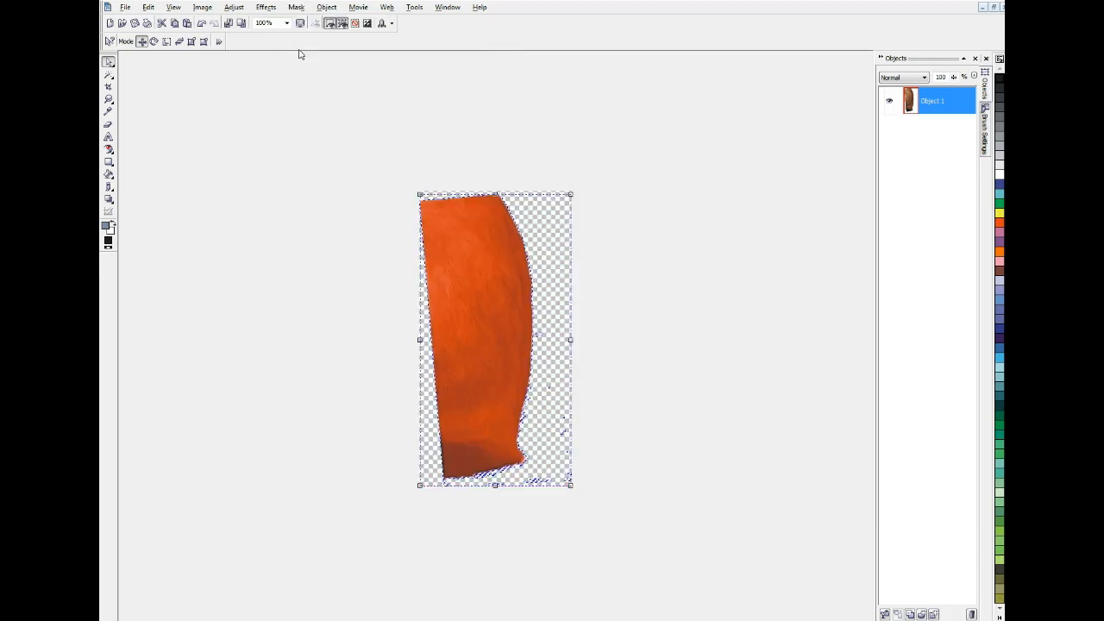
key("Delete")
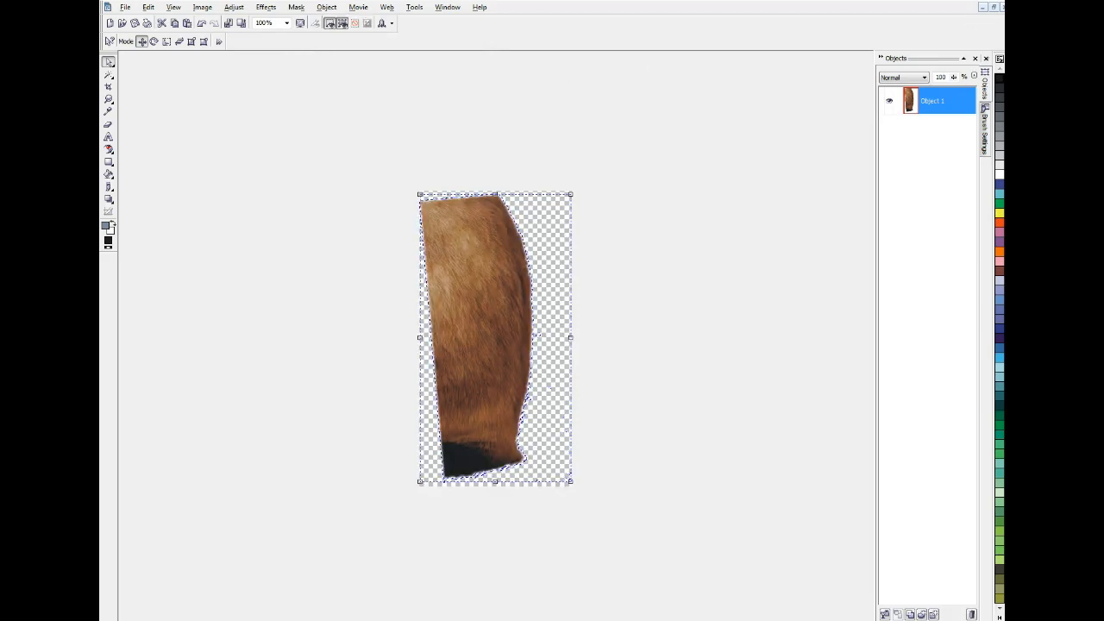
Close the edited bitmap, discarding the clipboard contents and saving the changes back to the CorelDRAW drawing.
left_click(999, 6)
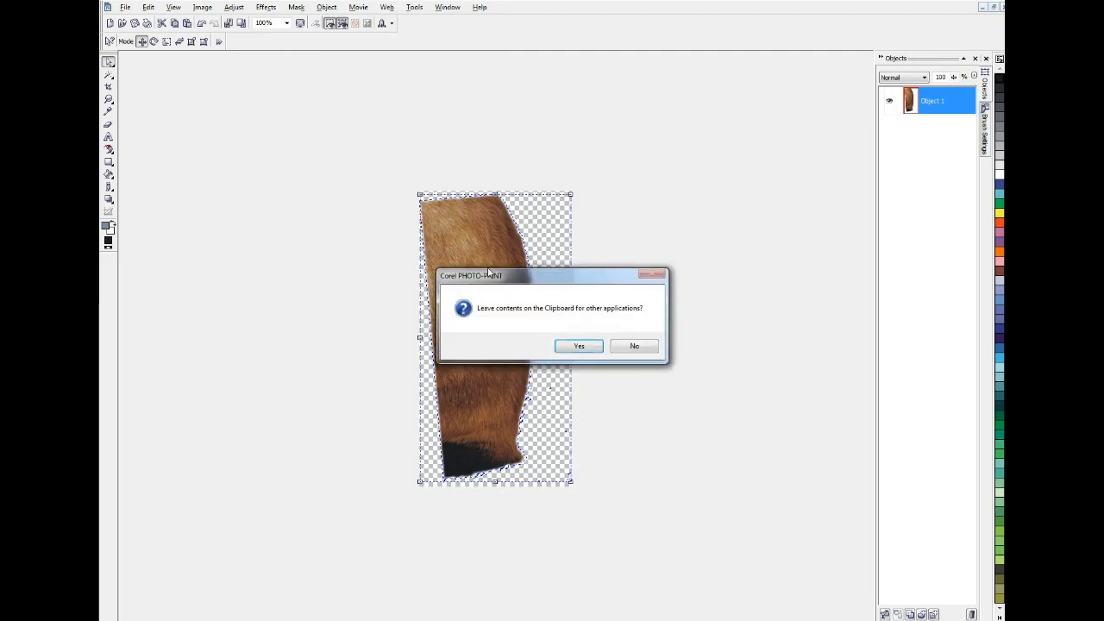
left_click(628, 347)
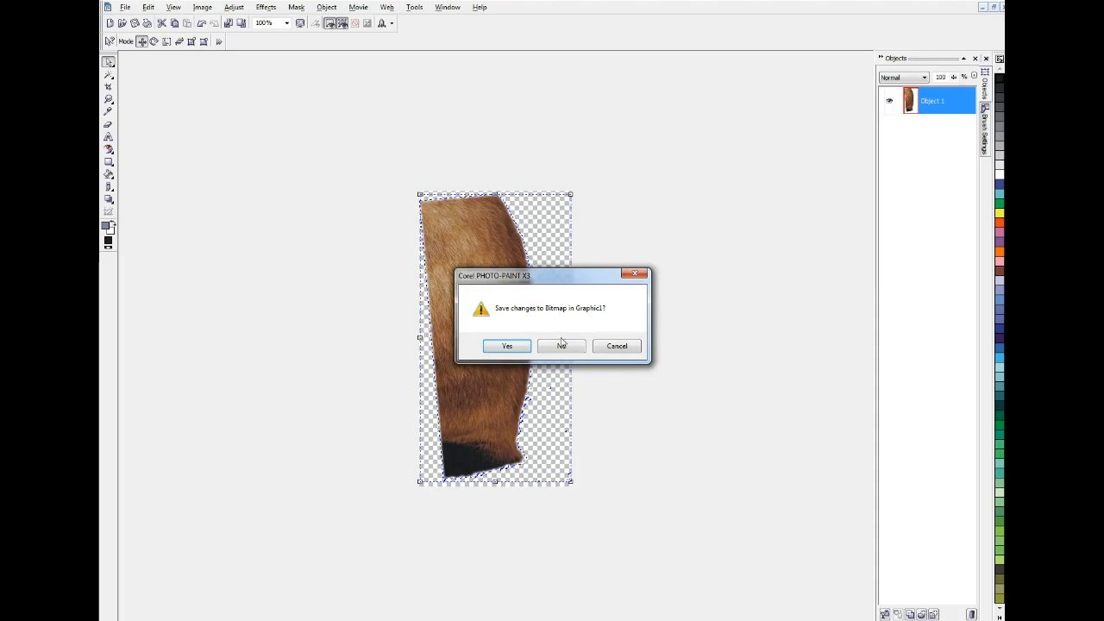
left_click(508, 346)
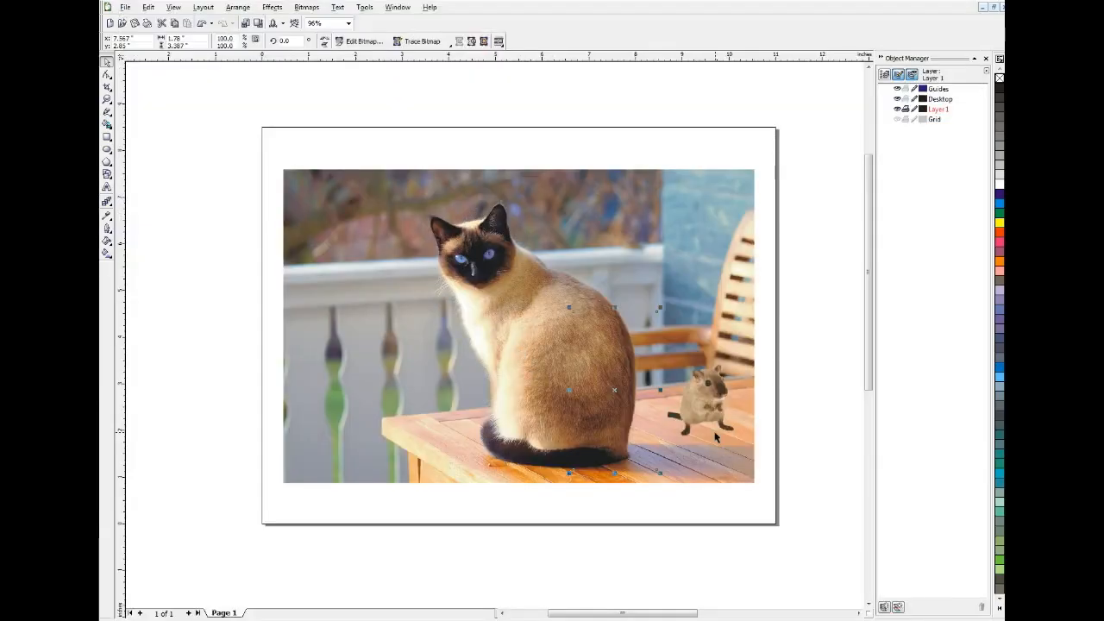
Move the cat cutout away to the photo's right edge, and undo the move.
left_click(785, 417)
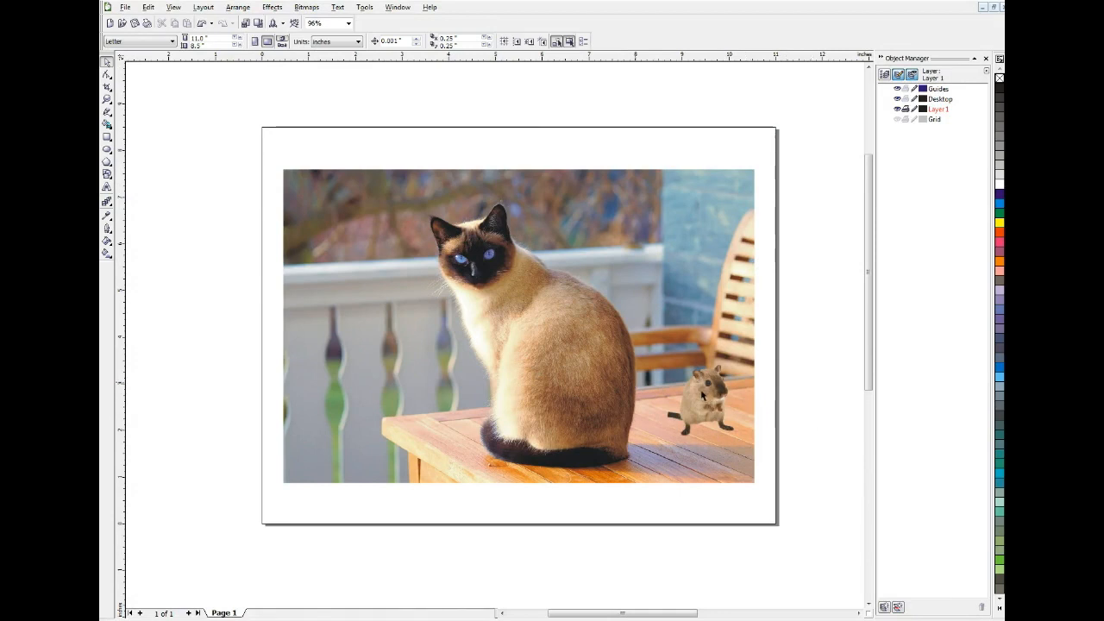
mouse_move(621, 377)
left_mouse_down()
mouse_move(652, 412)
mouse_move(733, 429)
mouse_move(768, 419)
left_mouse_up()
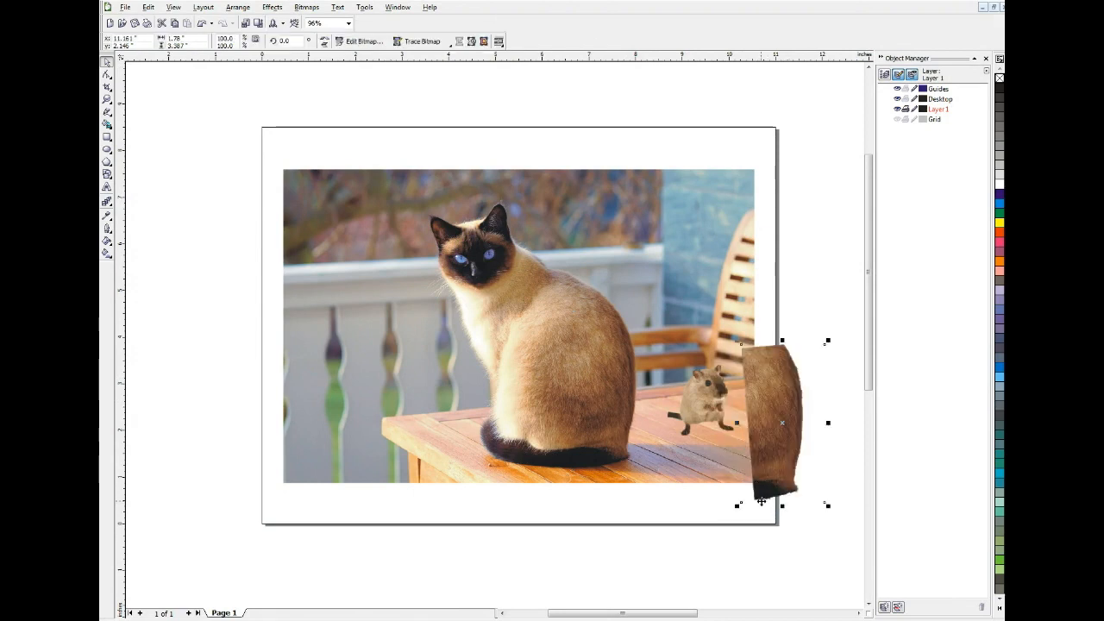
key("ctrl+z")
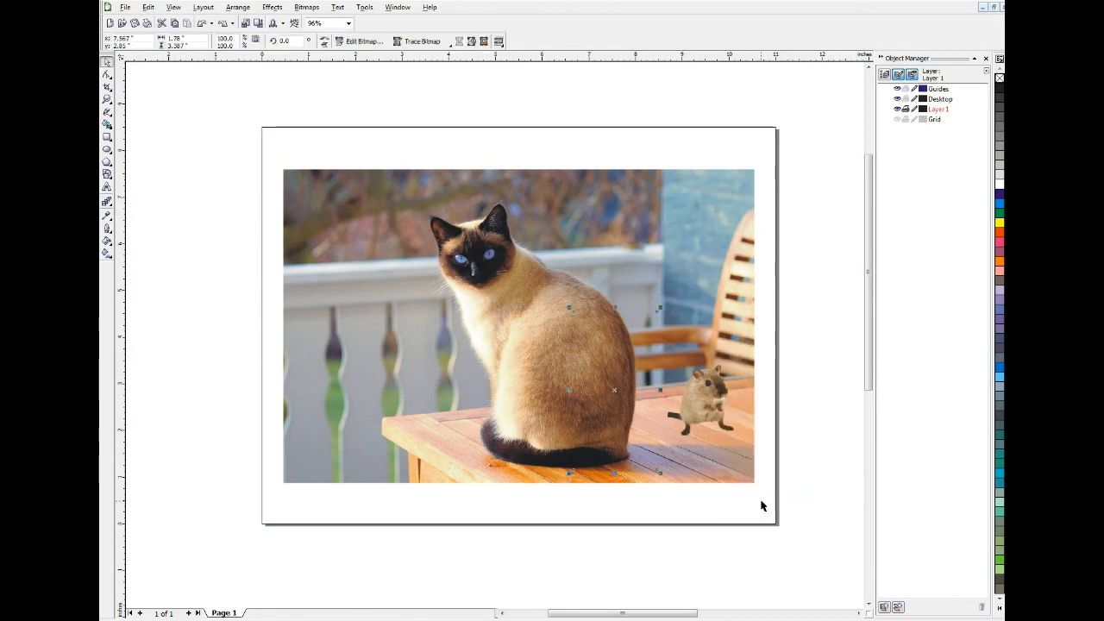
Move the gerbil partly behind the cat's lower back, centred at about X 7.914" and Y 2.242".
left_click_drag(715, 402, 643, 415)
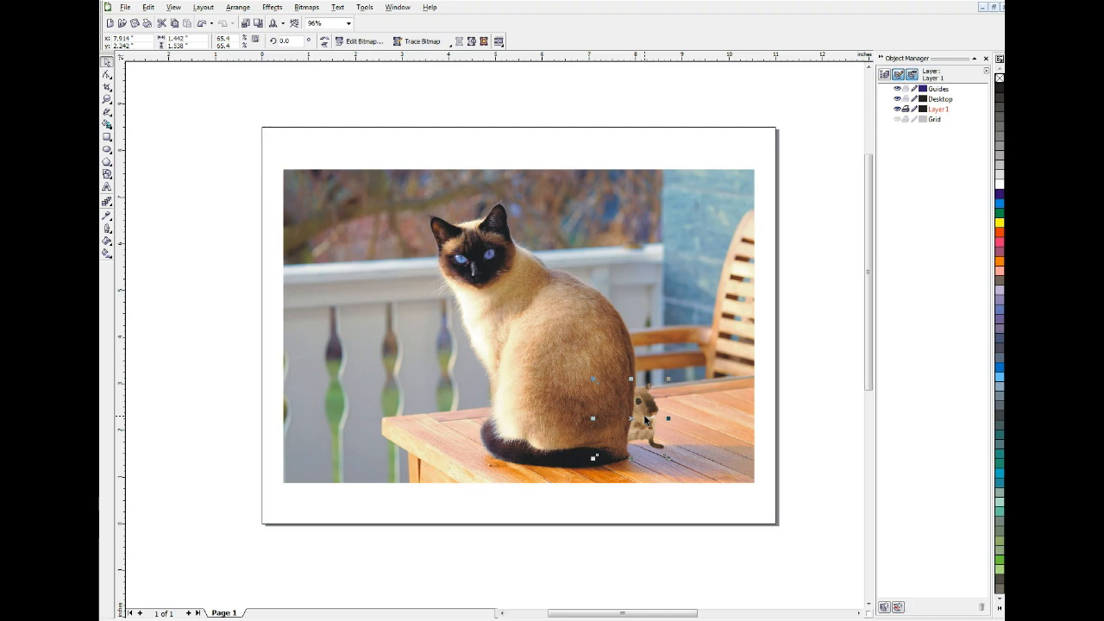
left_click(837, 403)
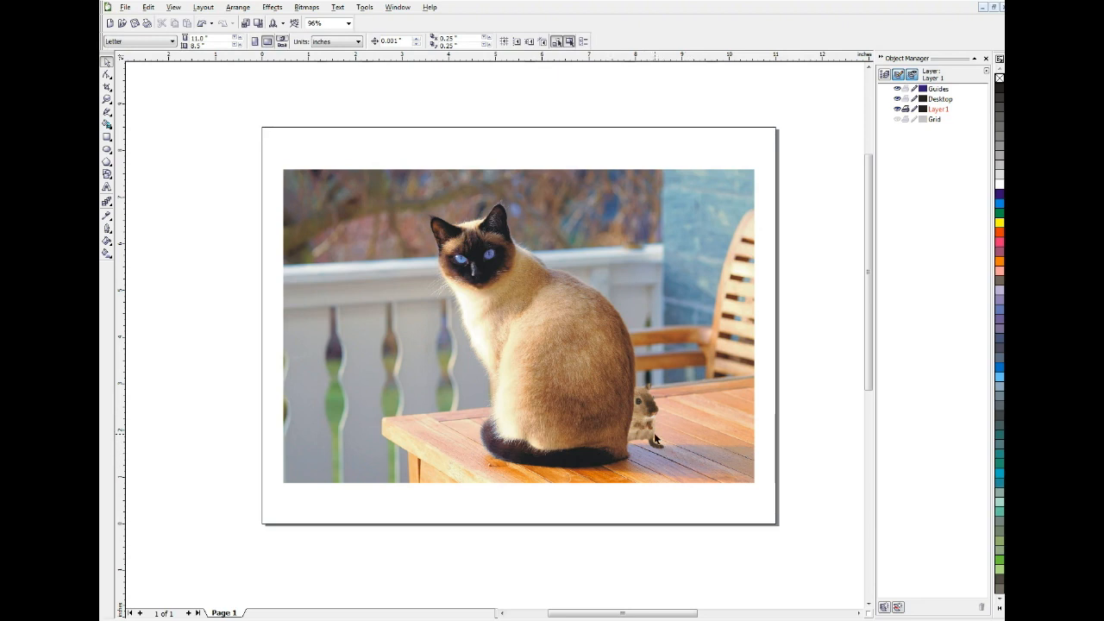
Try to shift the pieces beside the cat's lower back, and undo the moves.
left_click_drag(653, 431, 662, 433)
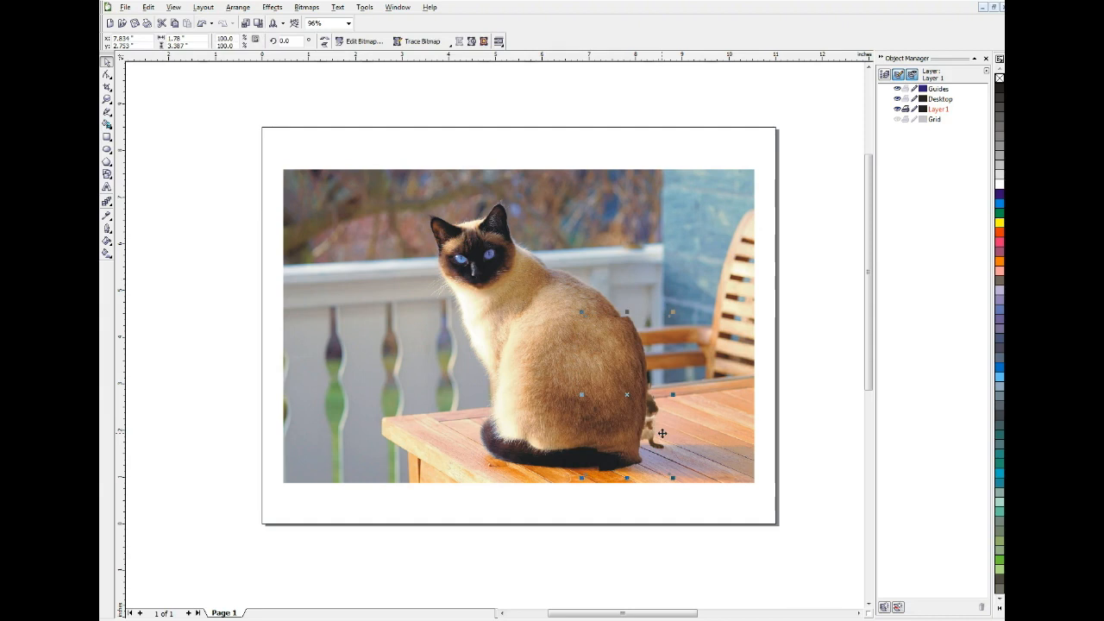
key("ctrl+z")
left_click(665, 422)
left_click_drag(652, 409, 655, 414)
key("ctrl+z")
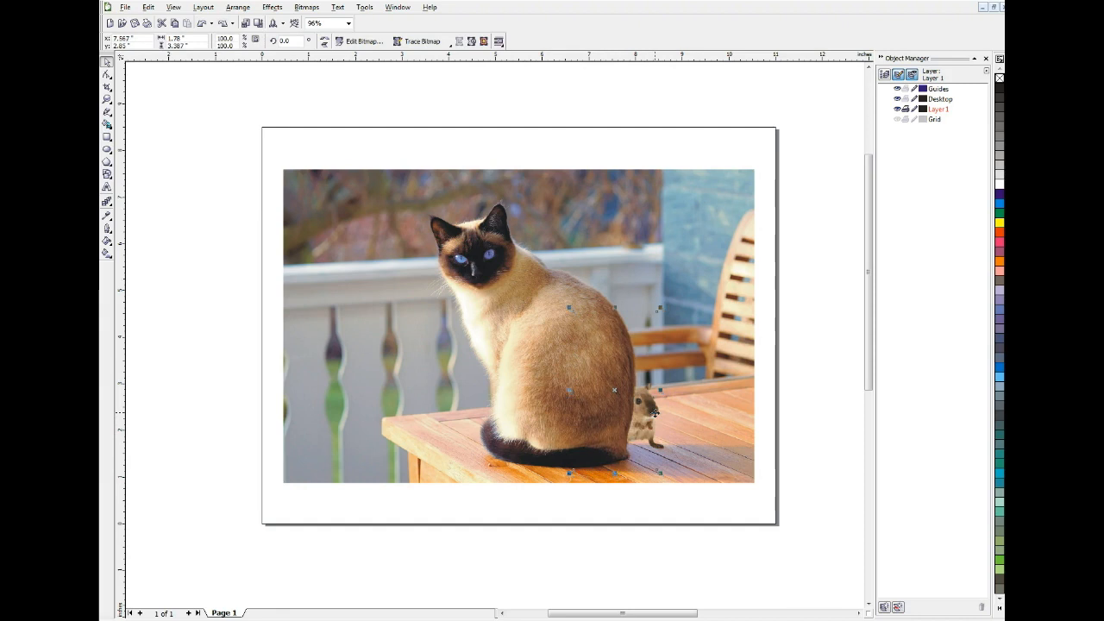
key("ctrl+z")
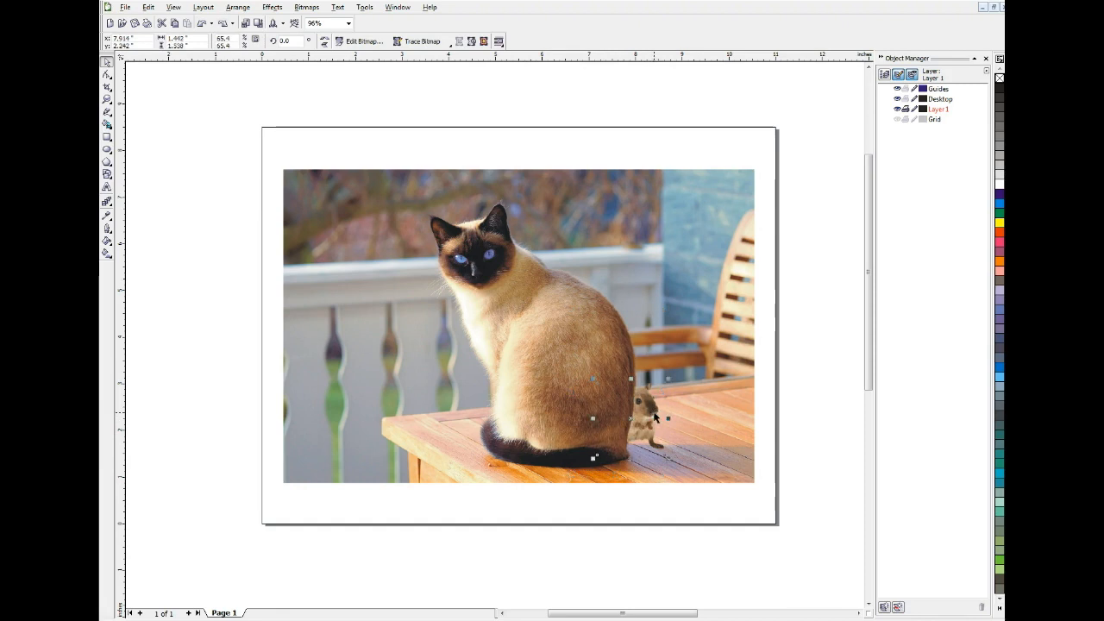
Nudge the gerbil down and right beside the cat to X 8.094" and Y 2.042".
key("Down")
key("Down")
key("Down")
key("Down")
key("Down")
key("Down")
key("Down")
key("Down")
key("Down")
key("Right")
key("Right")
key("Right")
key("Right")
key("Down")
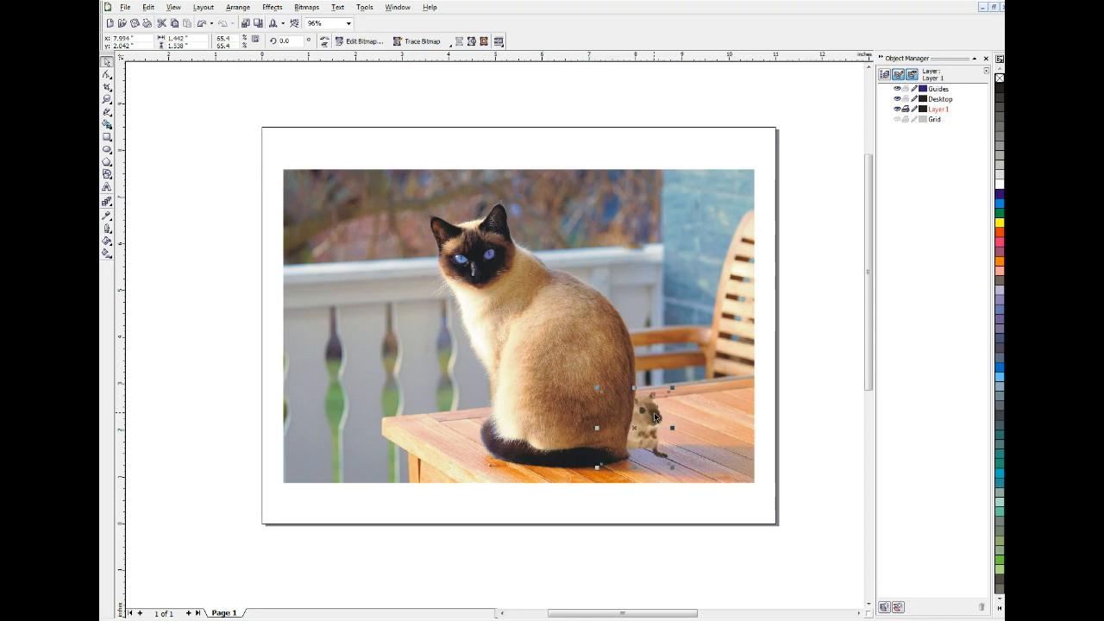
key("Right")
key("Right")
key("Right")
key("Right")
key("Up")
key("Down")
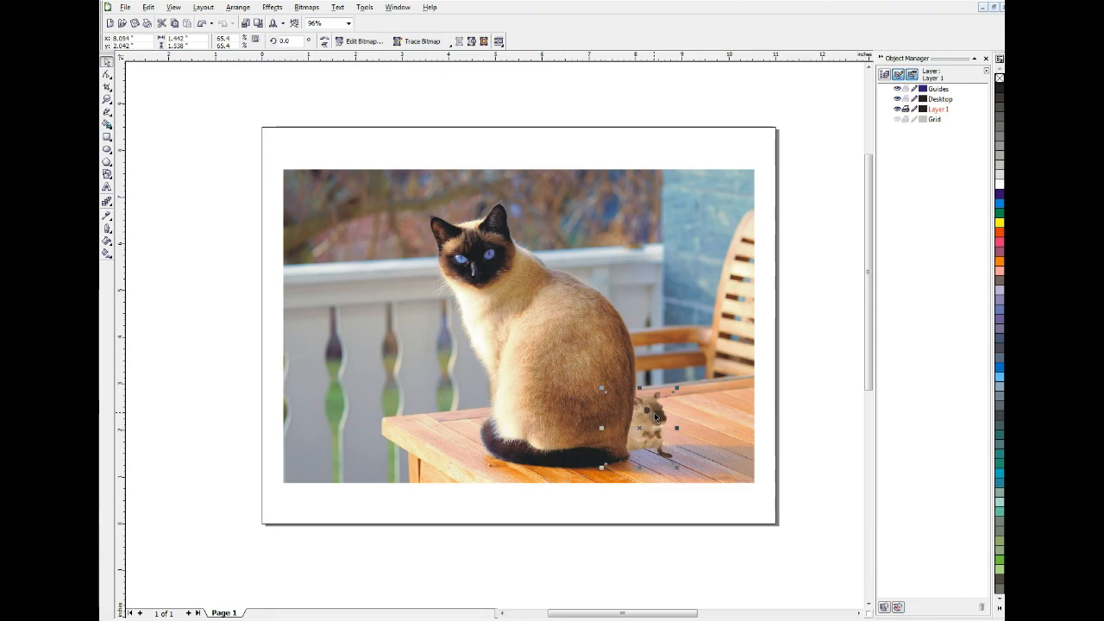
left_click(801, 368)
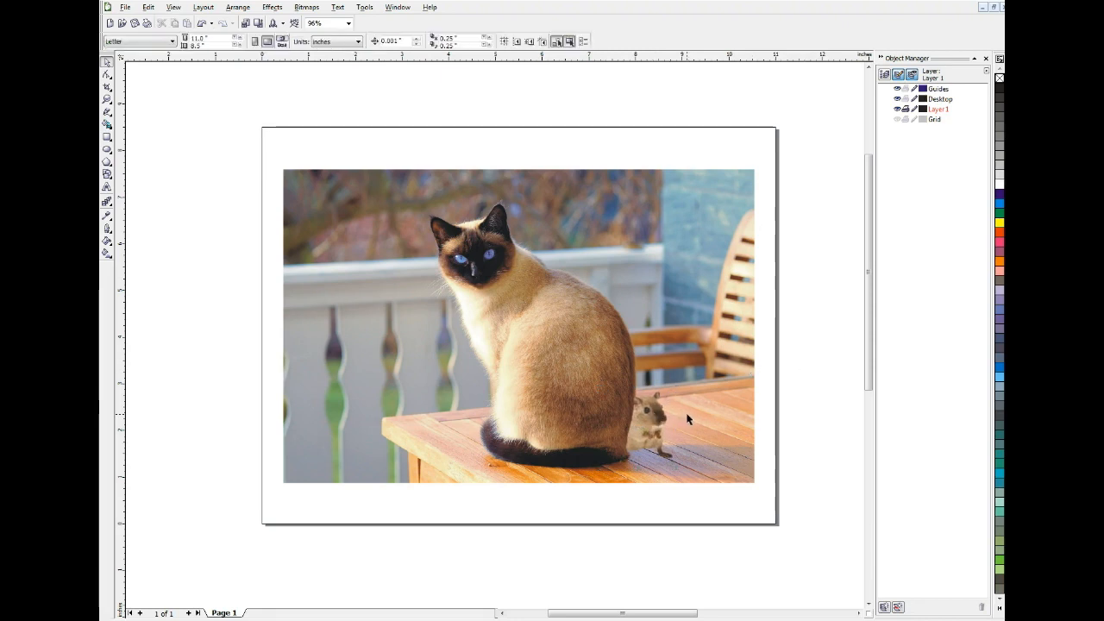
Shrink the gerbil proportionally to about 45.5% and nudge it right to X 7.934".
left_click(658, 416)
left_click(663, 424)
left_click_drag(676, 390, 661, 410)
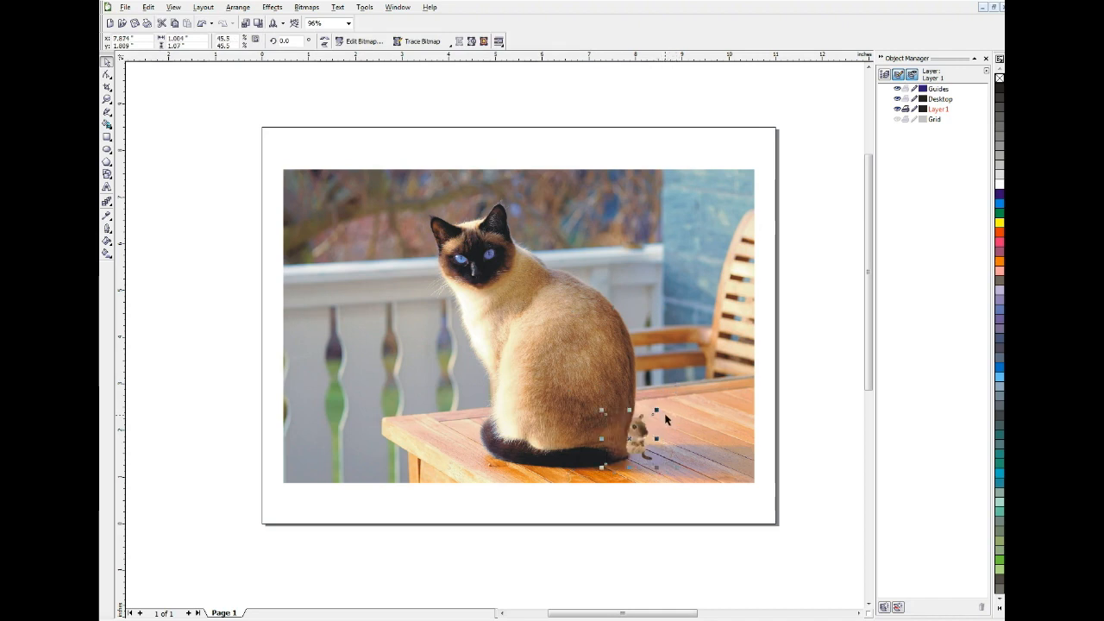
key("Right")
key("Right")
key("Right")
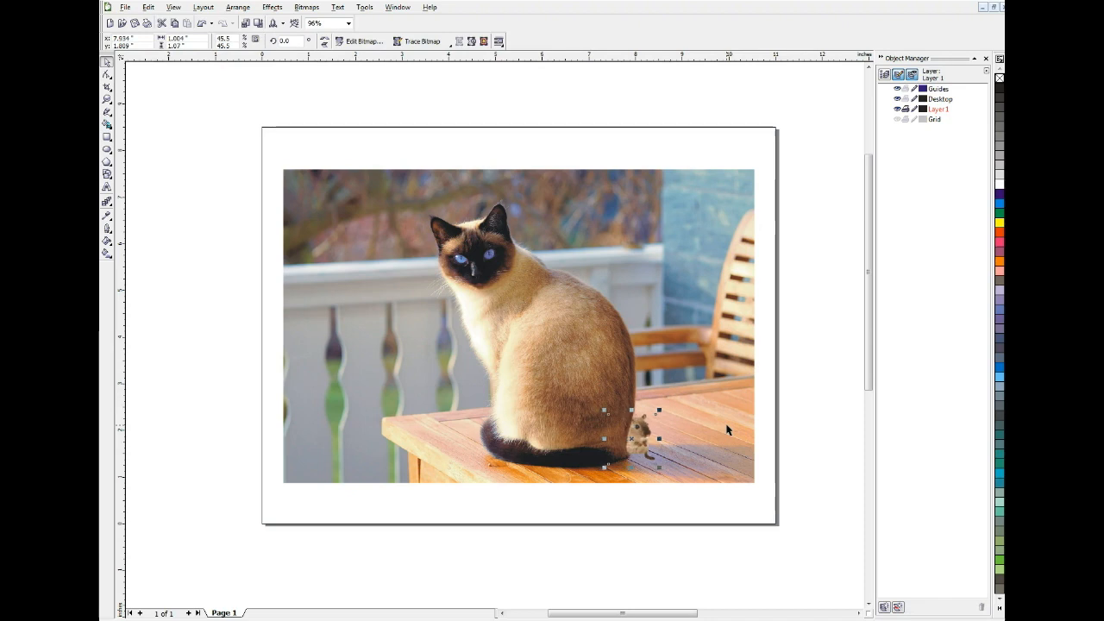
Enlarge the gerbil proportionally to about 74.9% and nudge it right to X 8.399".
left_click_drag(659, 411, 670, 404)
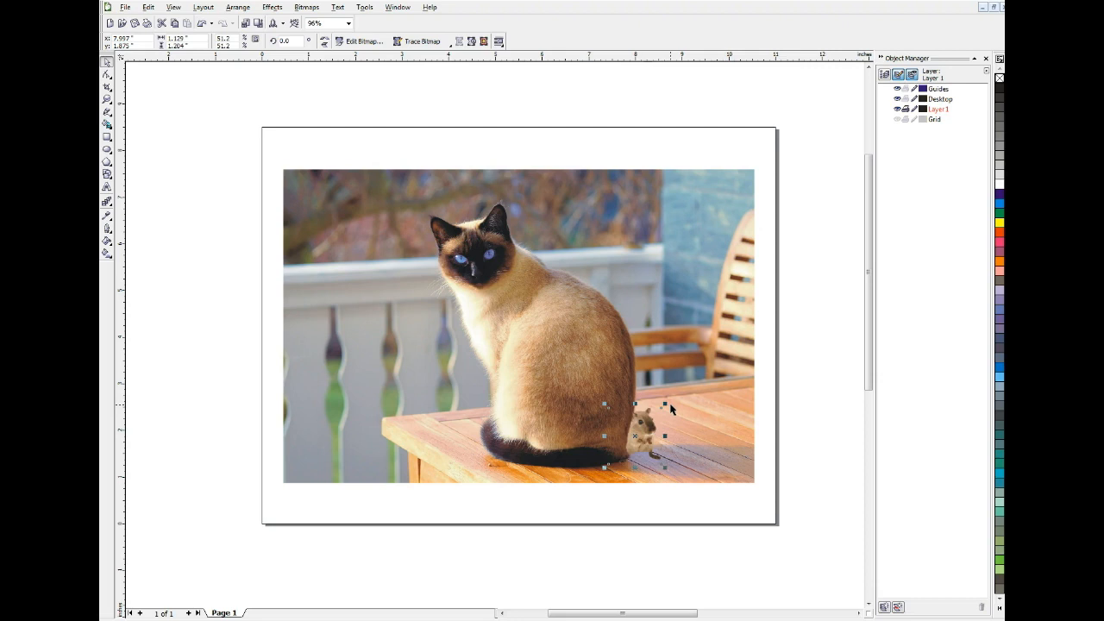
left_click_drag(664, 405, 689, 378)
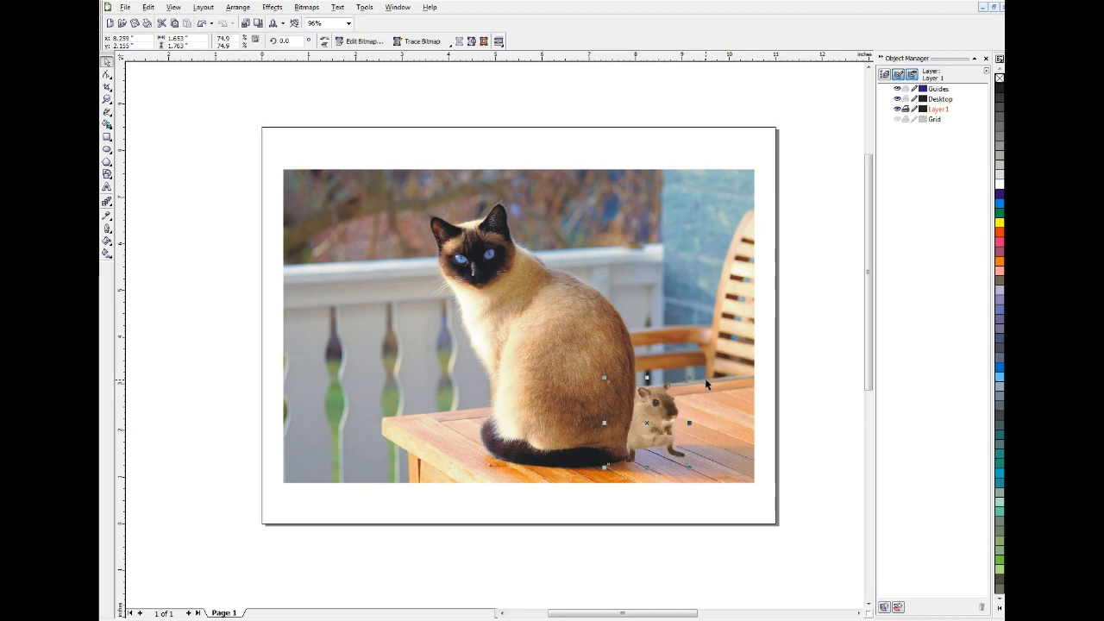
key("Right")
key("Right")
key("Right")
key("Right")
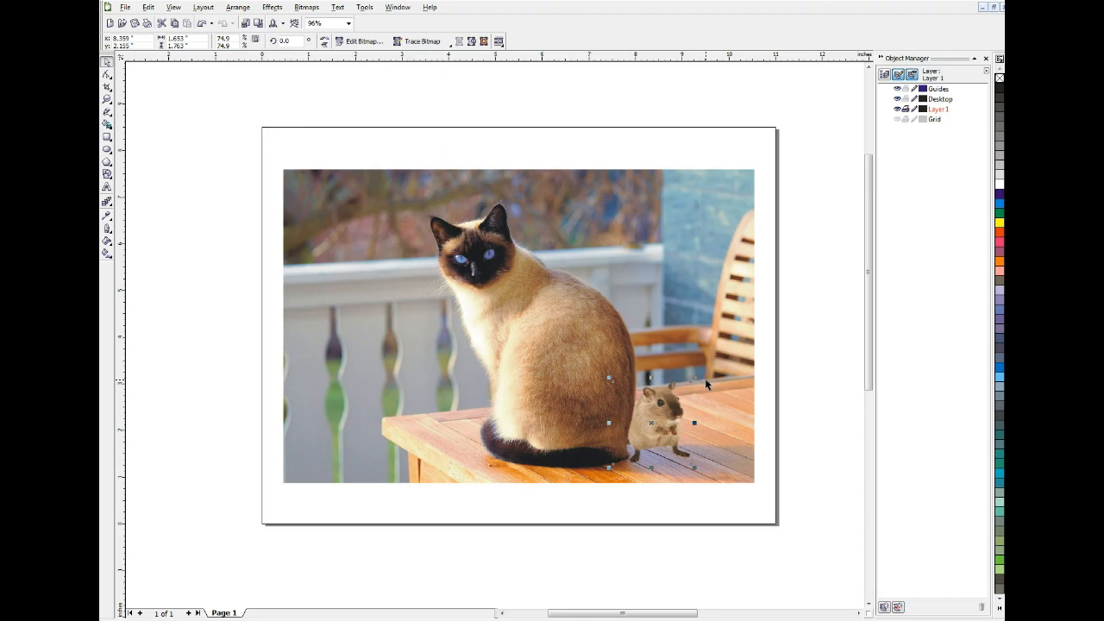
left_click(786, 331)
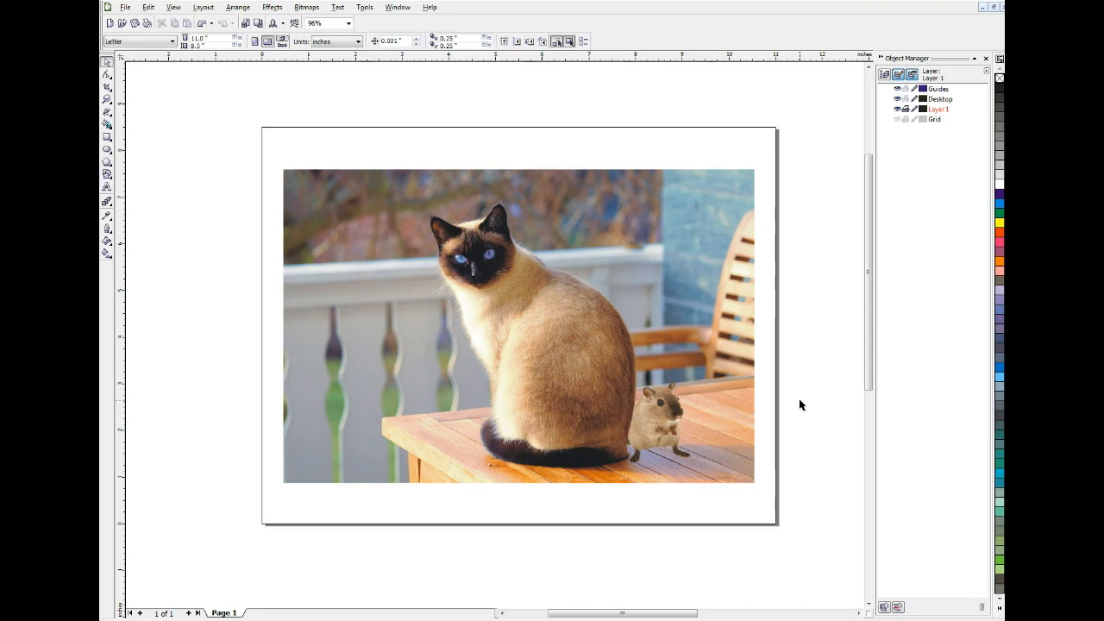
Move the gerbil slightly left, partly behind the cat, to about X 8.201" and Y 2.142", and deselect it.
left_click(669, 414)
left_click(669, 418)
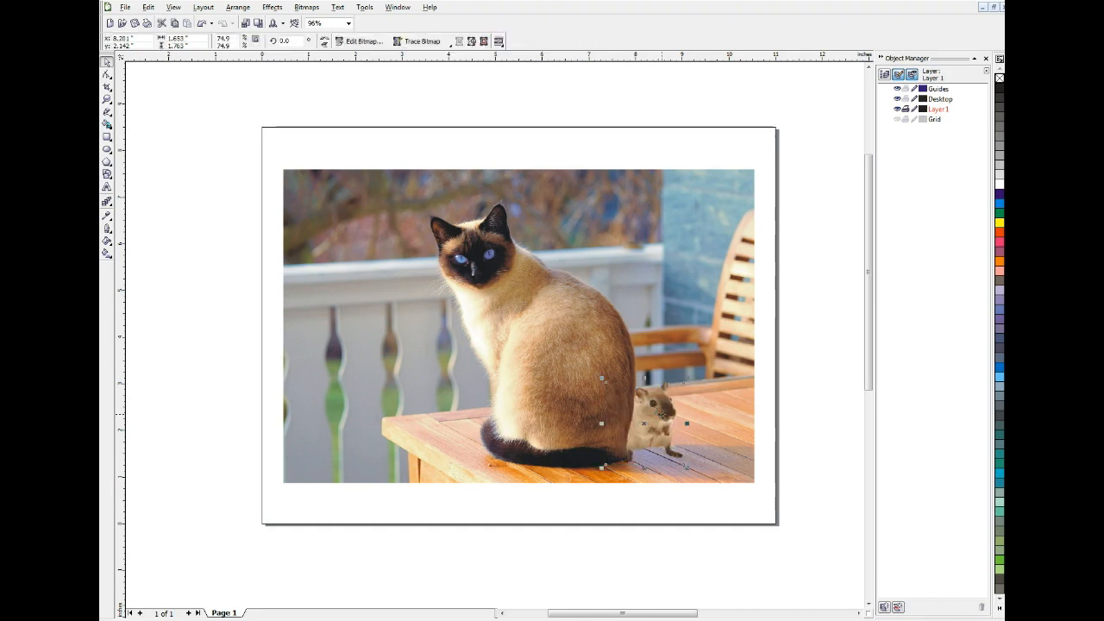
left_click(810, 389)
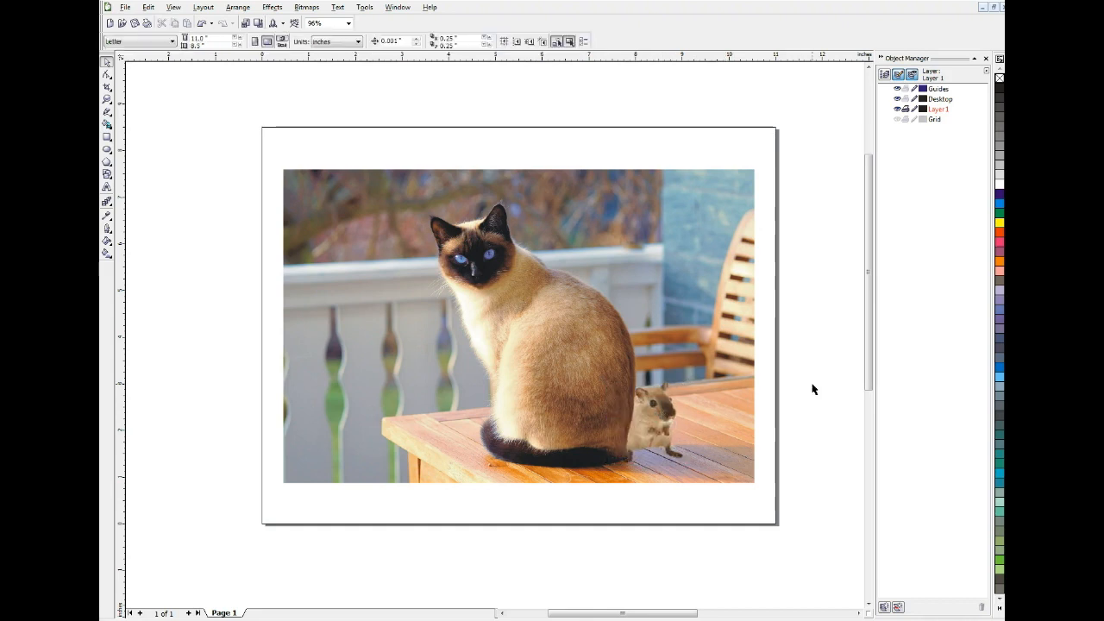